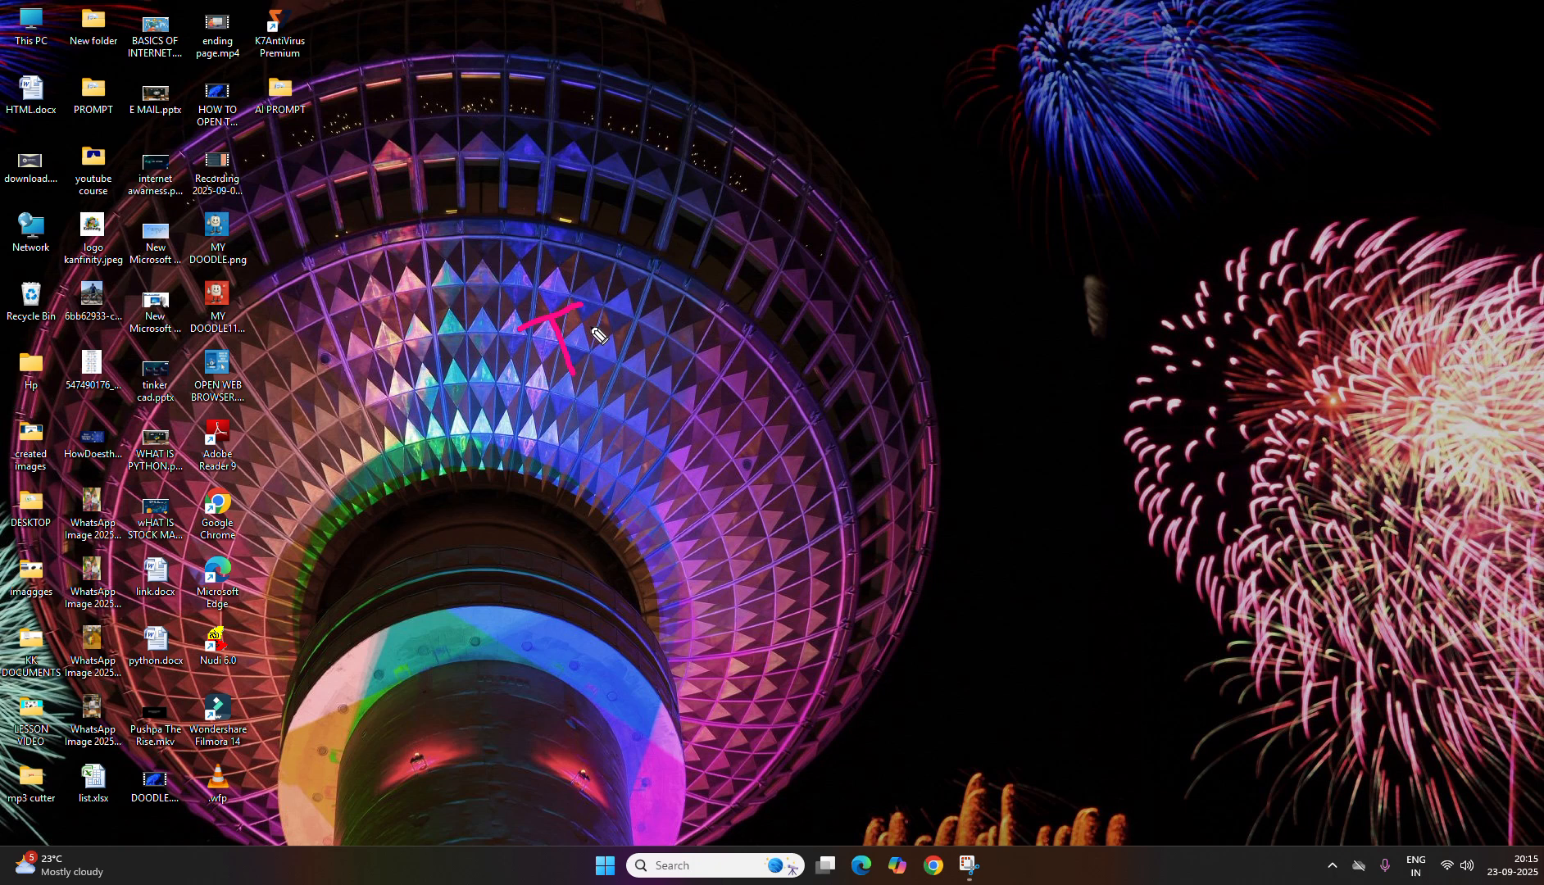
{"action": "mouse_move", "coordinate": [712, 348]}
{"action": "left_mouse_down"}
{"action": "mouse_move", "coordinate": [736, 420]}
{"action": "mouse_move", "coordinate": [744, 359]}
{"action": "mouse_move", "coordinate": [829, 345]}
{"action": "mouse_move", "coordinate": [907, 300]}
{"action": "mouse_move", "coordinate": [914, 319]}
{"action": "mouse_move", "coordinate": [852, 281]}
{"action": "mouse_move", "coordinate": [881, 403]}
{"action": "mouse_move", "coordinate": [884, 283]}
{"action": "left_mouse_up"}
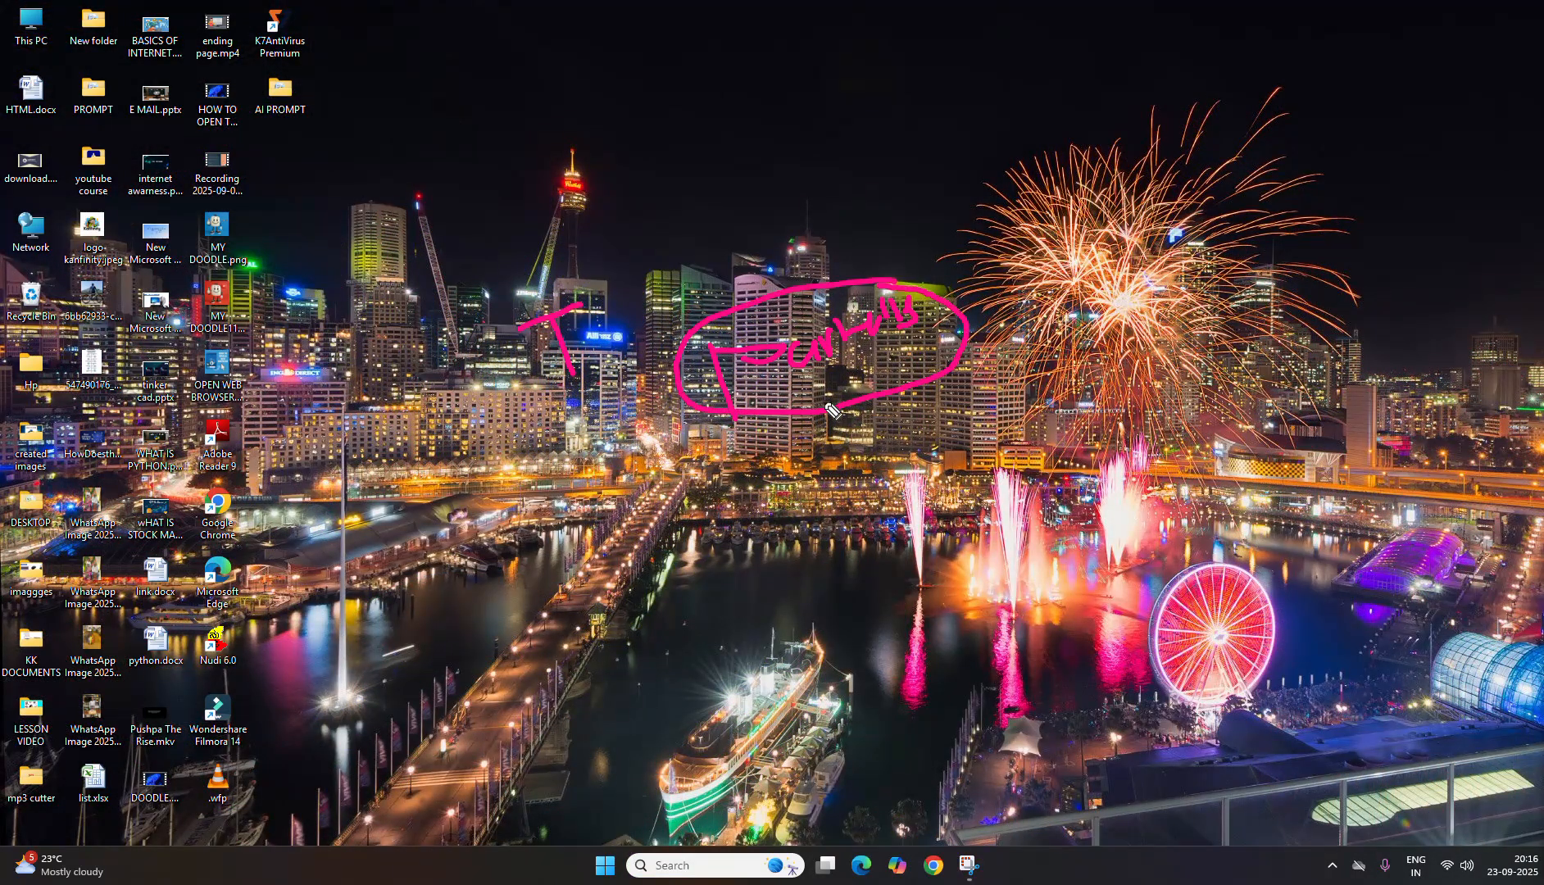
{"action": "left_click_drag", "start_coordinate": [829, 408], "coordinate": [867, 530]}
{"action": "left_click_drag", "start_coordinate": [822, 482], "coordinate": [867, 529]}
{"action": "left_click_drag", "start_coordinate": [867, 529], "coordinate": [874, 475]}
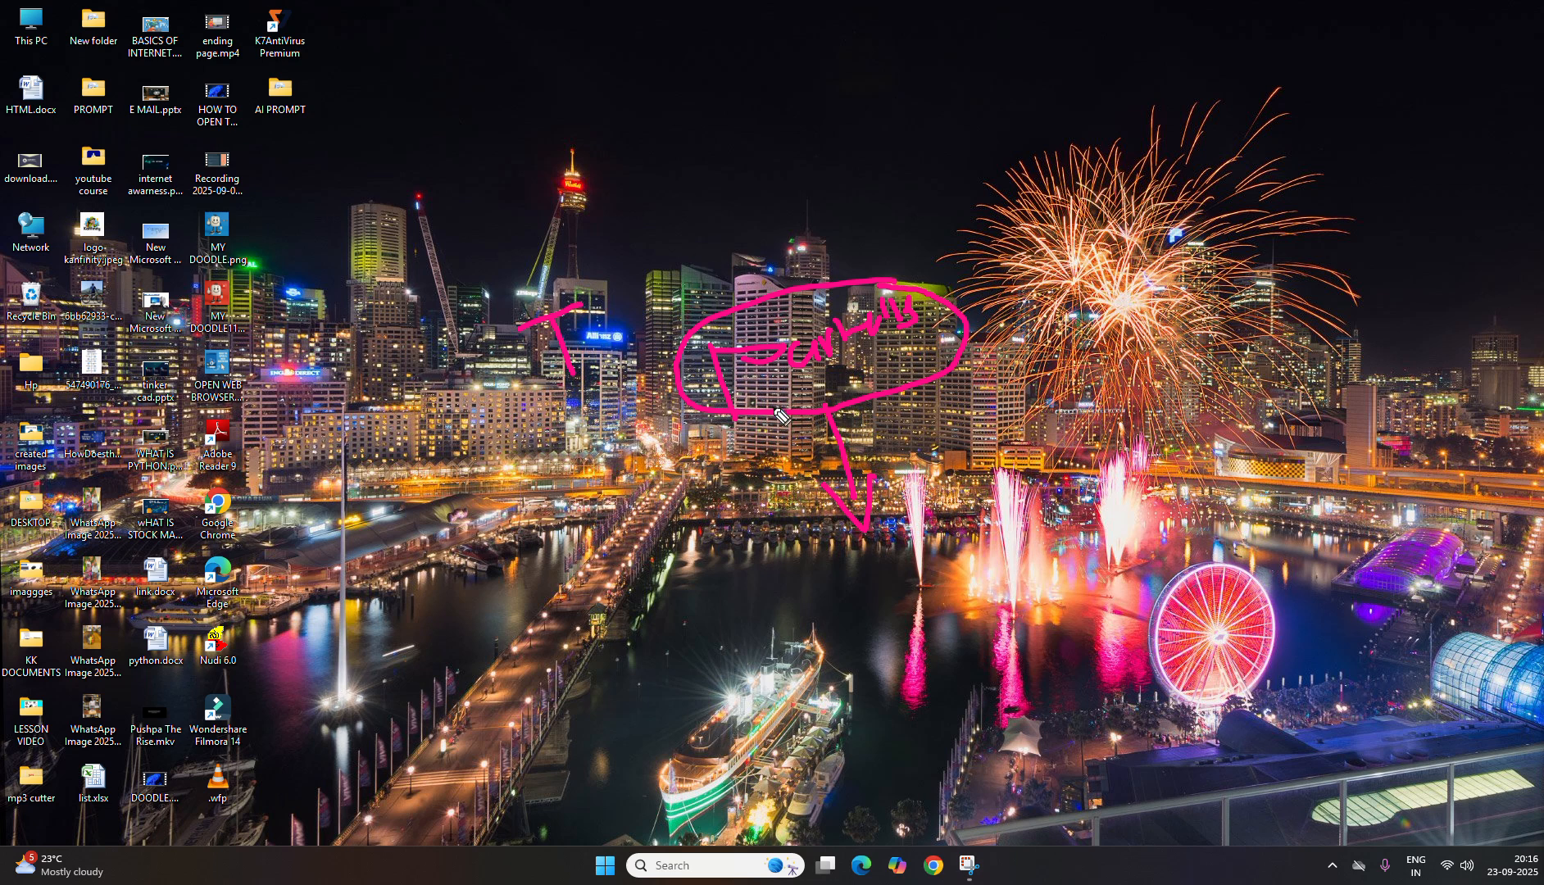
{"action": "left_click", "coordinate": [1500, 728]}
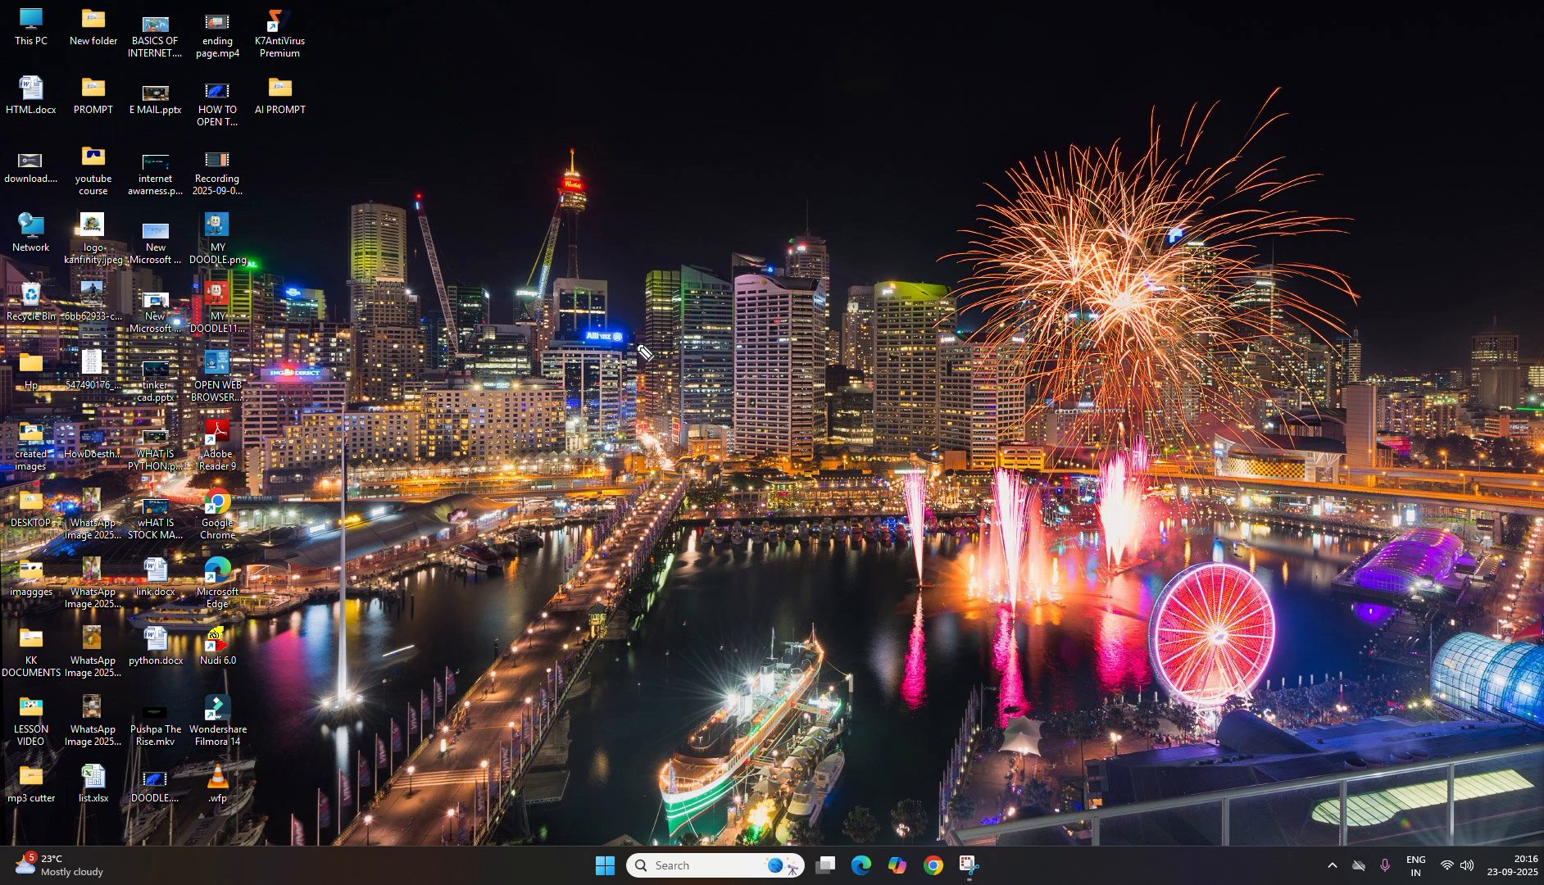
{"action": "mouse_move", "coordinate": [710, 123]}
{"action": "left_mouse_down"}
{"action": "mouse_move", "coordinate": [755, 191]}
{"action": "mouse_move", "coordinate": [735, 136]}
{"action": "mouse_move", "coordinate": [857, 138]}
{"action": "left_mouse_up"}
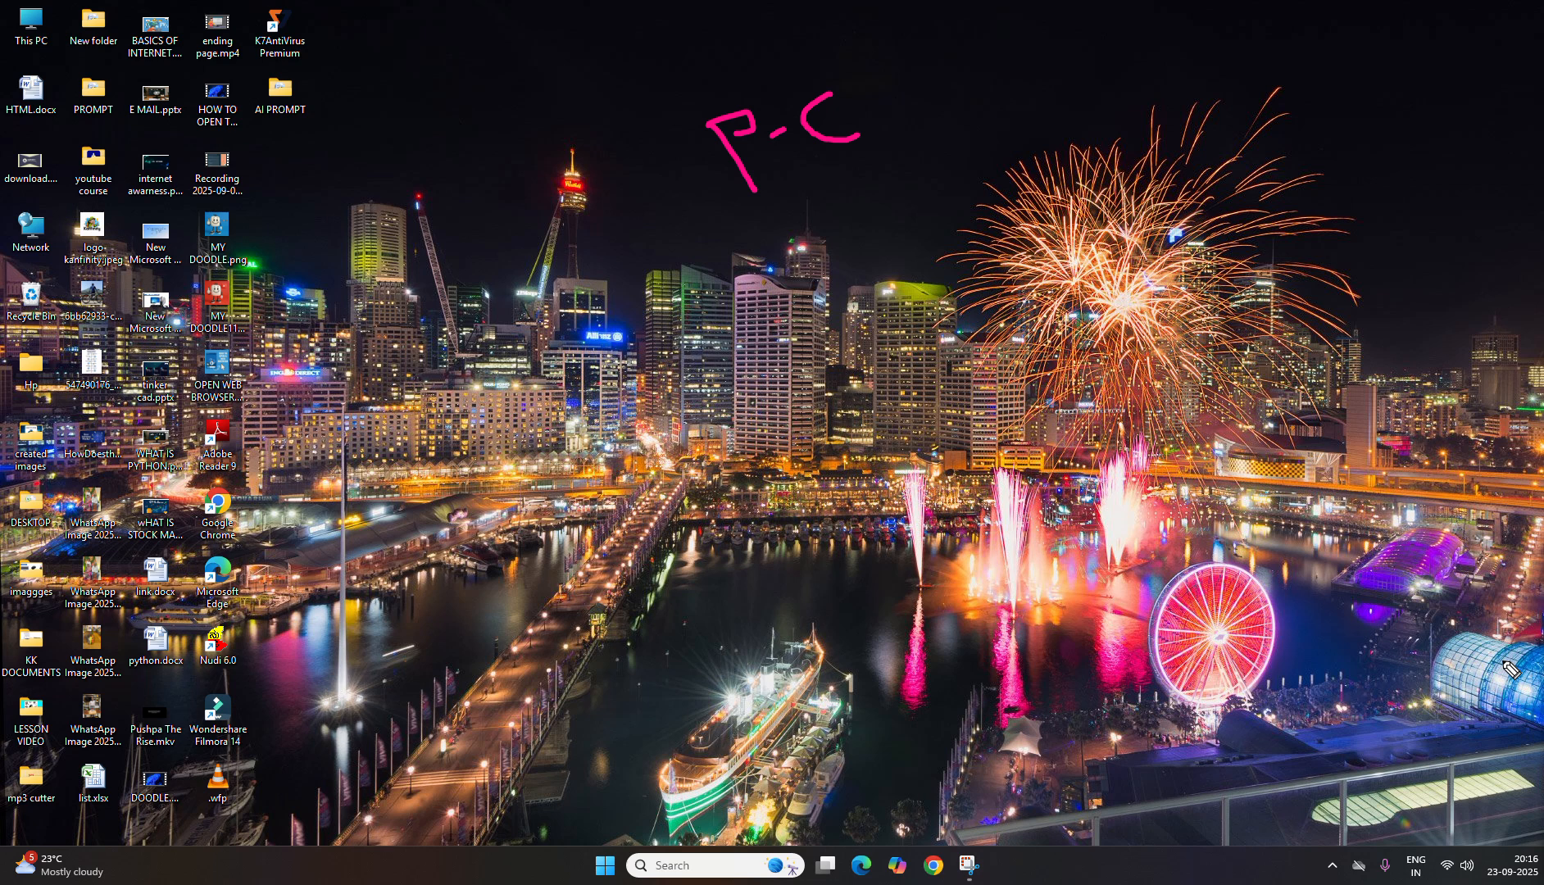
{"action": "mouse_move", "coordinate": [830, 92]}
{"action": "left_mouse_down"}
{"action": "mouse_move", "coordinate": [696, 116]}
{"action": "mouse_move", "coordinate": [753, 205]}
{"action": "mouse_move", "coordinate": [853, 106]}
{"action": "mouse_move", "coordinate": [810, 91]}
{"action": "left_mouse_up"}
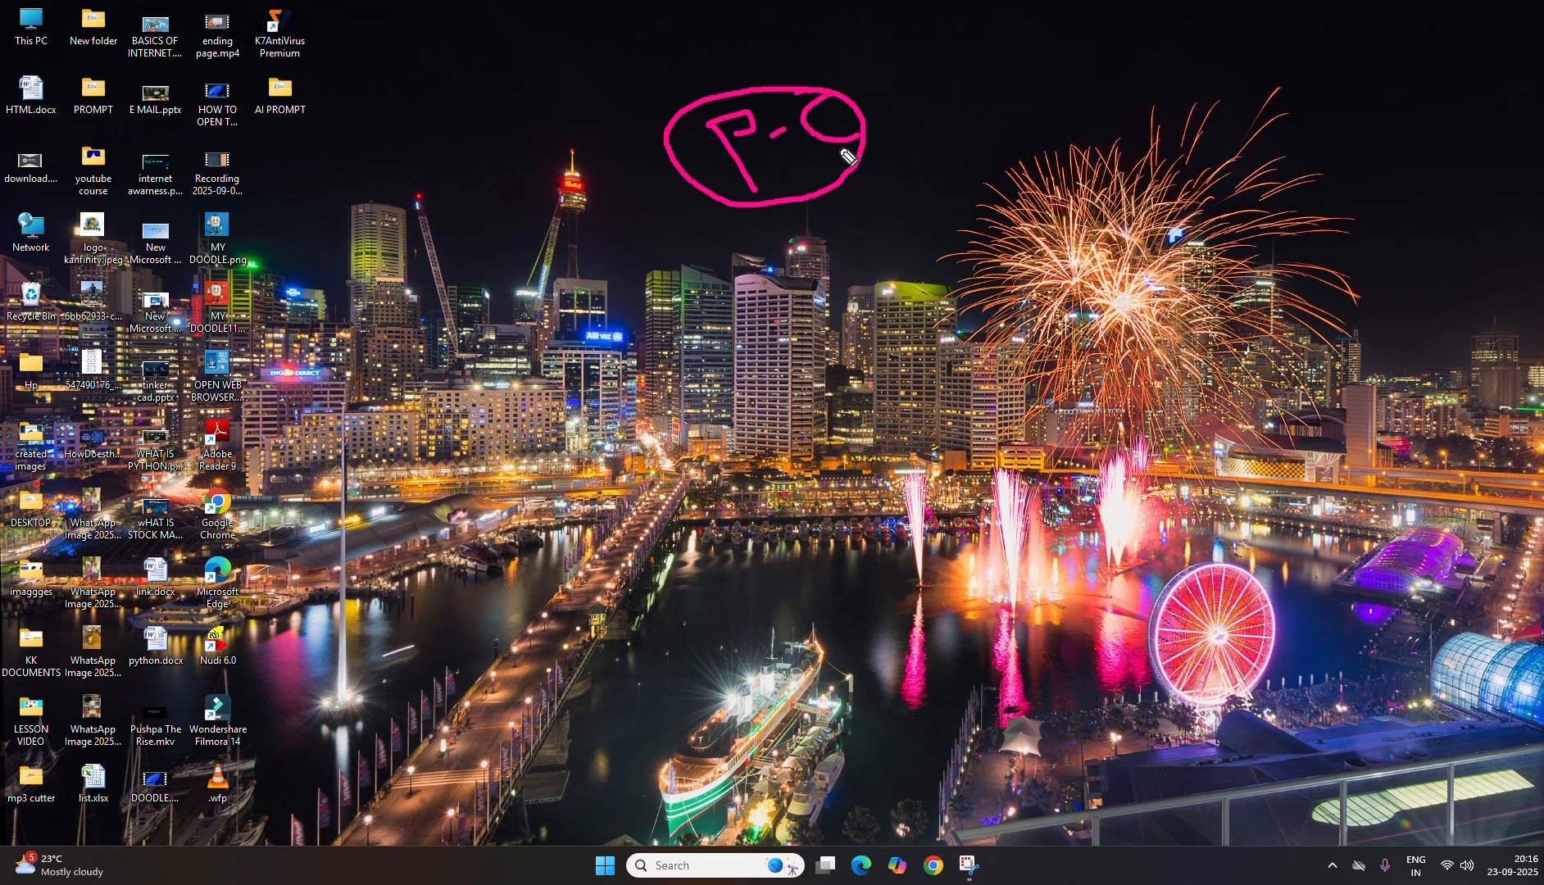
{"action": "left_click_drag", "start_coordinate": [941, 231], "coordinate": [802, 135]}
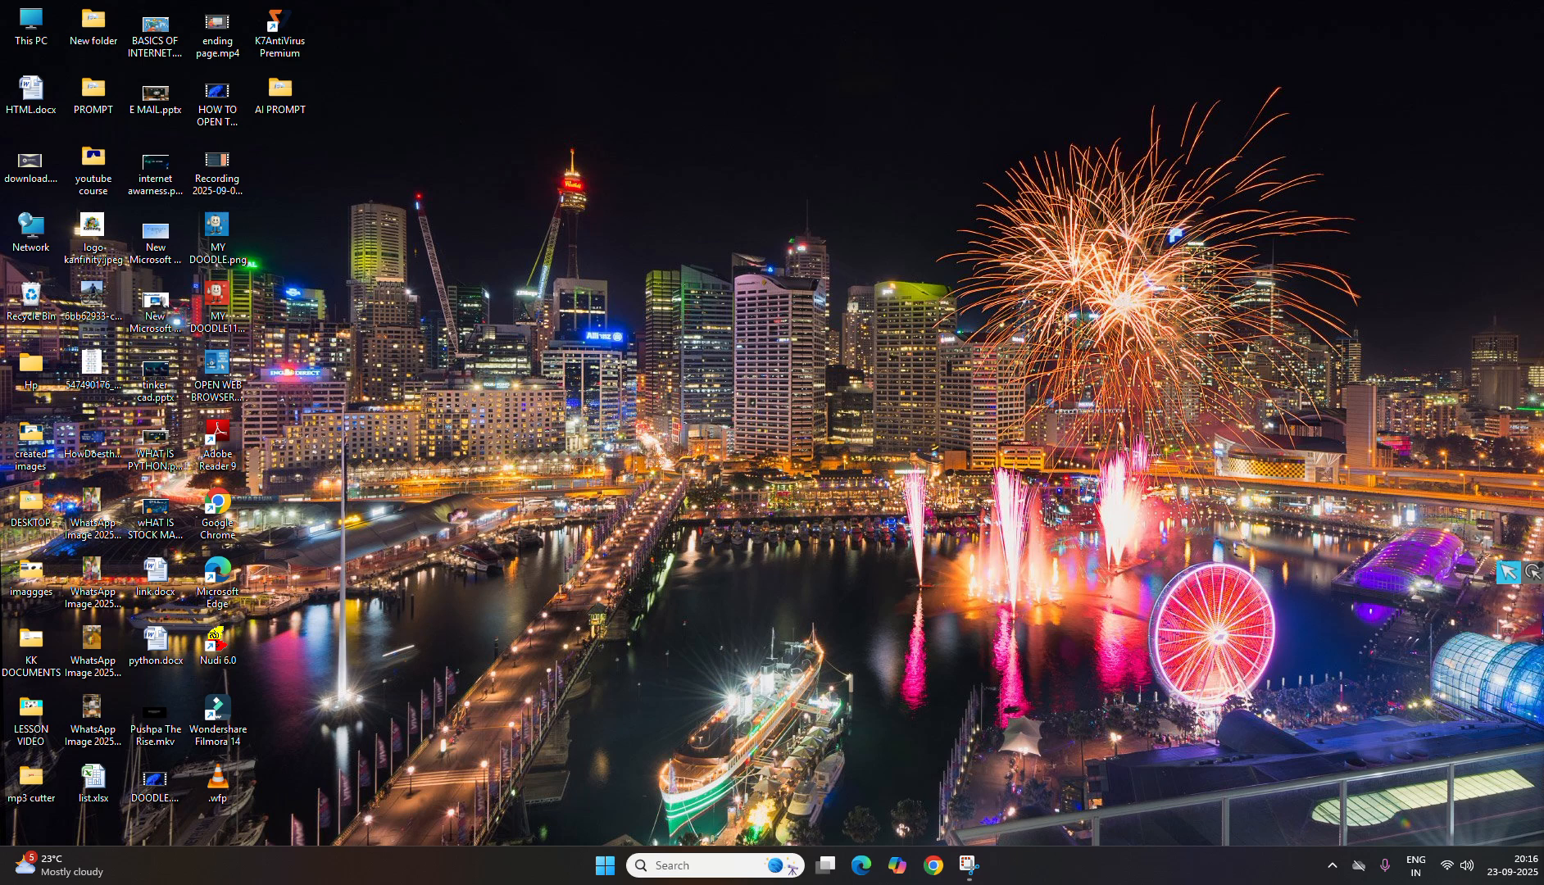
{"action": "double_click", "coordinate": [218, 507]}
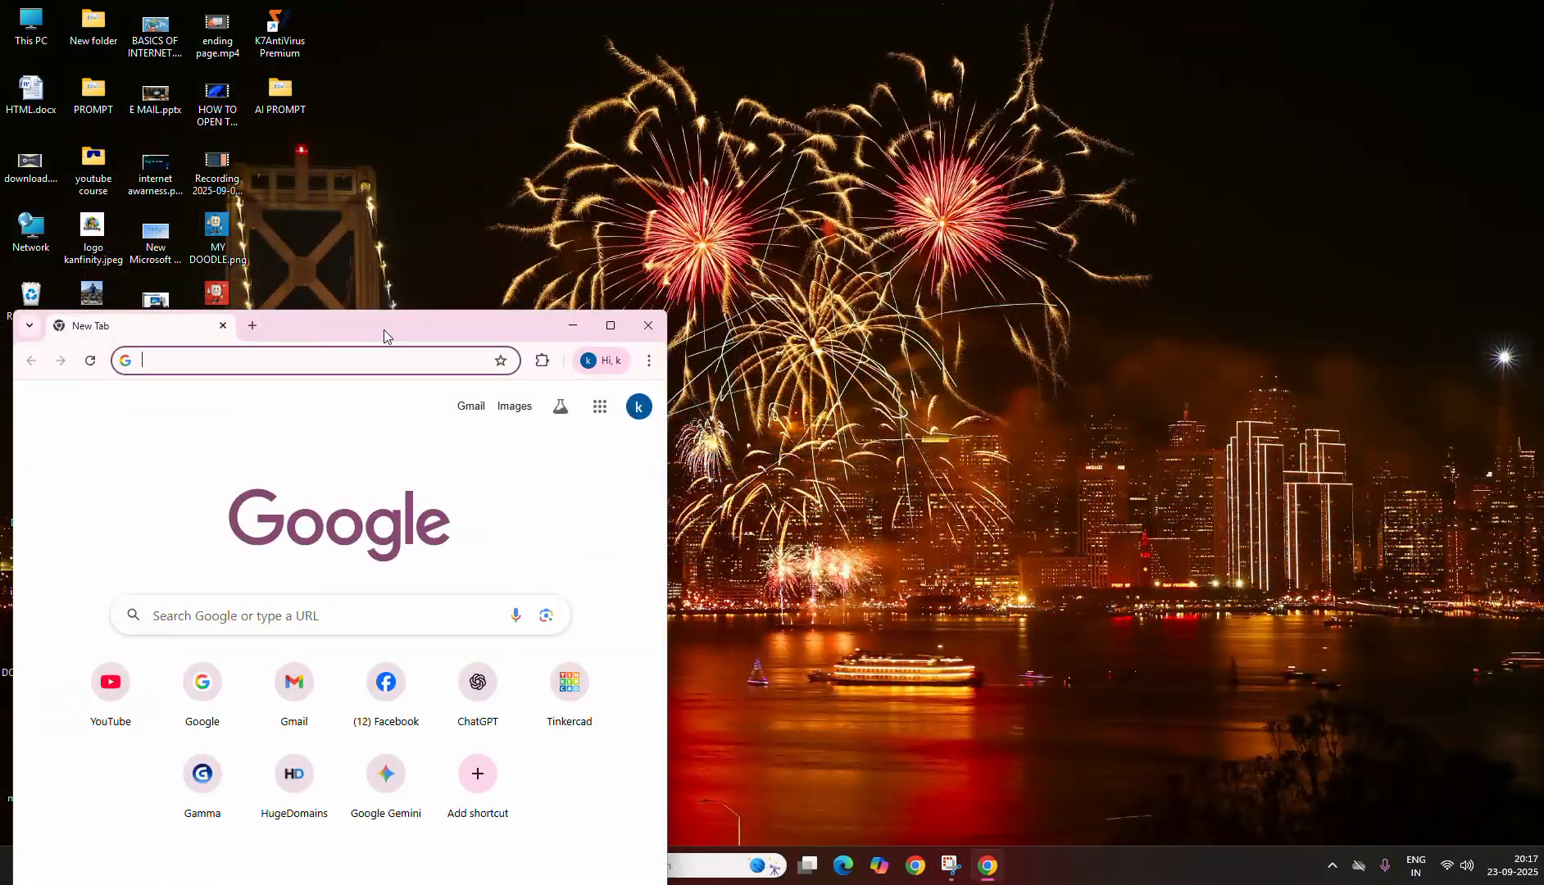
{"action": "double_click", "coordinate": [384, 329]}
{"action": "left_click", "coordinate": [278, 60]}
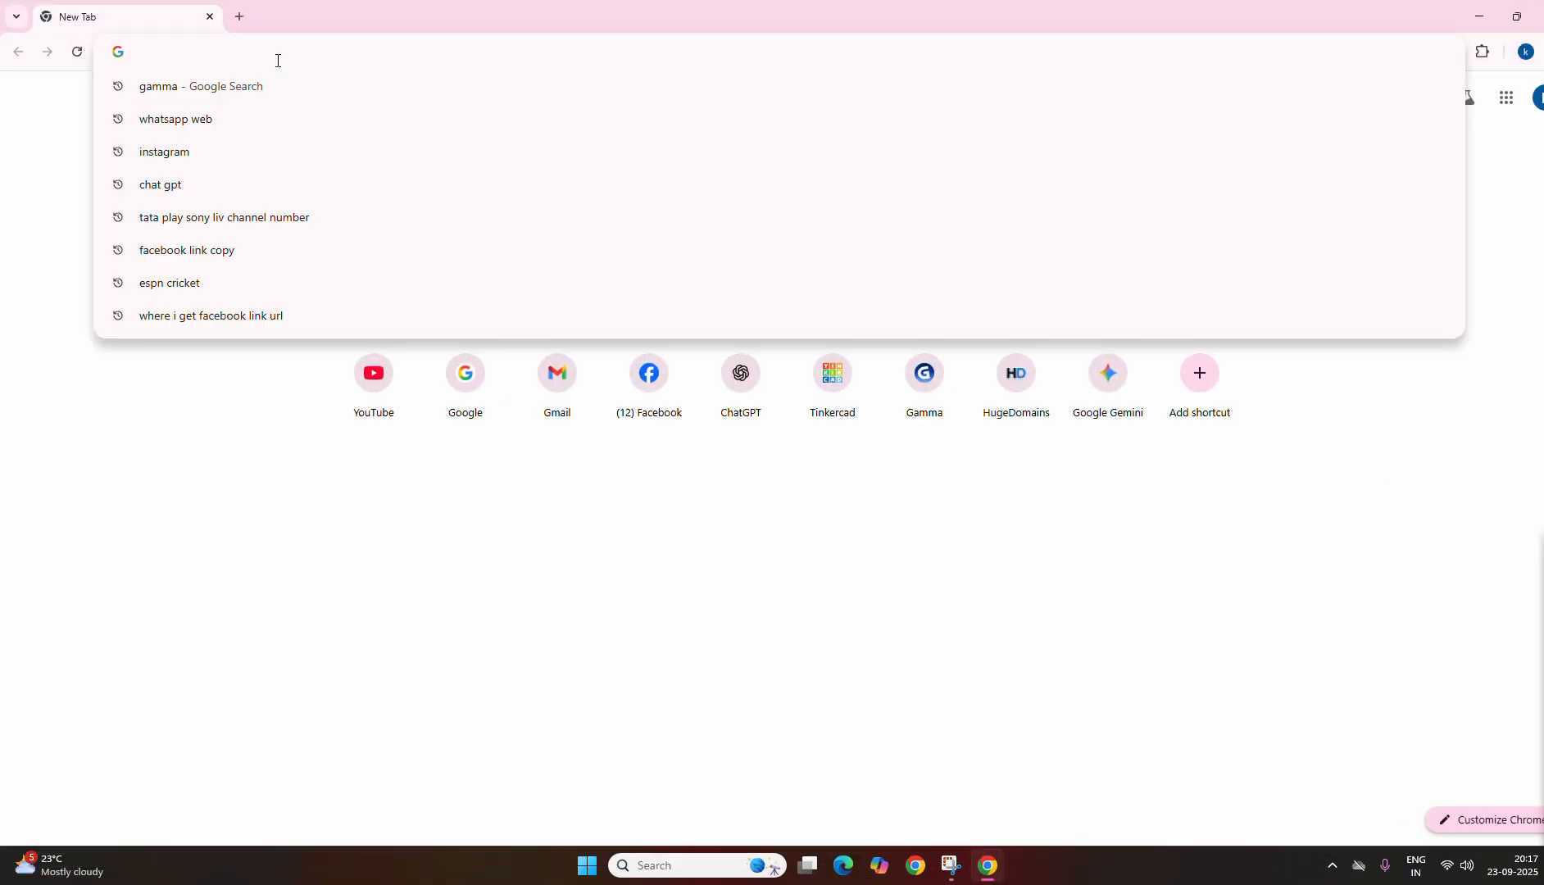
{"action": "type", "text": "www."}
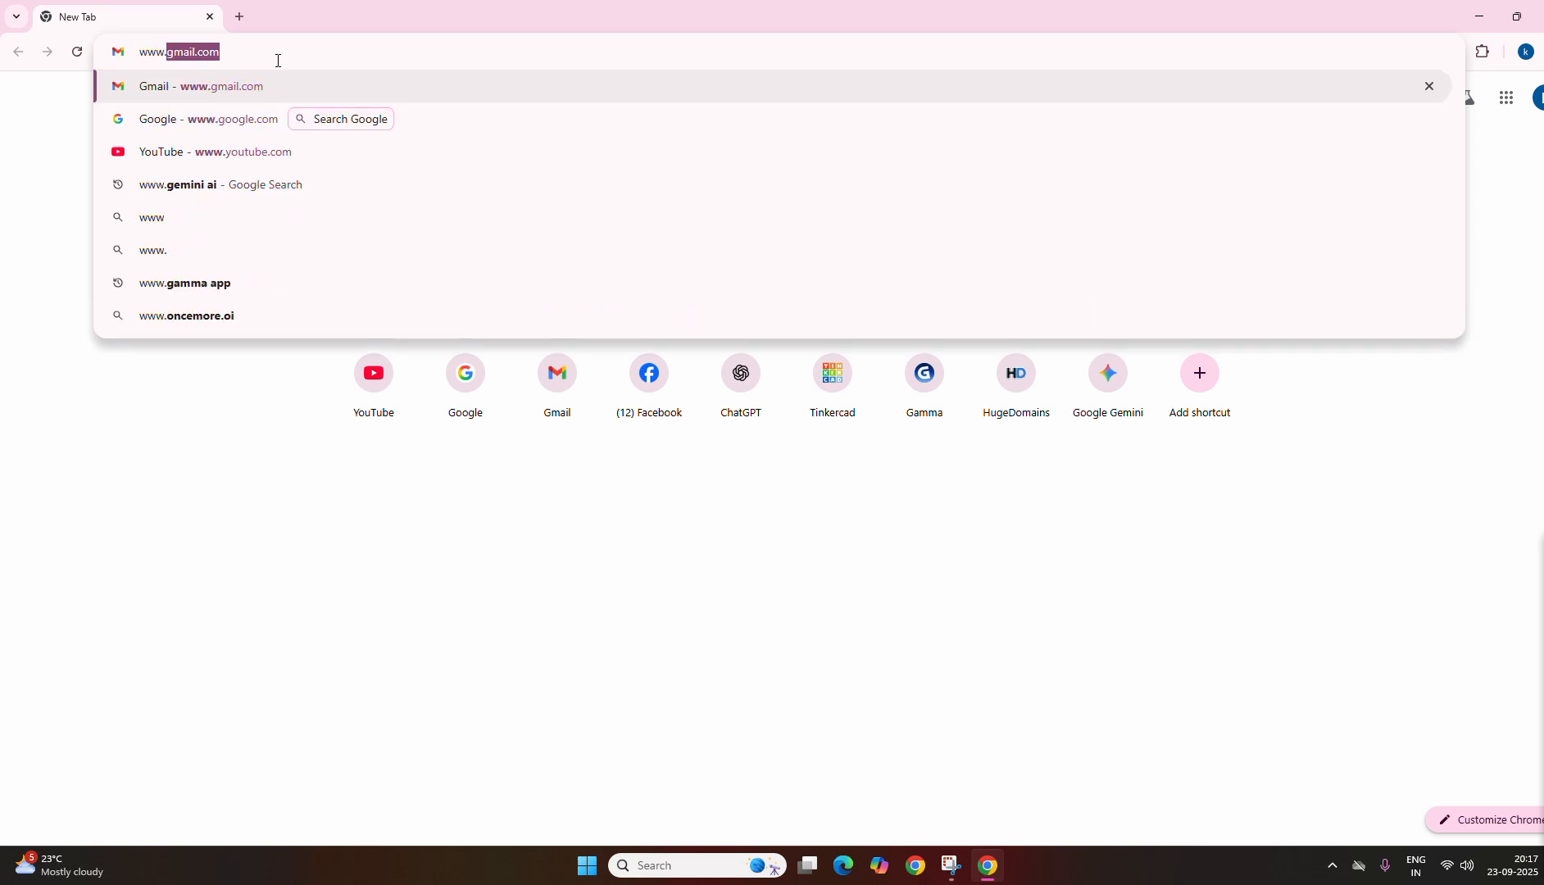
{"action": "type", "text": "tinkercad"}
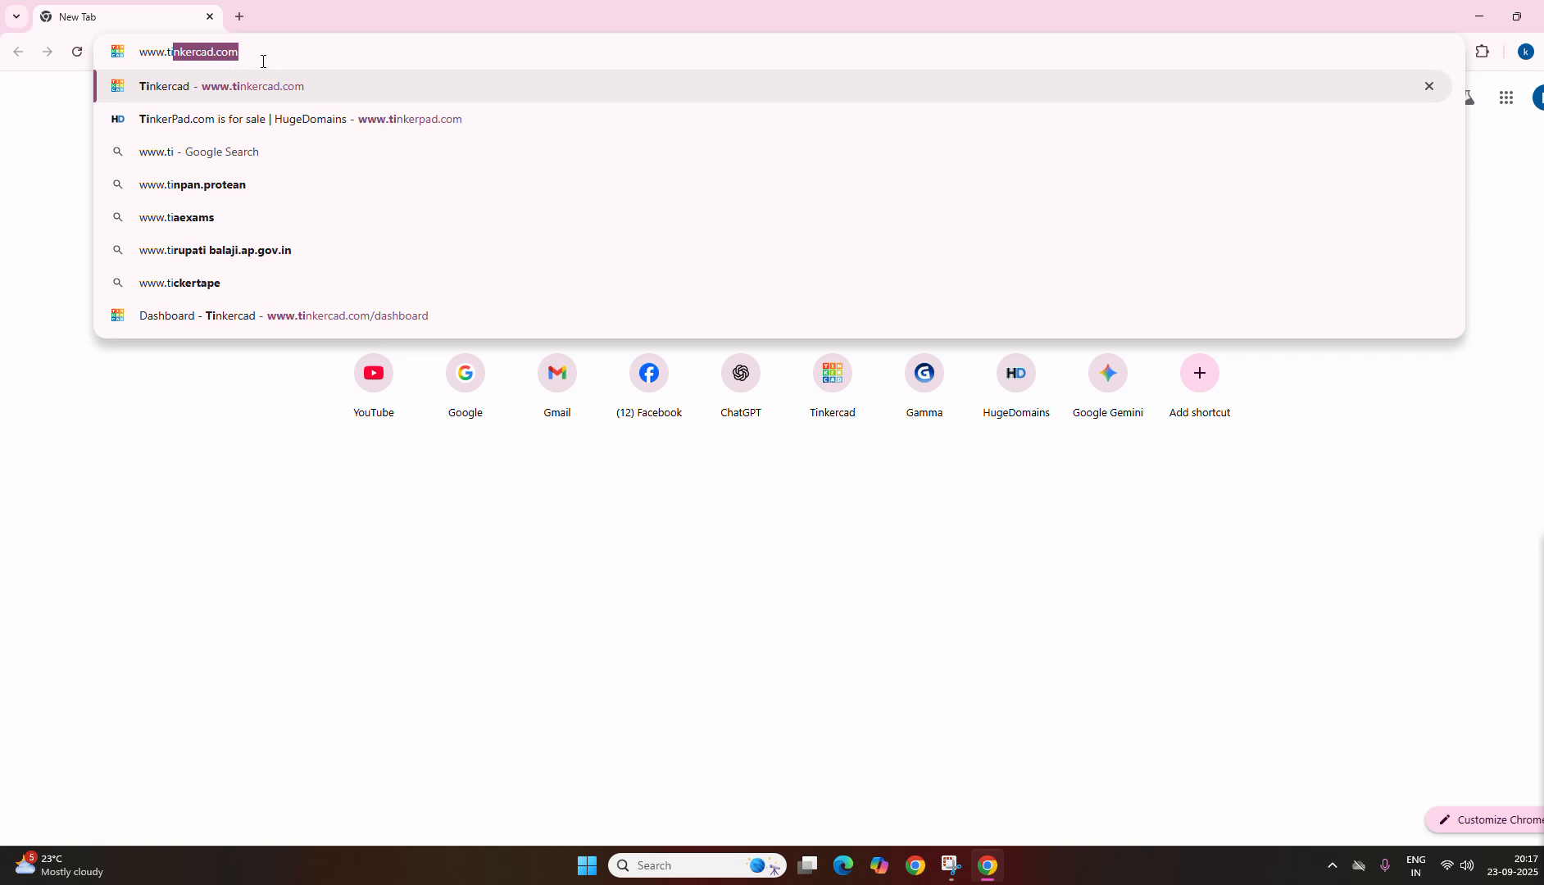
{"action": "key", "text": "Return"}
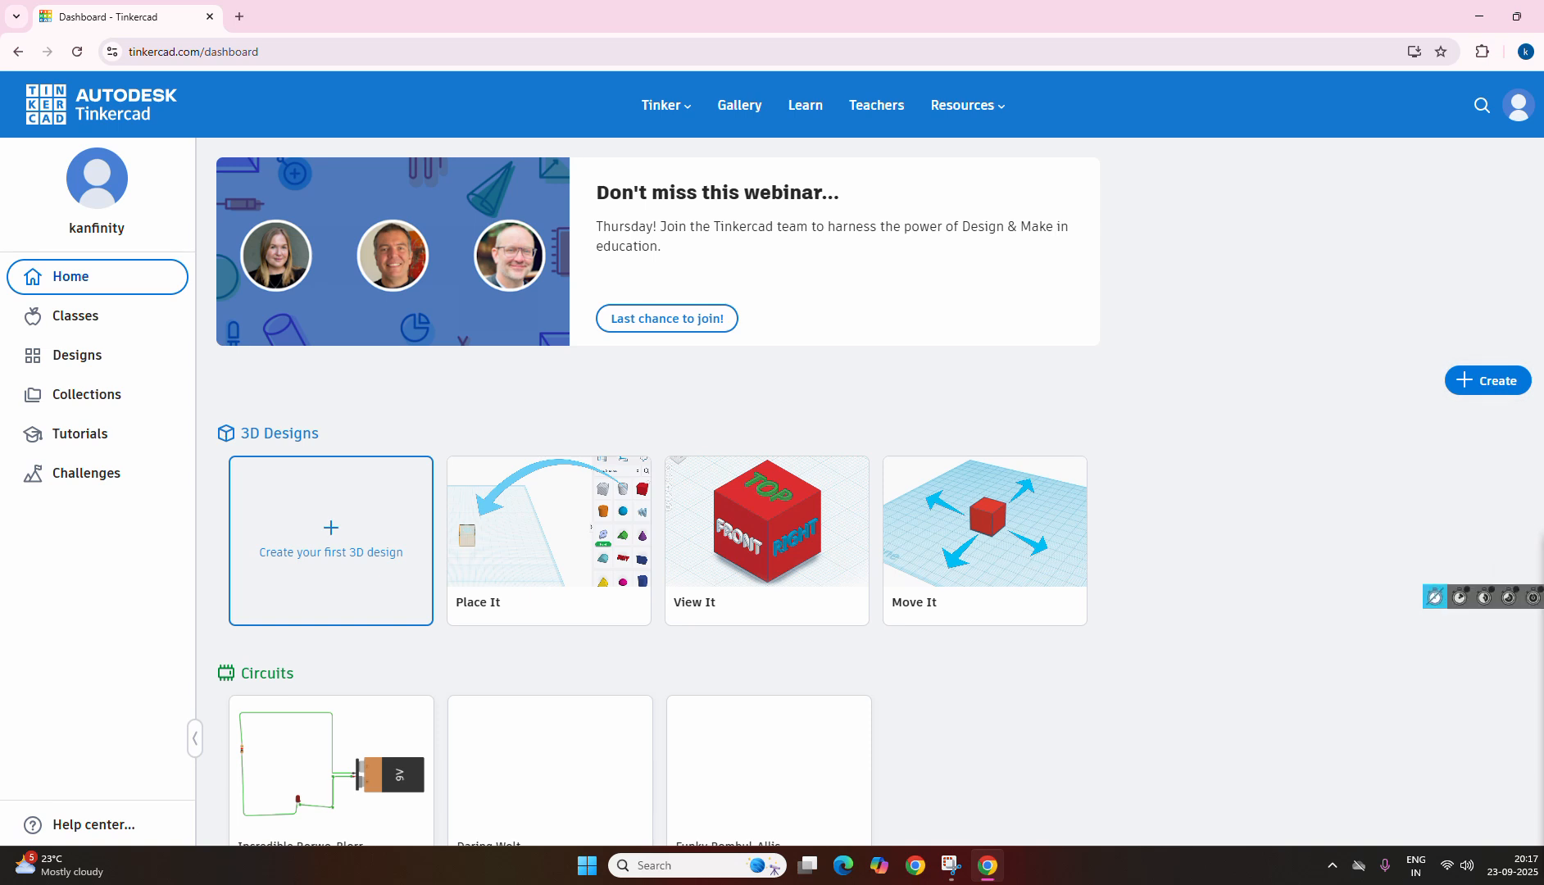
Step: Create a new Circuits design from the Tinkercad dashboard
{"action": "mouse_move", "coordinate": [1535, 385]}
{"action": "left_mouse_down"}
{"action": "mouse_move", "coordinate": [1496, 347]}
{"action": "mouse_move", "coordinate": [1512, 430]}
{"action": "mouse_move", "coordinate": [1522, 348]}
{"action": "left_mouse_up"}
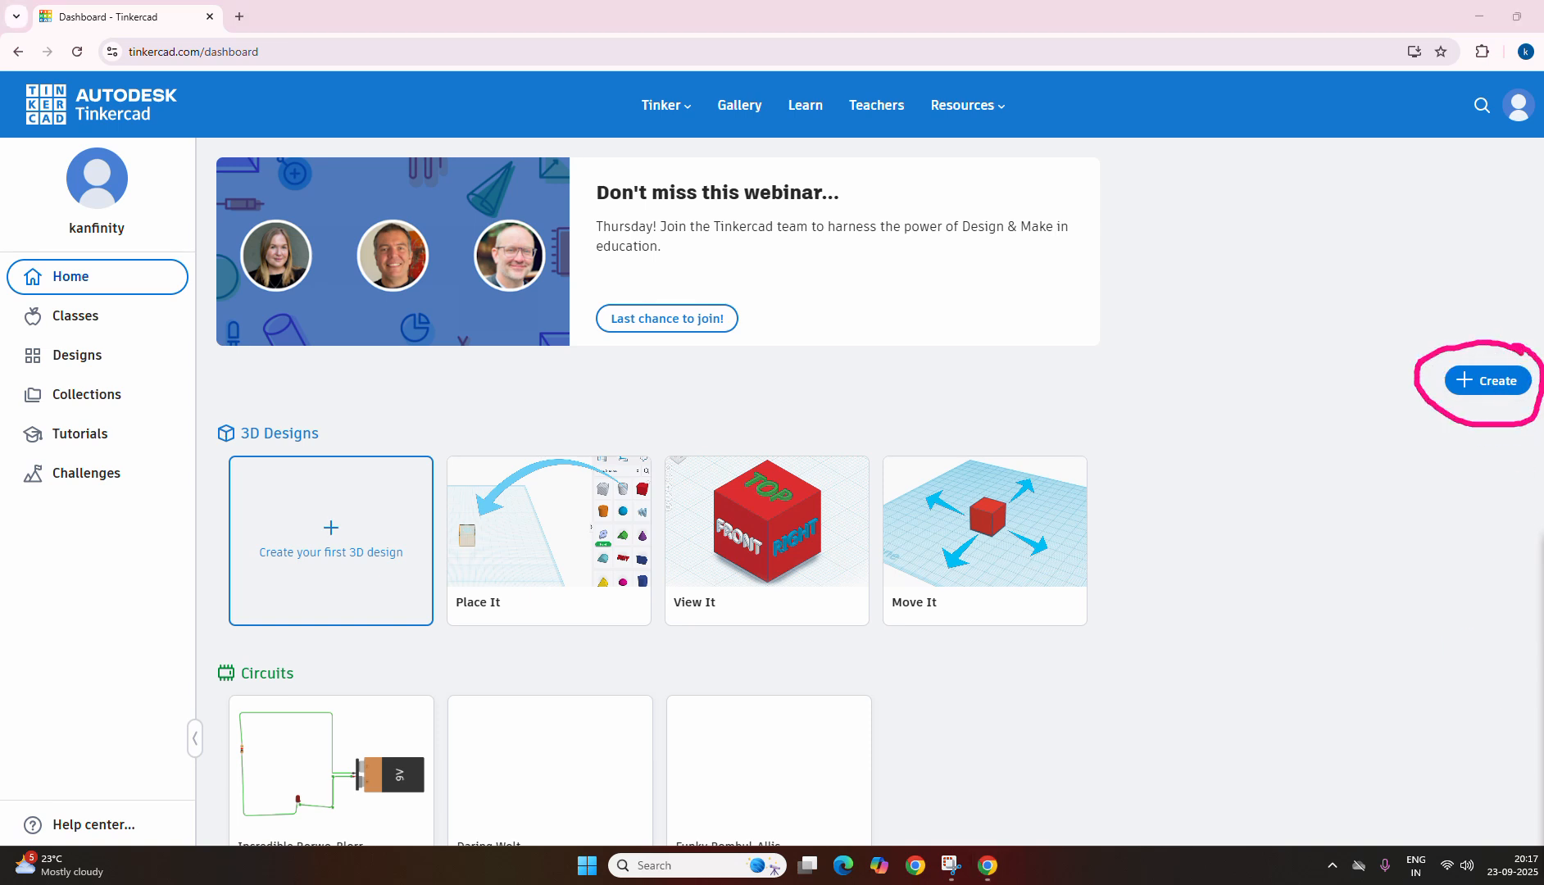
{"action": "left_click", "coordinate": [1543, 726]}
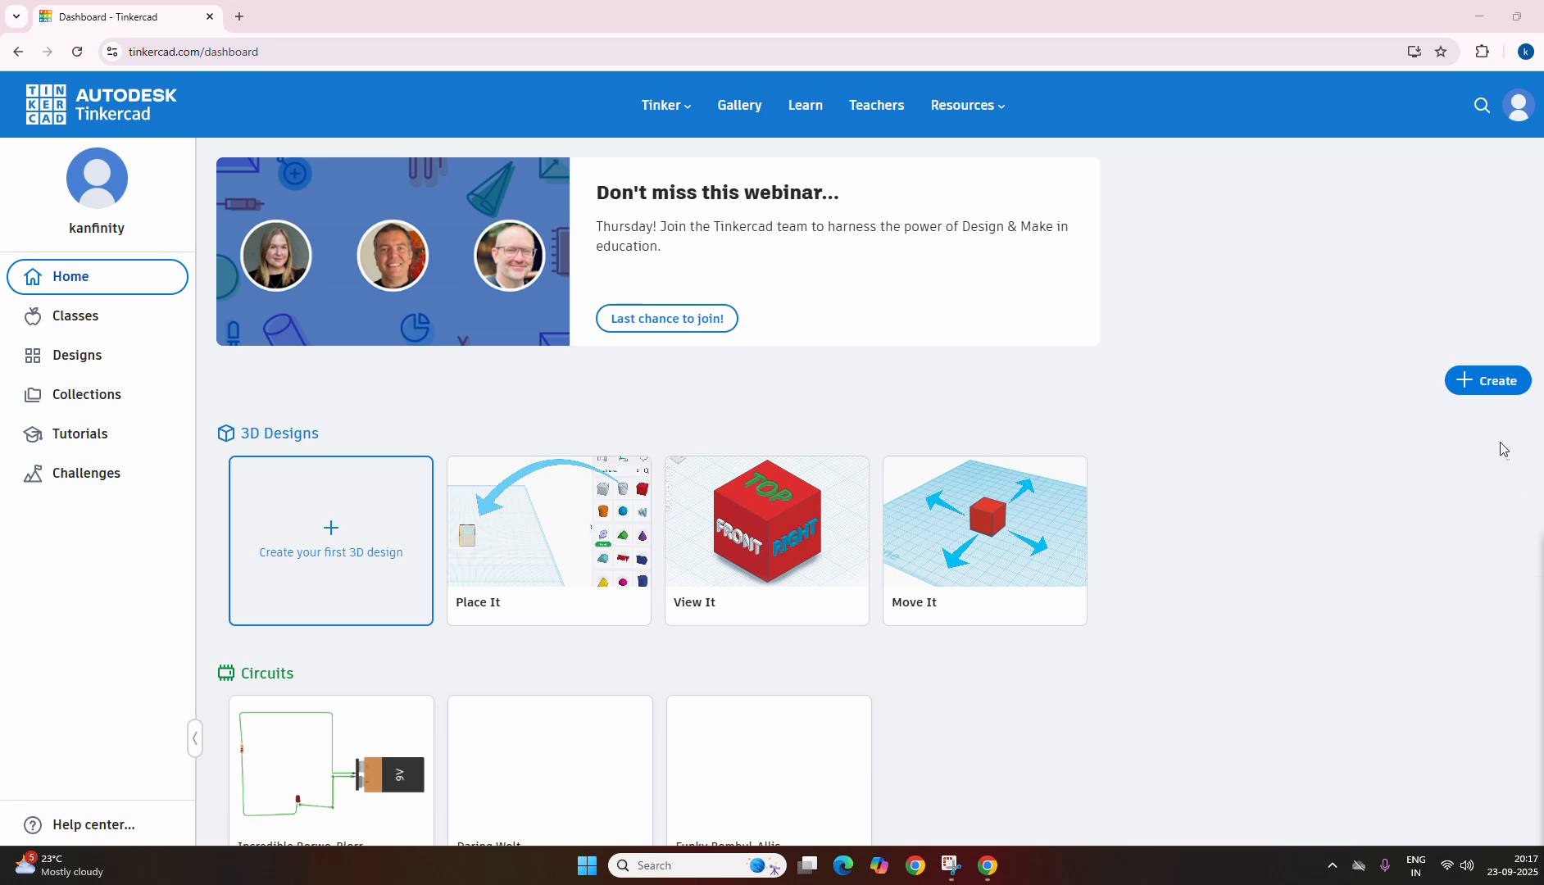
{"action": "left_click", "coordinate": [1487, 392]}
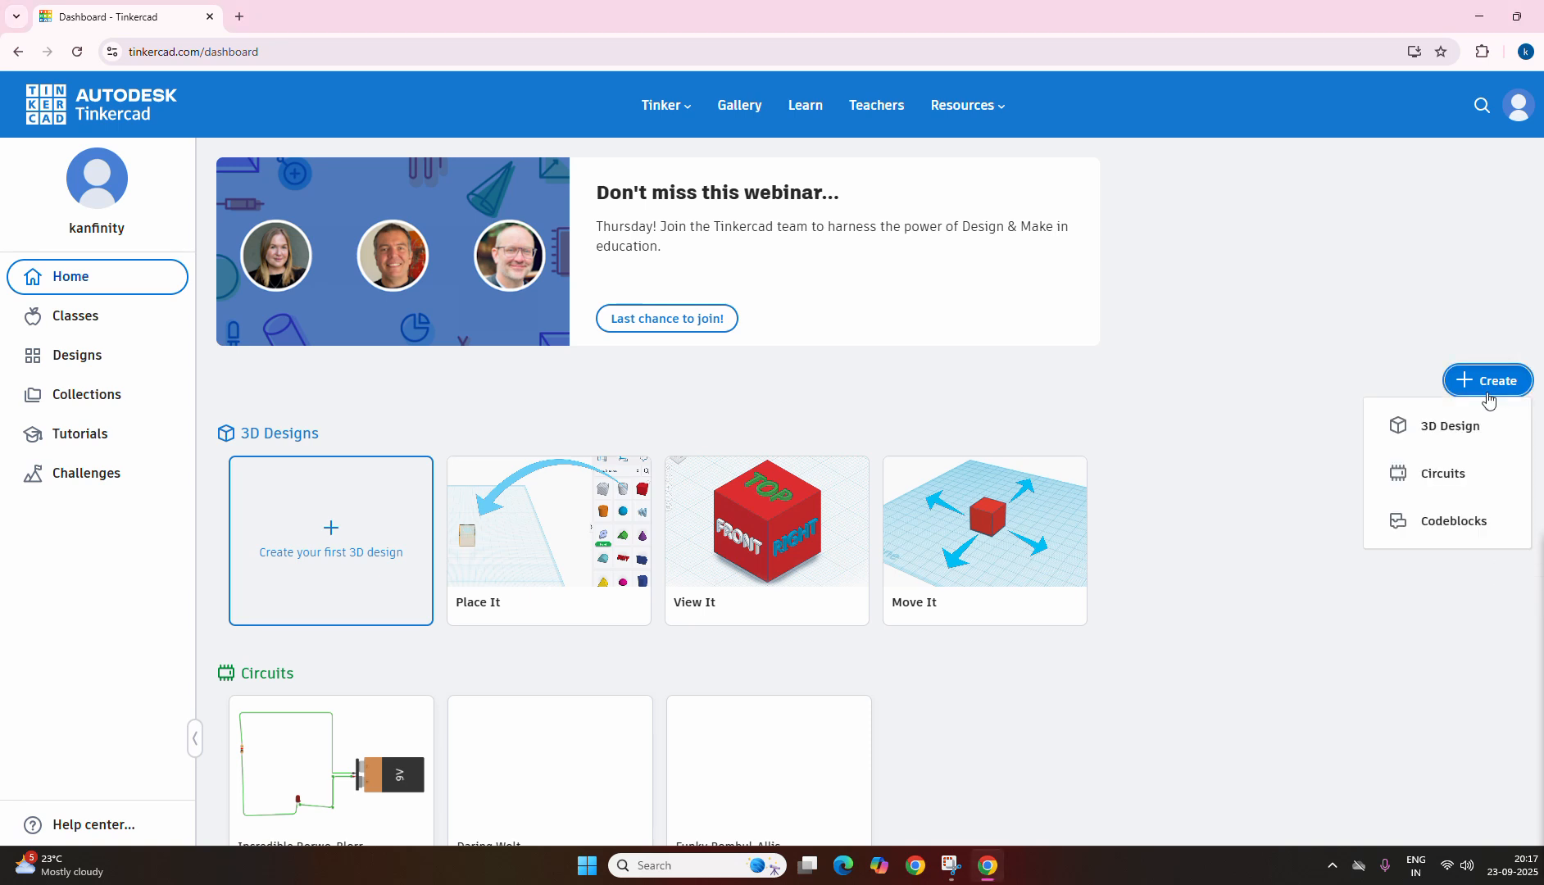
{"action": "left_click", "coordinate": [1441, 475]}
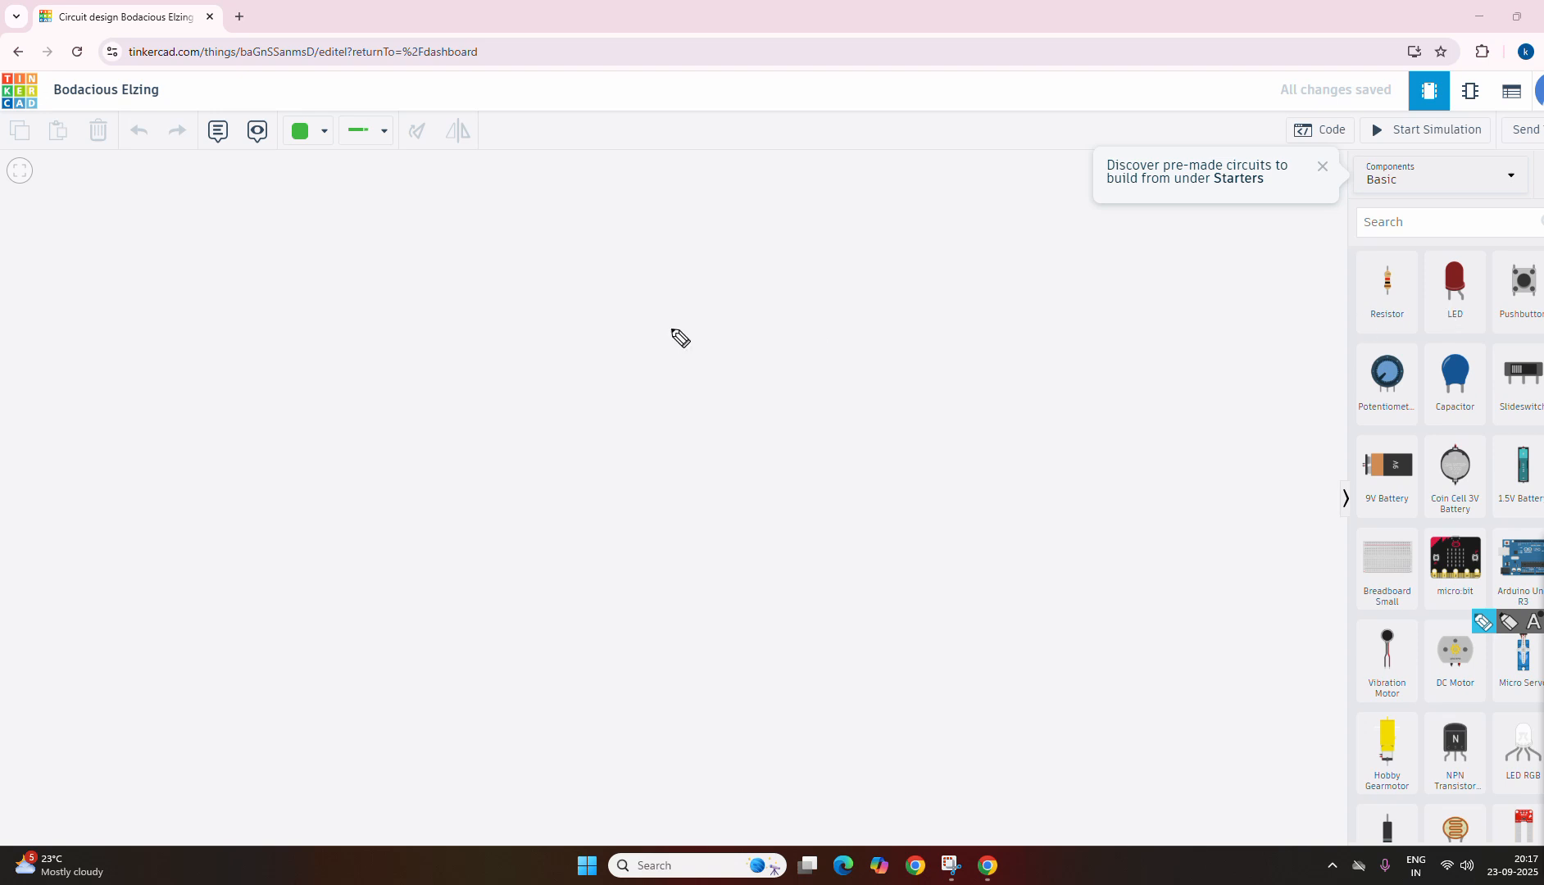
{"action": "mouse_move", "coordinate": [336, 267]}
{"action": "left_mouse_down"}
{"action": "mouse_move", "coordinate": [336, 305]}
{"action": "mouse_move", "coordinate": [510, 261]}
{"action": "mouse_move", "coordinate": [609, 264]}
{"action": "mouse_move", "coordinate": [611, 287]}
{"action": "left_mouse_up"}
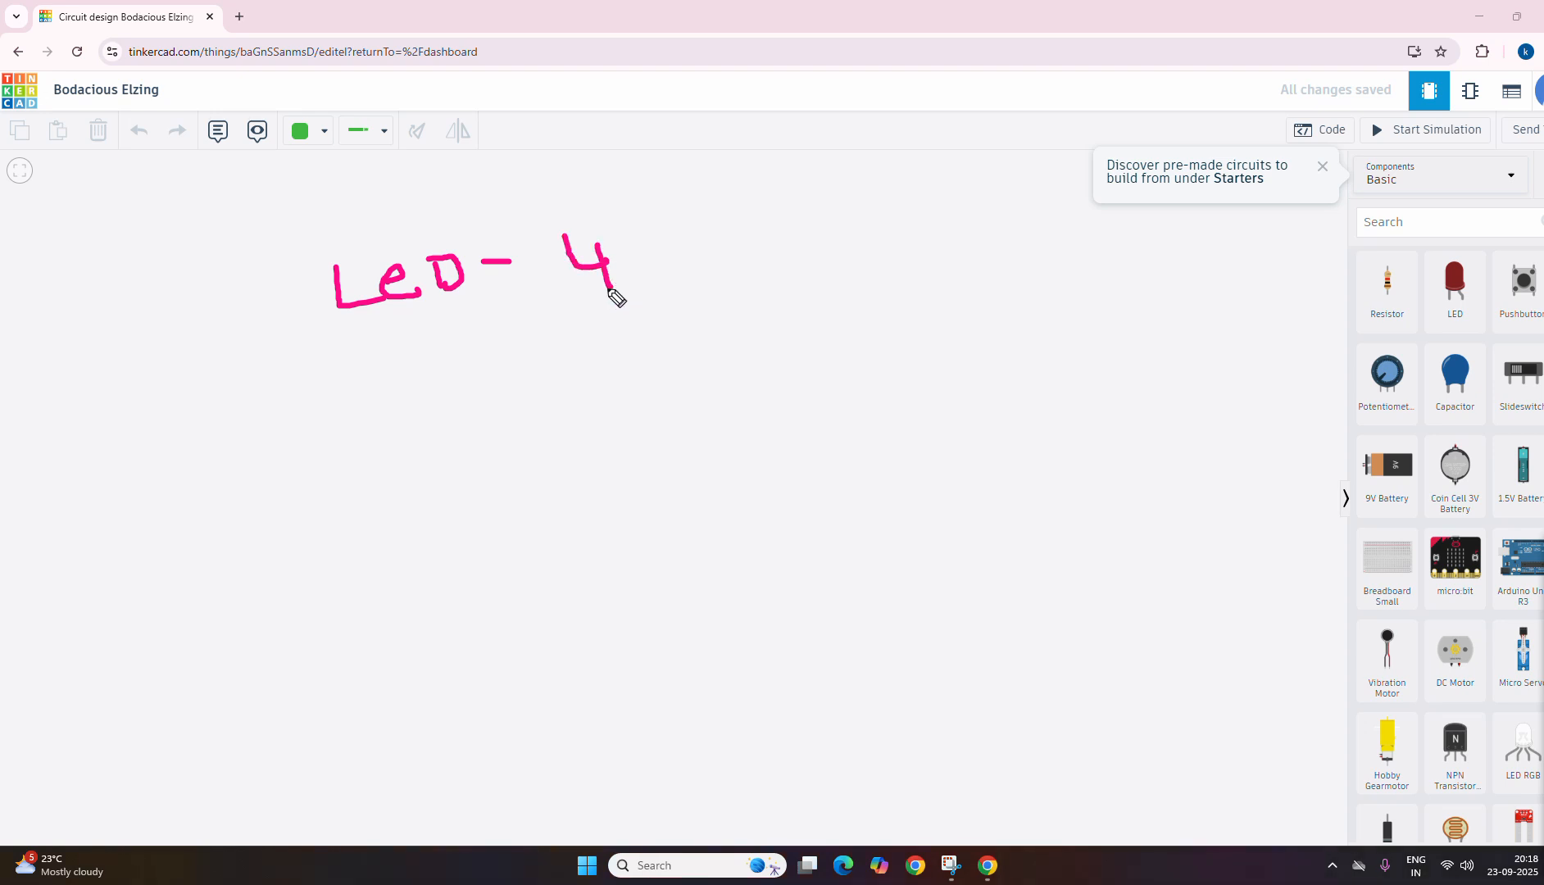
{"action": "mouse_move", "coordinate": [345, 369]}
{"action": "left_mouse_down"}
{"action": "mouse_move", "coordinate": [358, 410]}
{"action": "mouse_move", "coordinate": [373, 385]}
{"action": "mouse_move", "coordinate": [433, 386]}
{"action": "mouse_move", "coordinate": [438, 355]}
{"action": "mouse_move", "coordinate": [475, 366]}
{"action": "mouse_move", "coordinate": [541, 334]}
{"action": "mouse_move", "coordinate": [604, 323]}
{"action": "mouse_move", "coordinate": [647, 352]}
{"action": "left_mouse_up"}
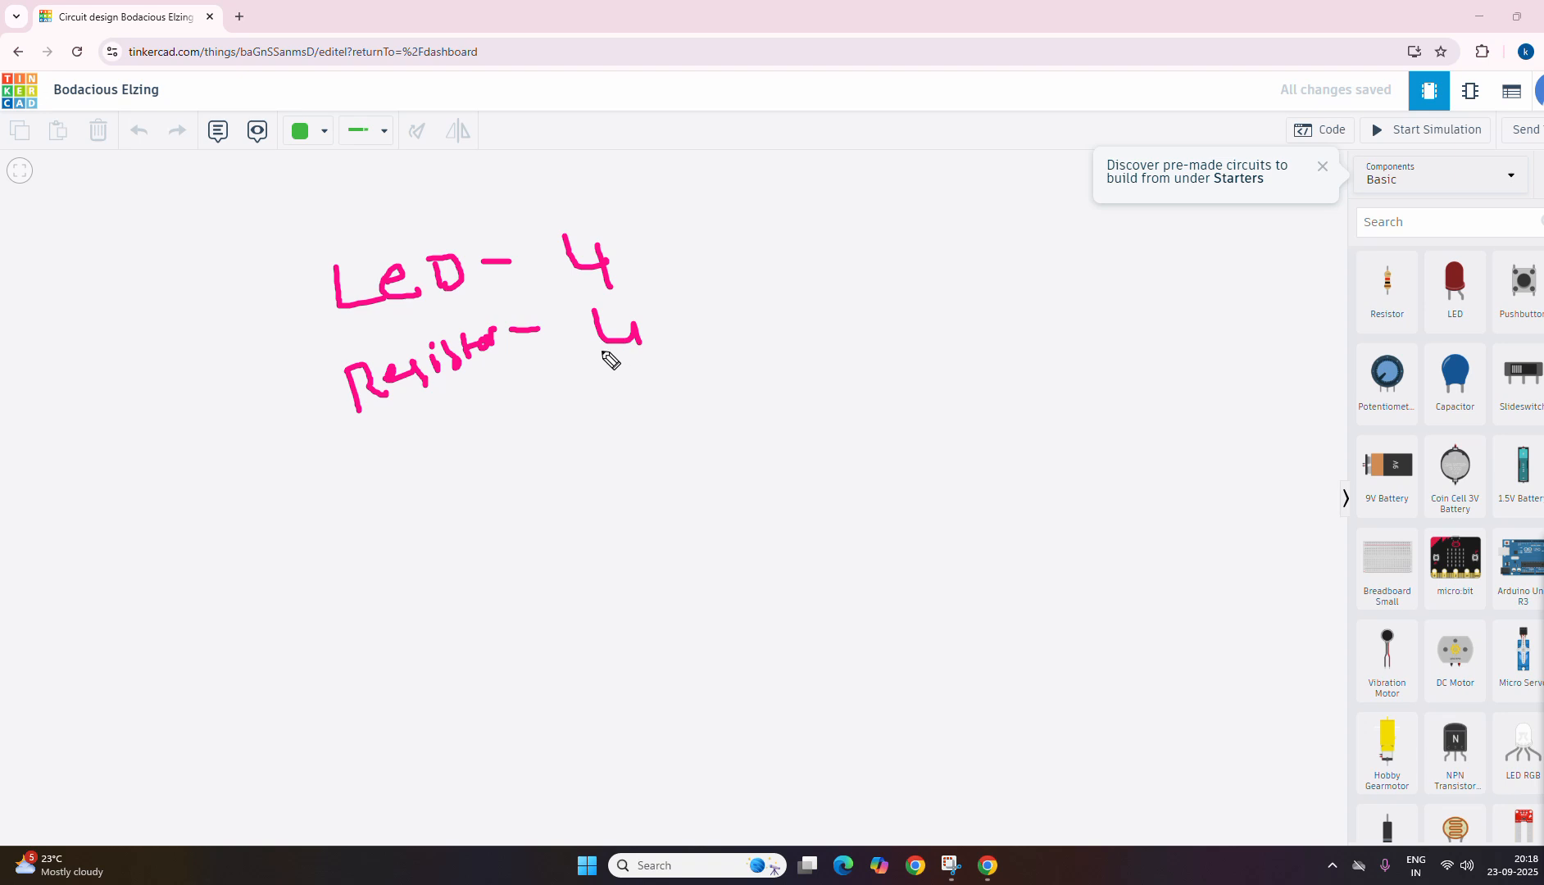
{"action": "mouse_move", "coordinate": [377, 464]}
{"action": "left_mouse_down"}
{"action": "mouse_move", "coordinate": [445, 487]}
{"action": "mouse_move", "coordinate": [459, 455]}
{"action": "left_mouse_up"}
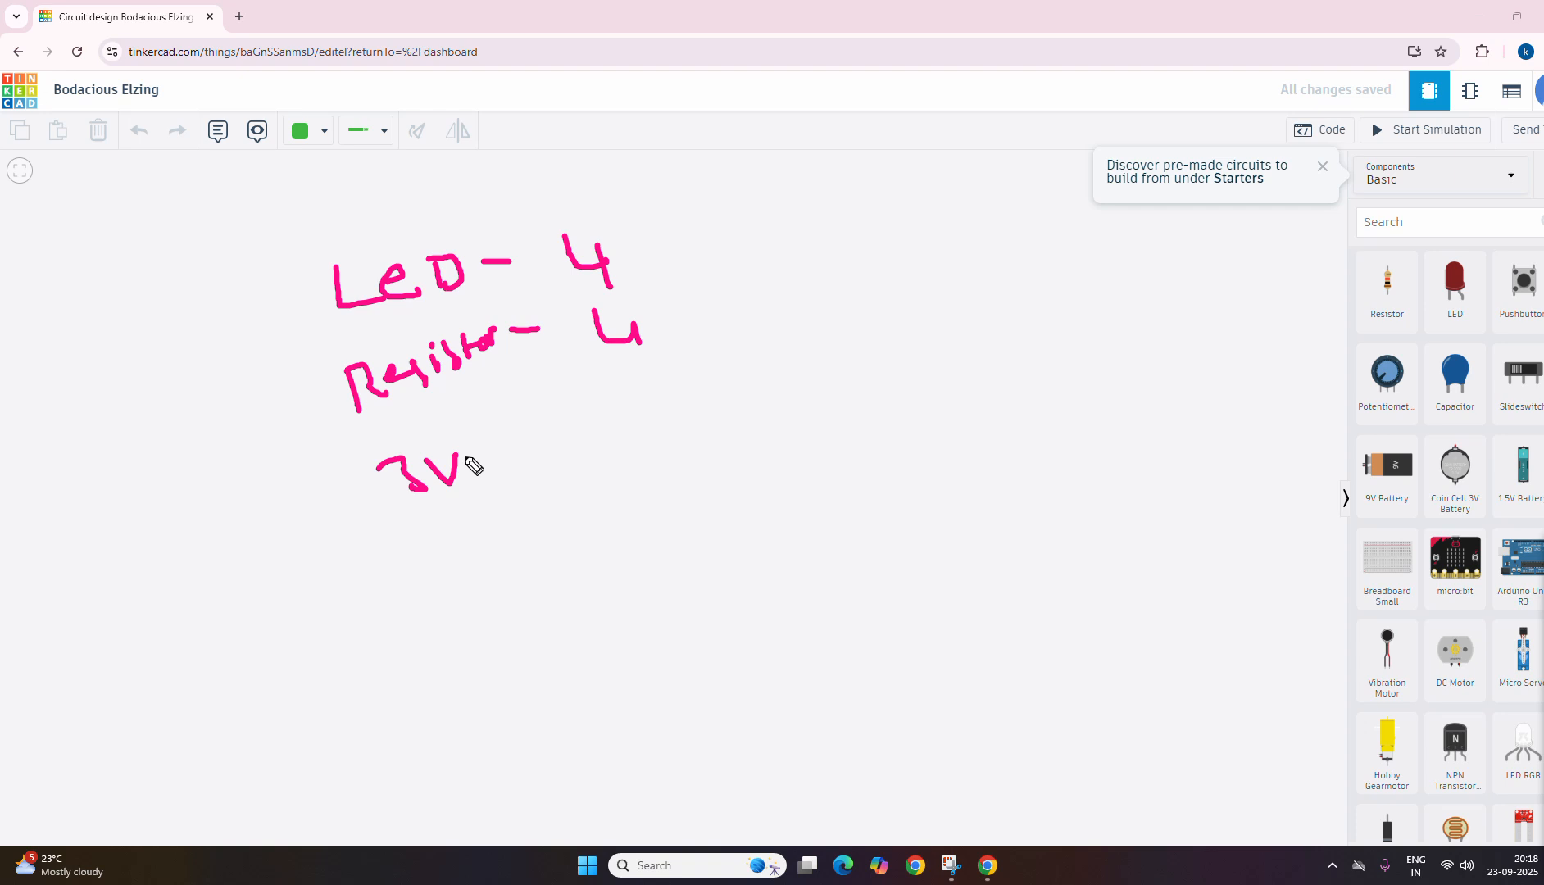
{"action": "mouse_move", "coordinate": [474, 466]}
{"action": "left_mouse_down"}
{"action": "mouse_move", "coordinate": [530, 469]}
{"action": "mouse_move", "coordinate": [568, 438]}
{"action": "mouse_move", "coordinate": [627, 447]}
{"action": "mouse_move", "coordinate": [680, 408]}
{"action": "mouse_move", "coordinate": [801, 365]}
{"action": "mouse_move", "coordinate": [842, 377]}
{"action": "left_mouse_up"}
{"action": "left_click", "coordinate": [535, 448]}
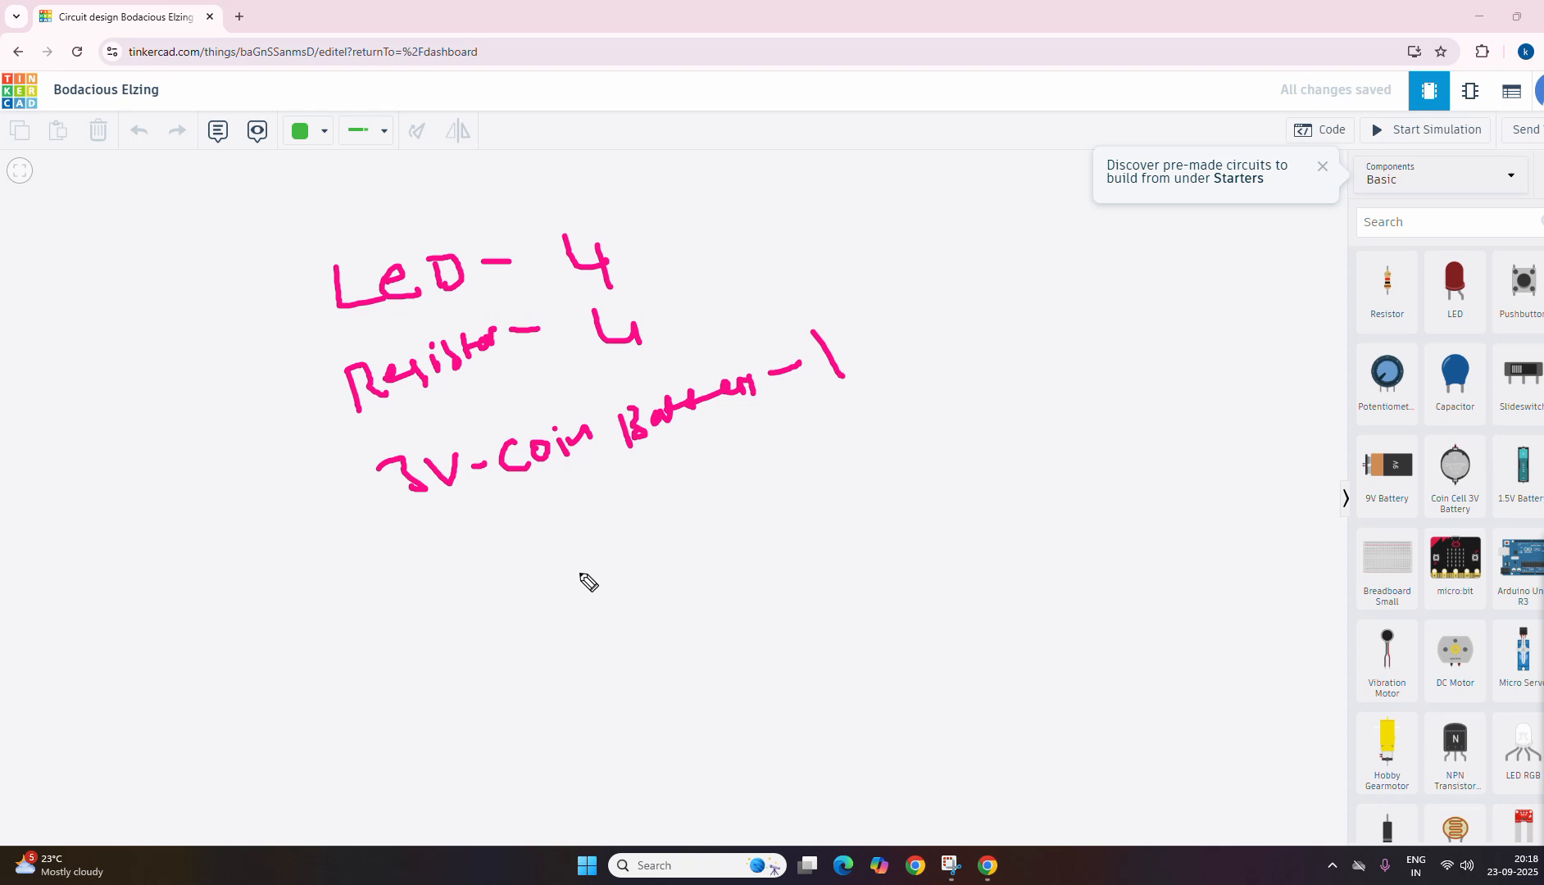
{"action": "mouse_move", "coordinate": [430, 597]}
{"action": "left_mouse_down"}
{"action": "mouse_move", "coordinate": [584, 522]}
{"action": "mouse_move", "coordinate": [613, 487]}
{"action": "mouse_move", "coordinate": [717, 473]}
{"action": "left_mouse_up"}
{"action": "mouse_move", "coordinate": [787, 221]}
{"action": "left_mouse_down"}
{"action": "mouse_move", "coordinate": [844, 275]}
{"action": "mouse_move", "coordinate": [861, 331]}
{"action": "mouse_move", "coordinate": [916, 393]}
{"action": "left_mouse_up"}
{"action": "mouse_move", "coordinate": [119, 341]}
{"action": "left_mouse_down"}
{"action": "mouse_move", "coordinate": [135, 400]}
{"action": "mouse_move", "coordinate": [150, 348]}
{"action": "mouse_move", "coordinate": [132, 367]}
{"action": "mouse_move", "coordinate": [283, 327]}
{"action": "left_mouse_up"}
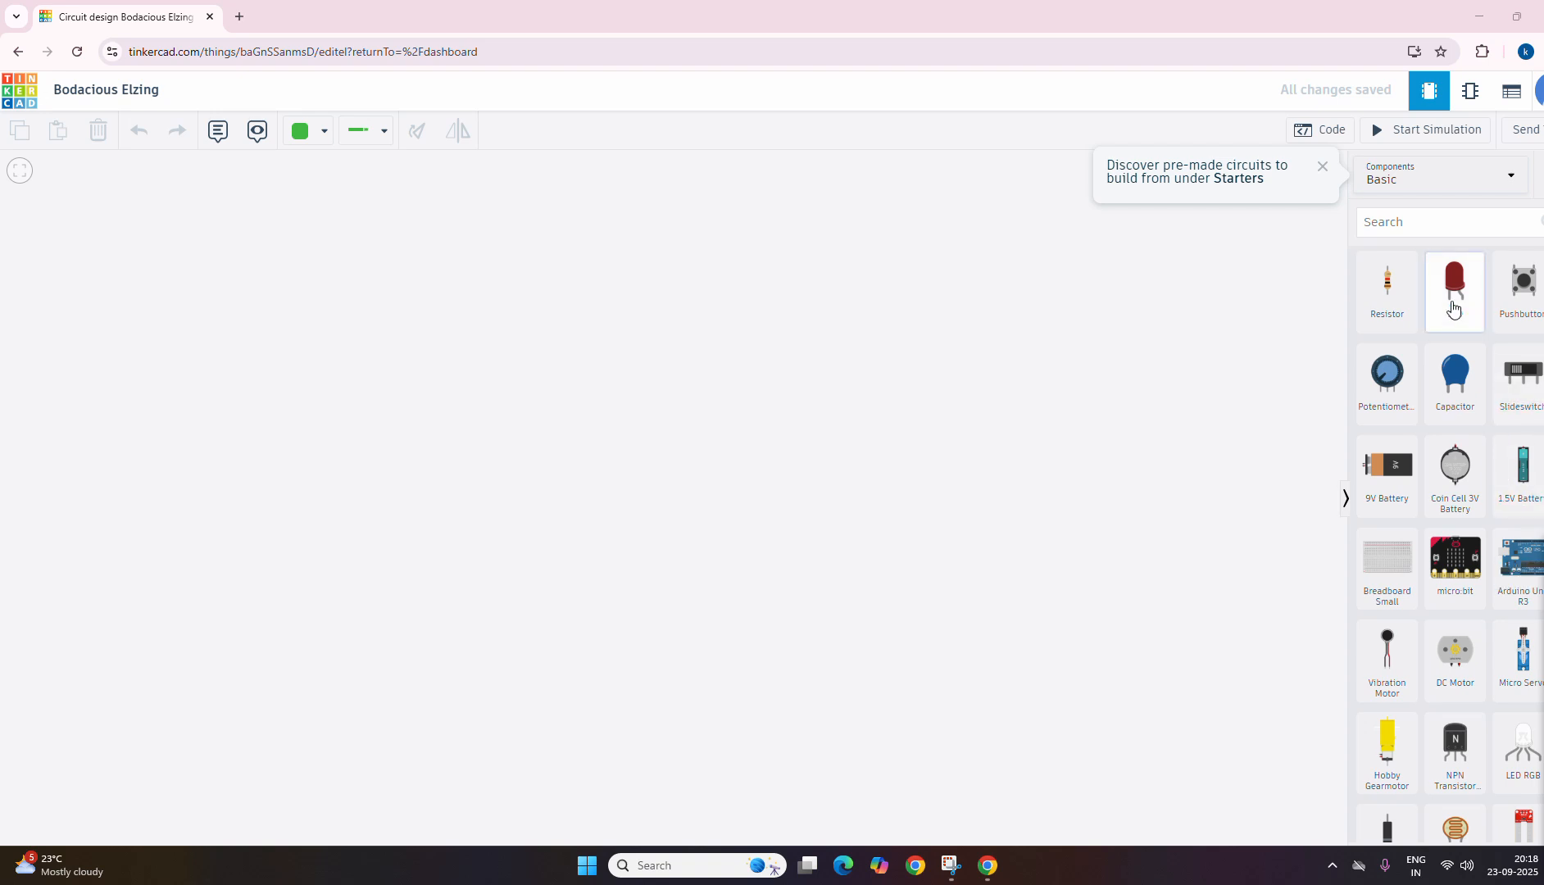
{"action": "left_click", "coordinate": [1541, 614]}
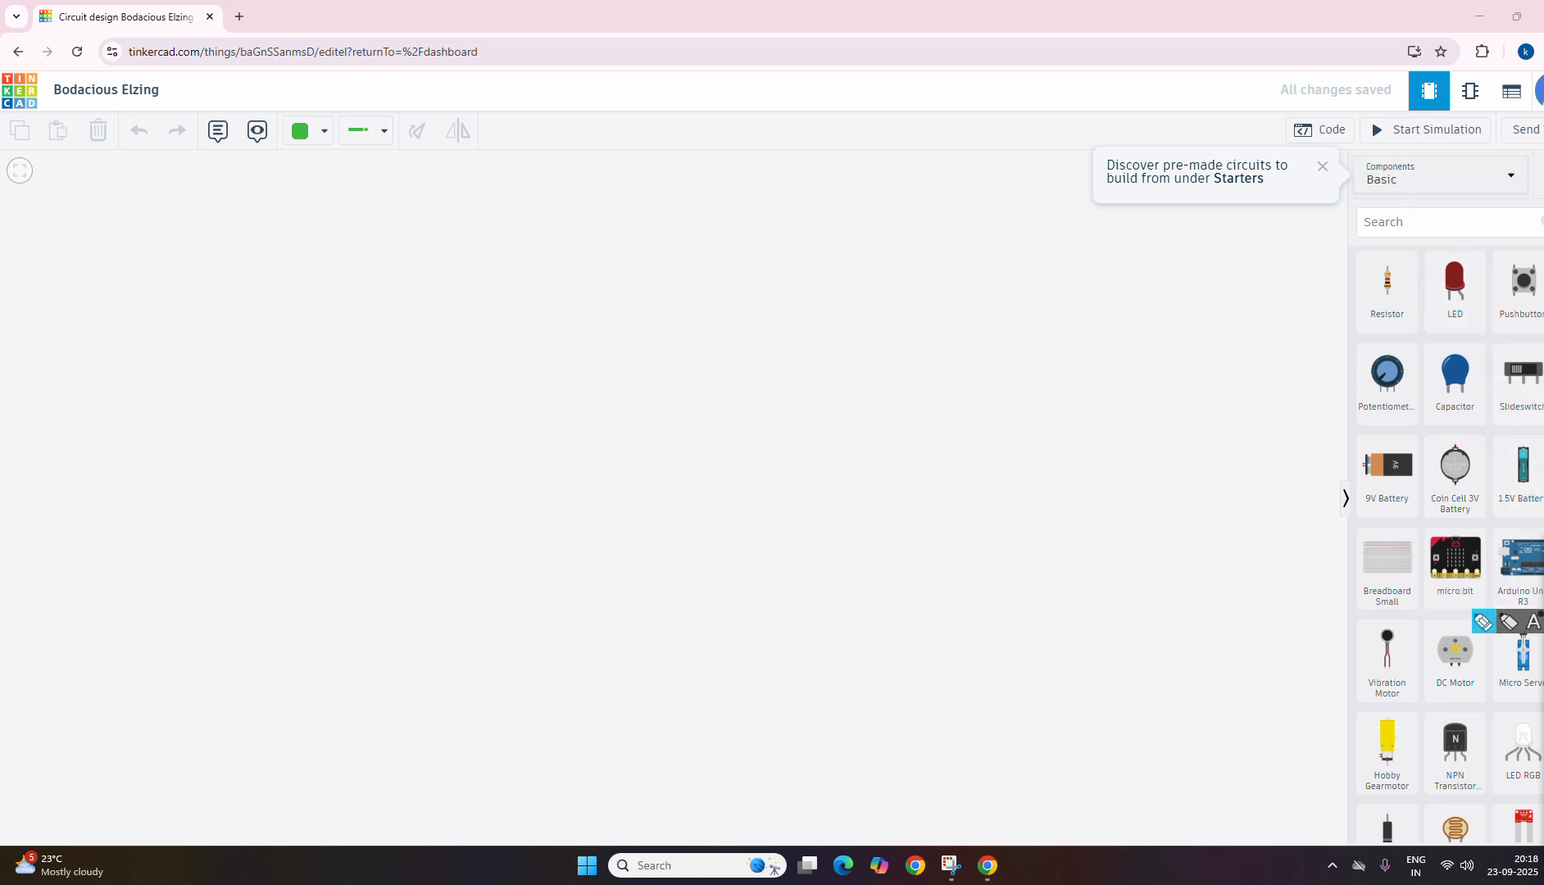
{"action": "mouse_move", "coordinate": [1427, 162]}
{"action": "left_mouse_down"}
{"action": "mouse_move", "coordinate": [1354, 174]}
{"action": "mouse_move", "coordinate": [1422, 194]}
{"action": "mouse_move", "coordinate": [1430, 166]}
{"action": "left_mouse_up"}
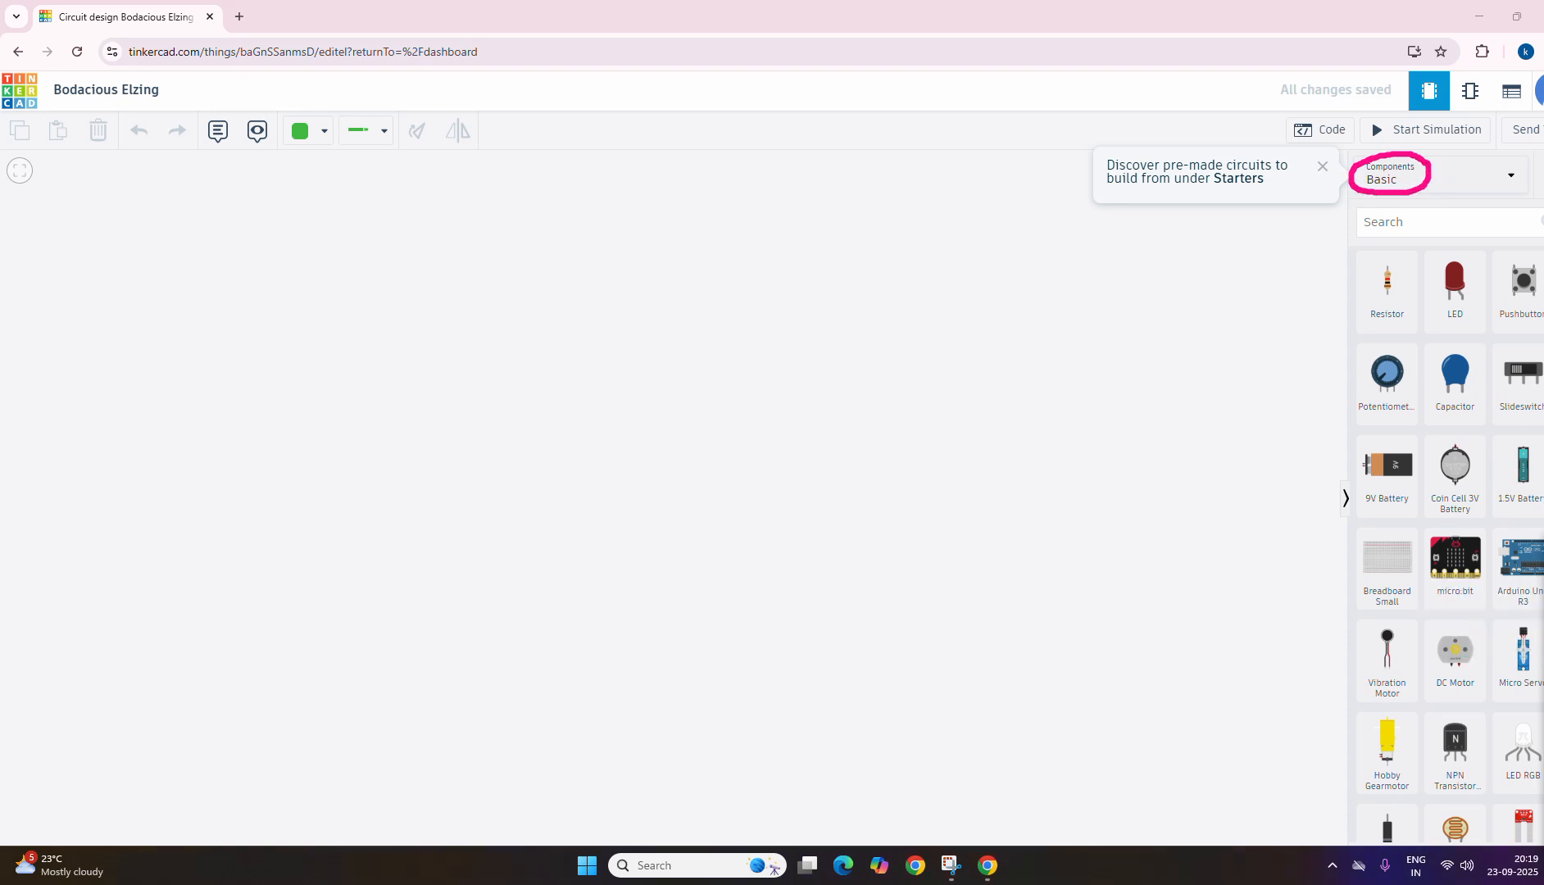
{"action": "left_click", "coordinate": [1540, 605]}
{"action": "left_click", "coordinate": [1424, 174]}
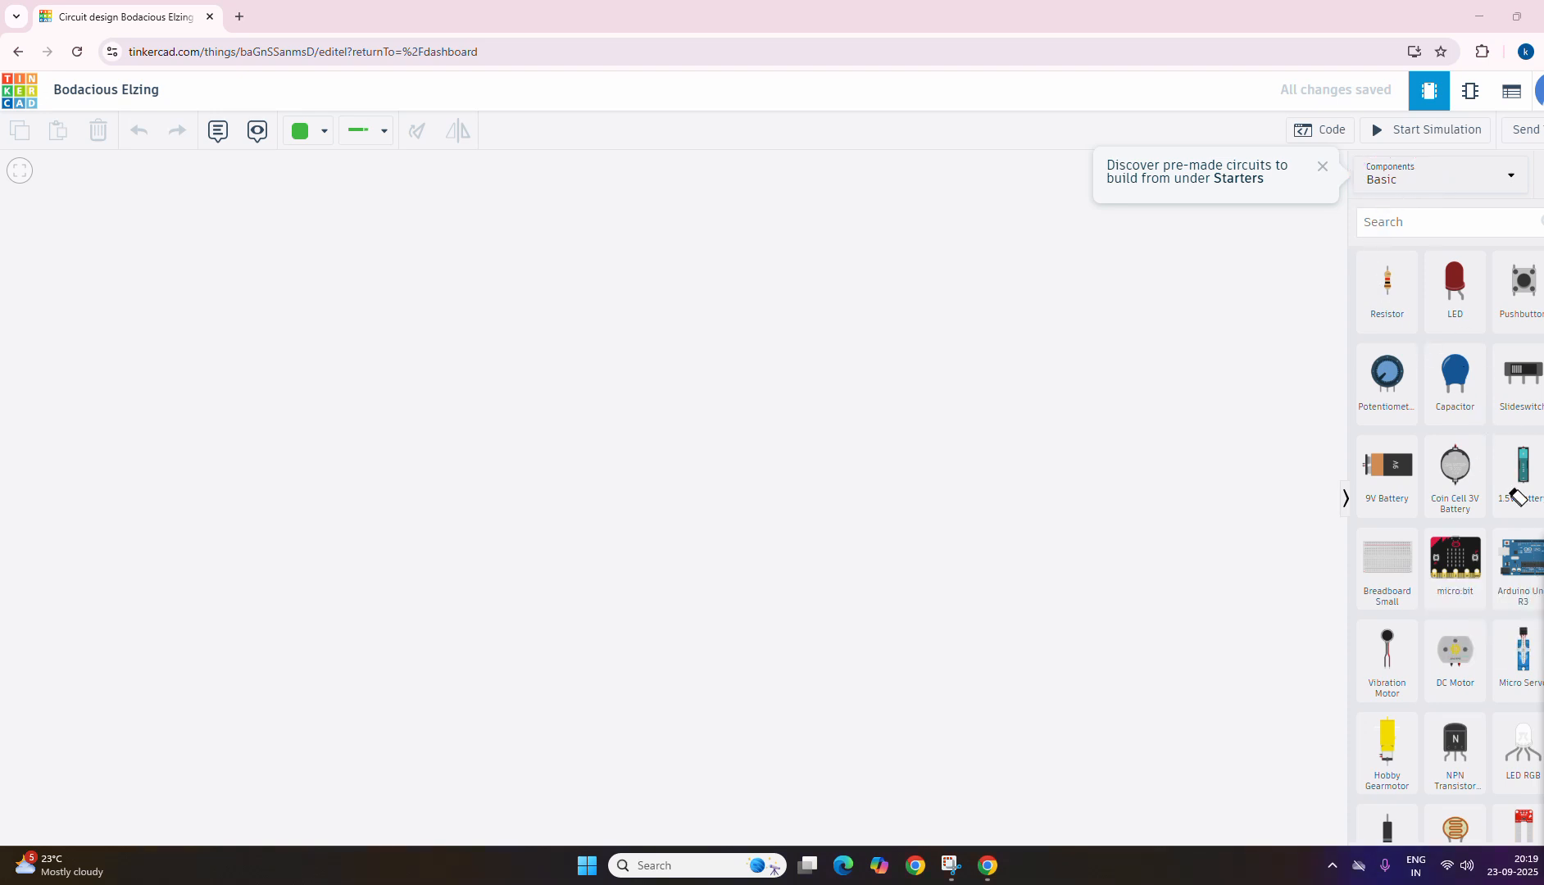
{"action": "left_click", "coordinate": [1437, 597]}
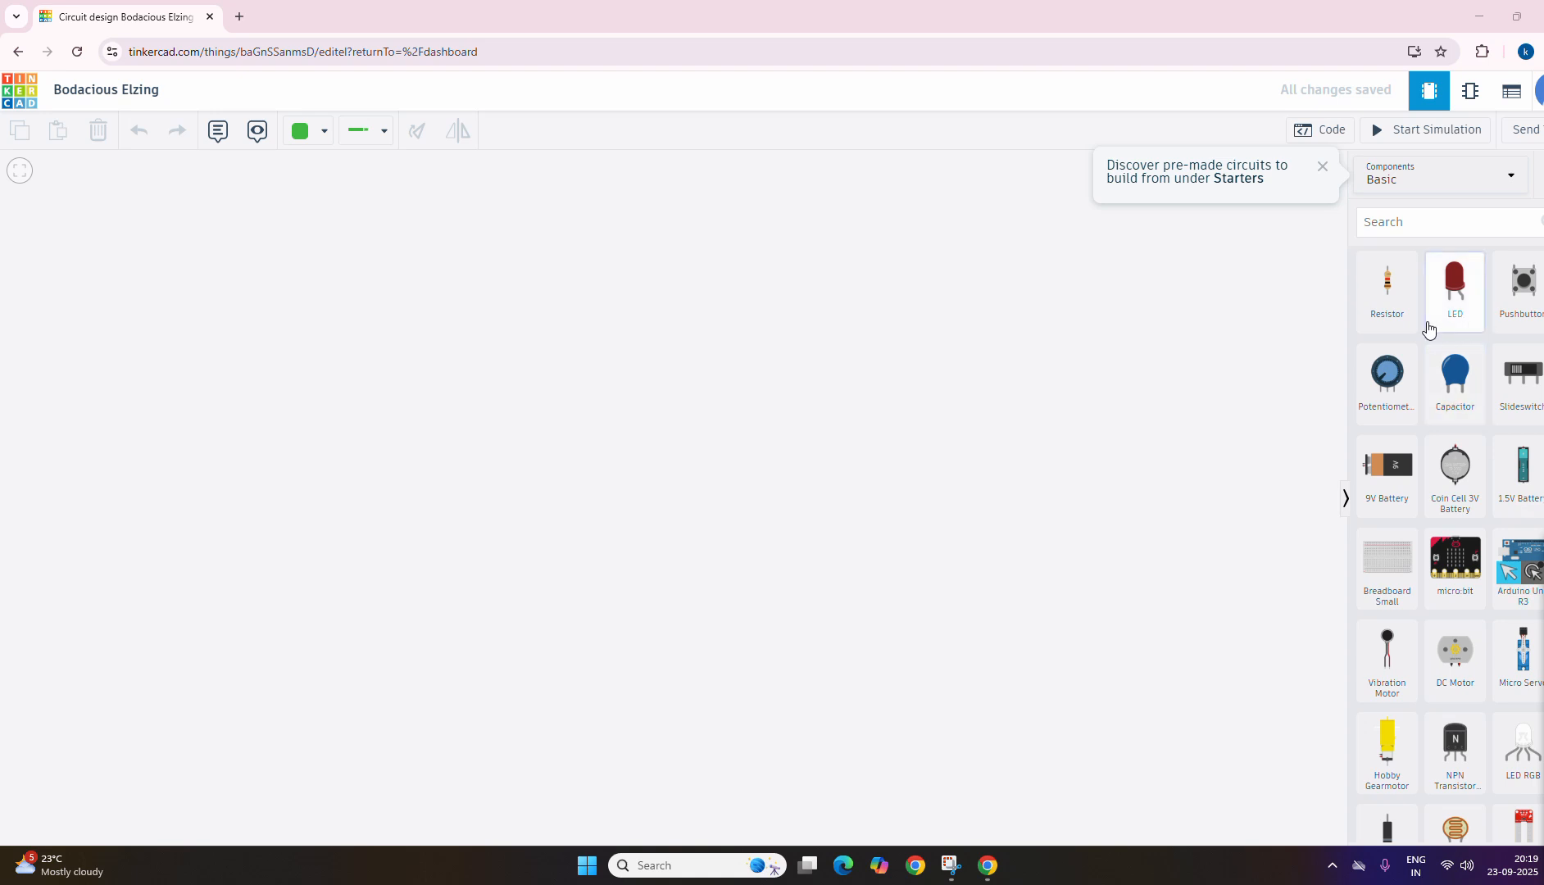
Step: Place four red LEDs in a vertical column on the workplane and even out the spacing of the lower two
{"action": "left_click_drag", "start_coordinate": [1460, 302], "coordinate": [558, 403]}
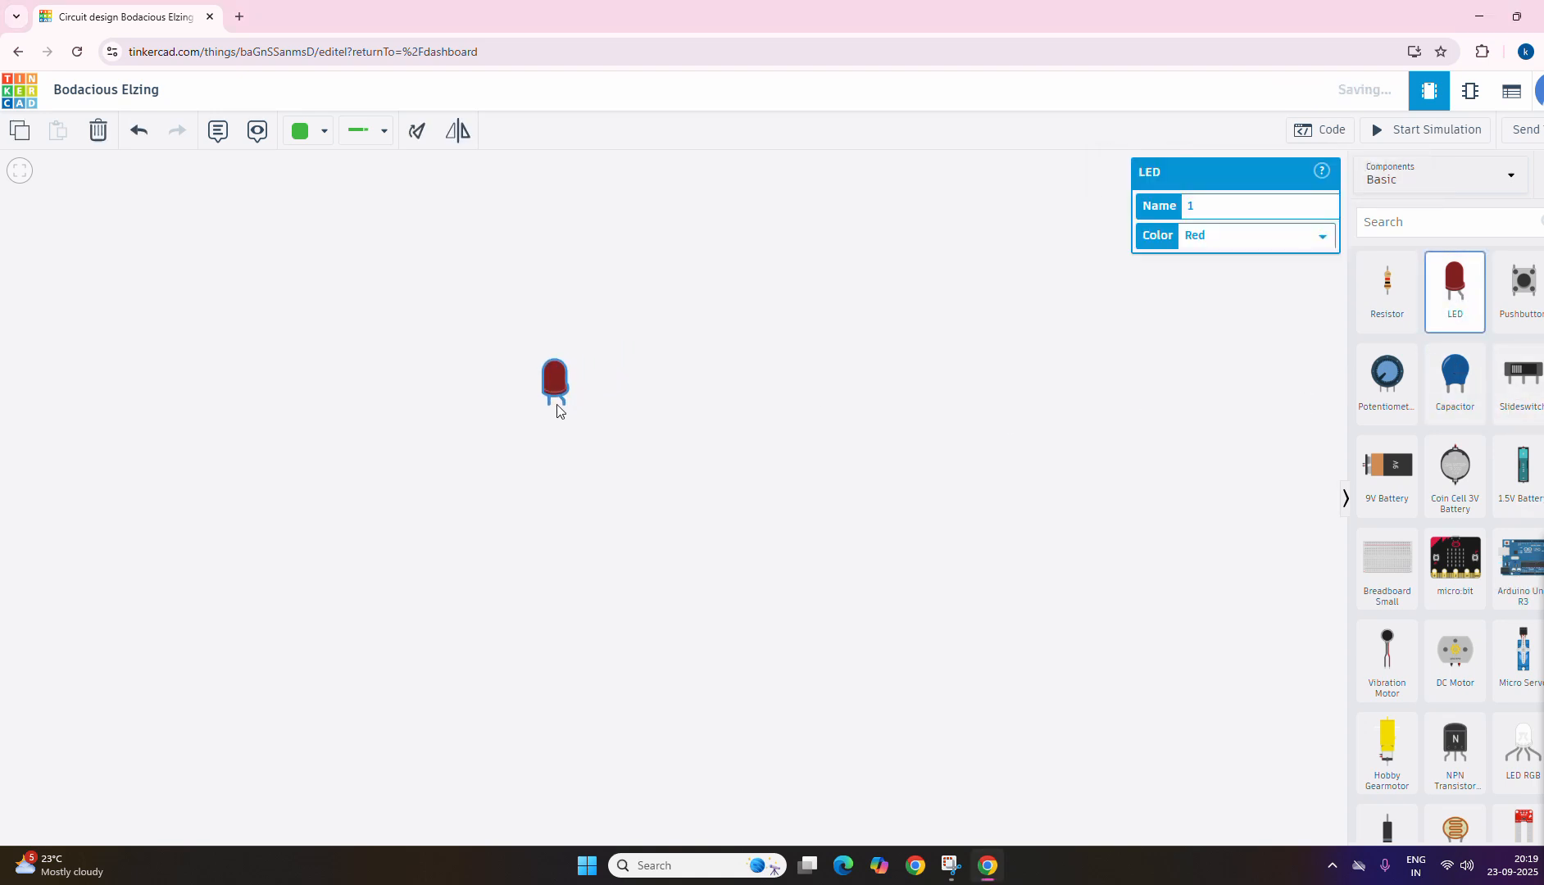
{"action": "left_click", "coordinate": [1461, 297]}
{"action": "left_click_drag", "start_coordinate": [1453, 318], "coordinate": [556, 503]}
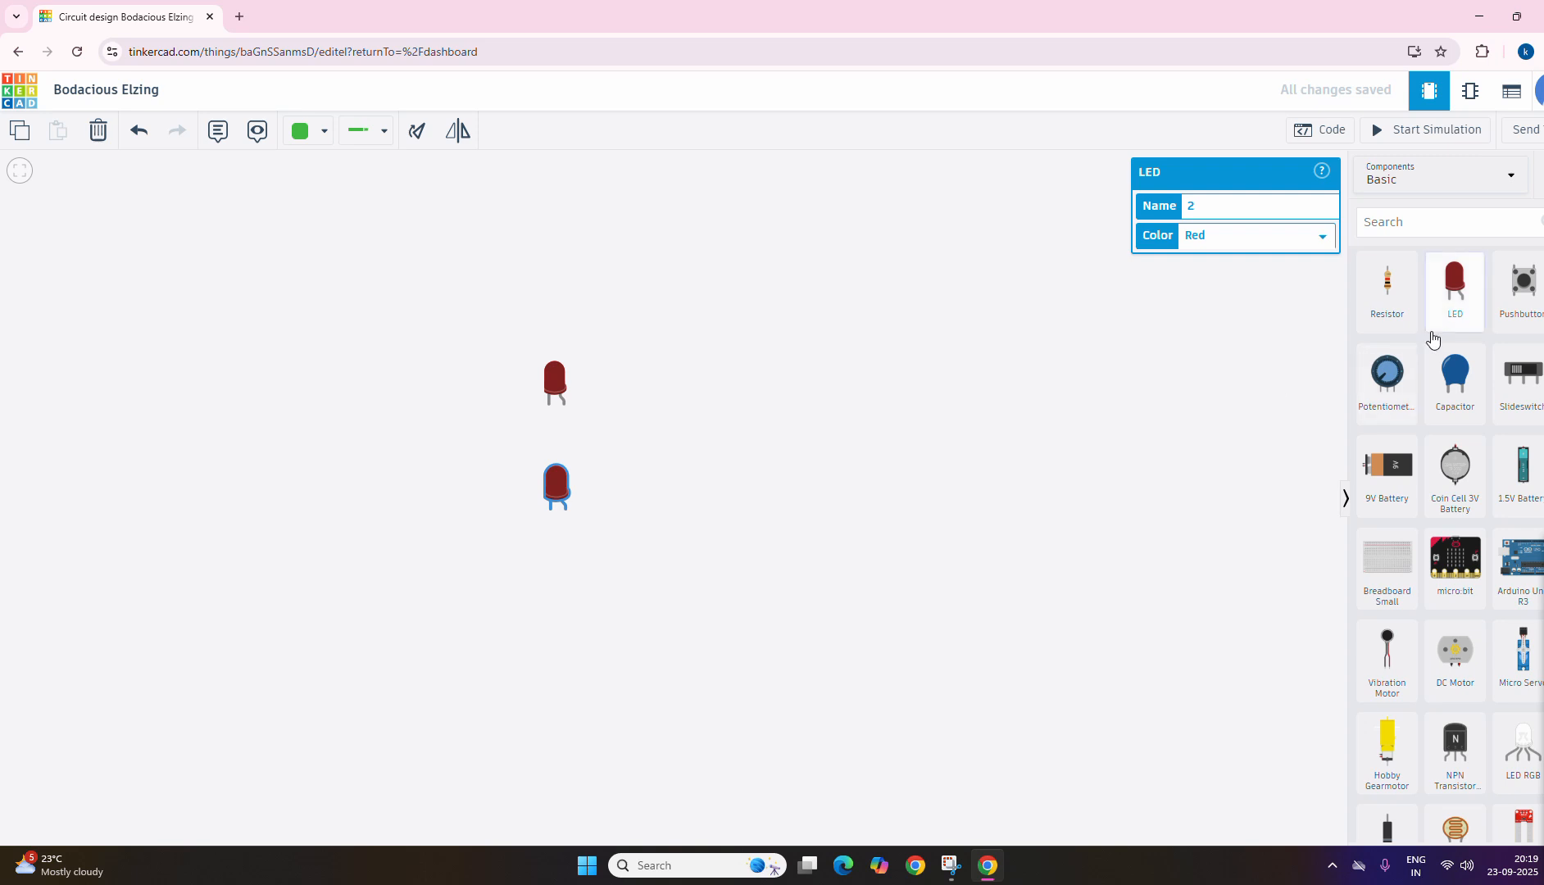
{"action": "left_click_drag", "start_coordinate": [1458, 301], "coordinate": [563, 625]}
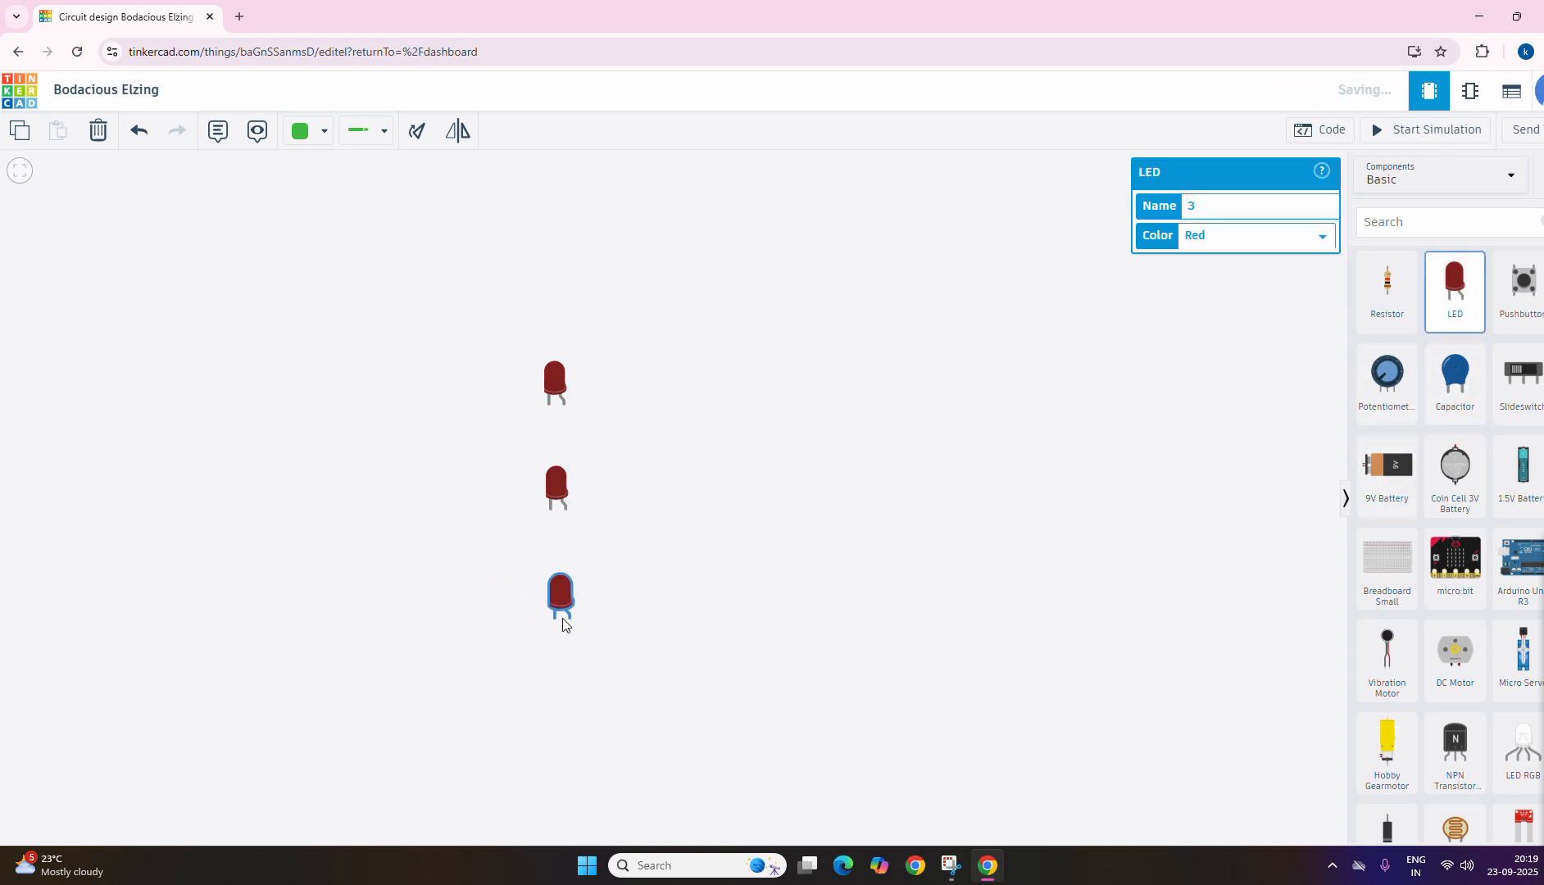
{"action": "left_click_drag", "start_coordinate": [1467, 294], "coordinate": [557, 299]}
{"action": "left_click_drag", "start_coordinate": [557, 502], "coordinate": [562, 476]}
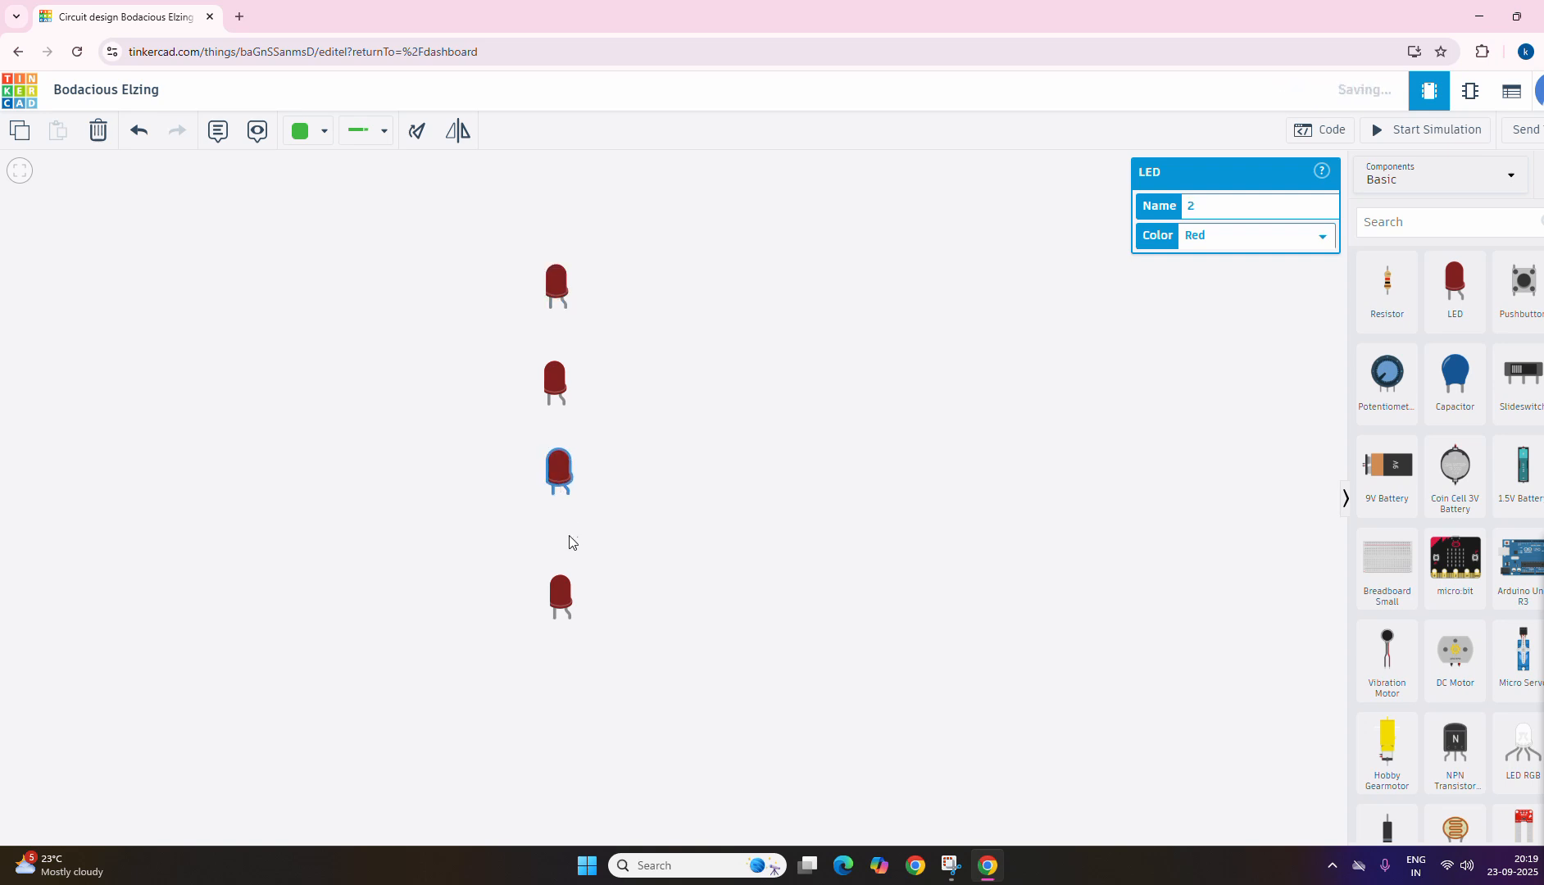
{"action": "left_click_drag", "start_coordinate": [563, 589], "coordinate": [567, 570]}
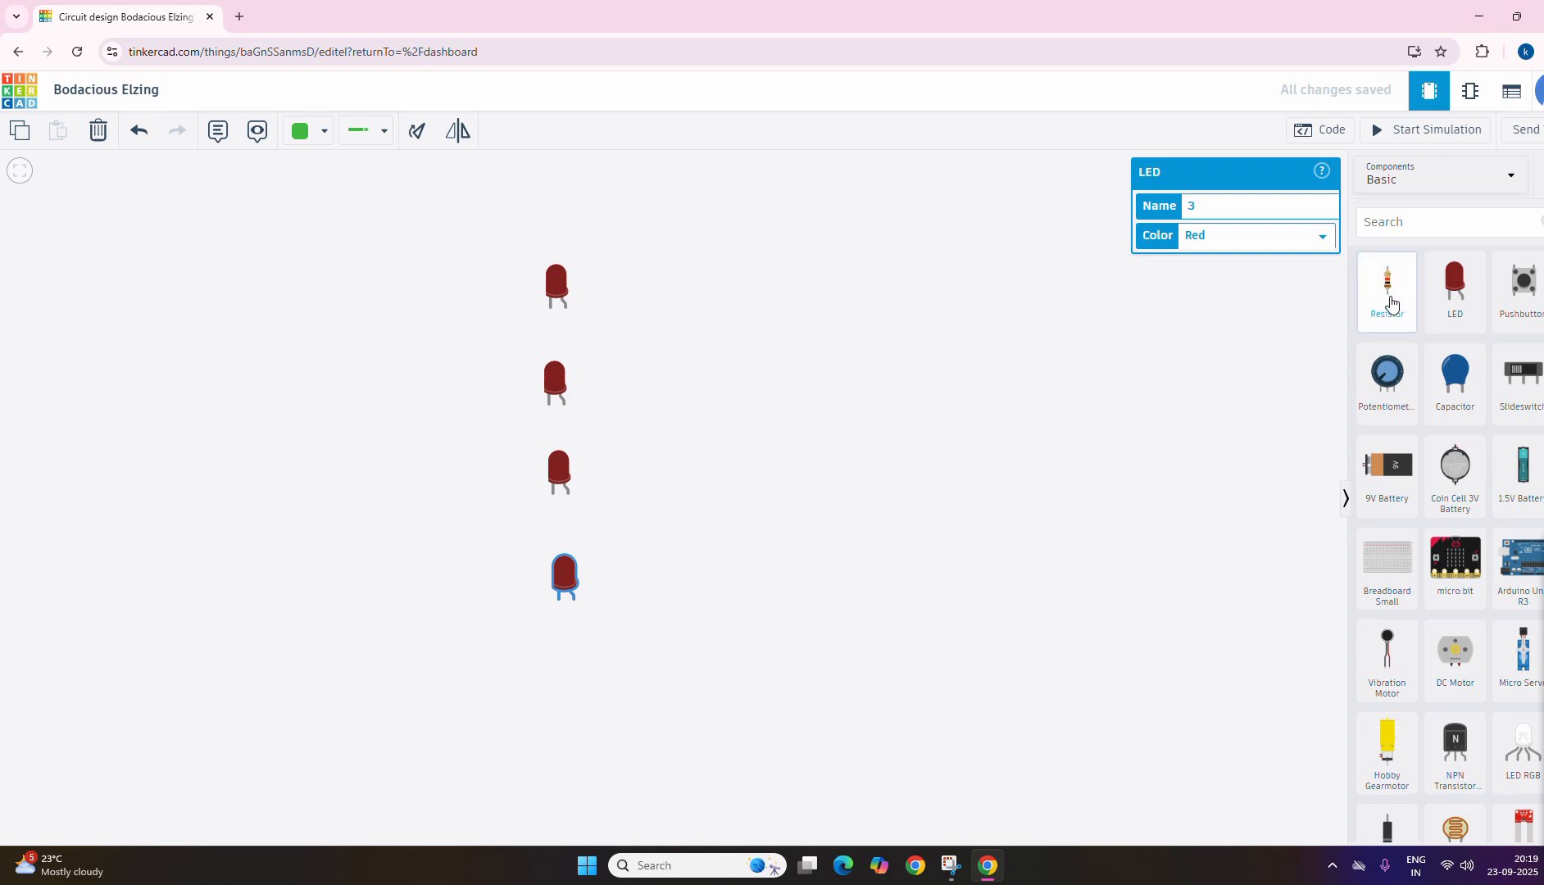
Step: Place two resistors to the left of the upper two LEDs and rotate each one to lie horizontally
{"action": "left_click_drag", "start_coordinate": [1388, 297], "coordinate": [395, 300]}
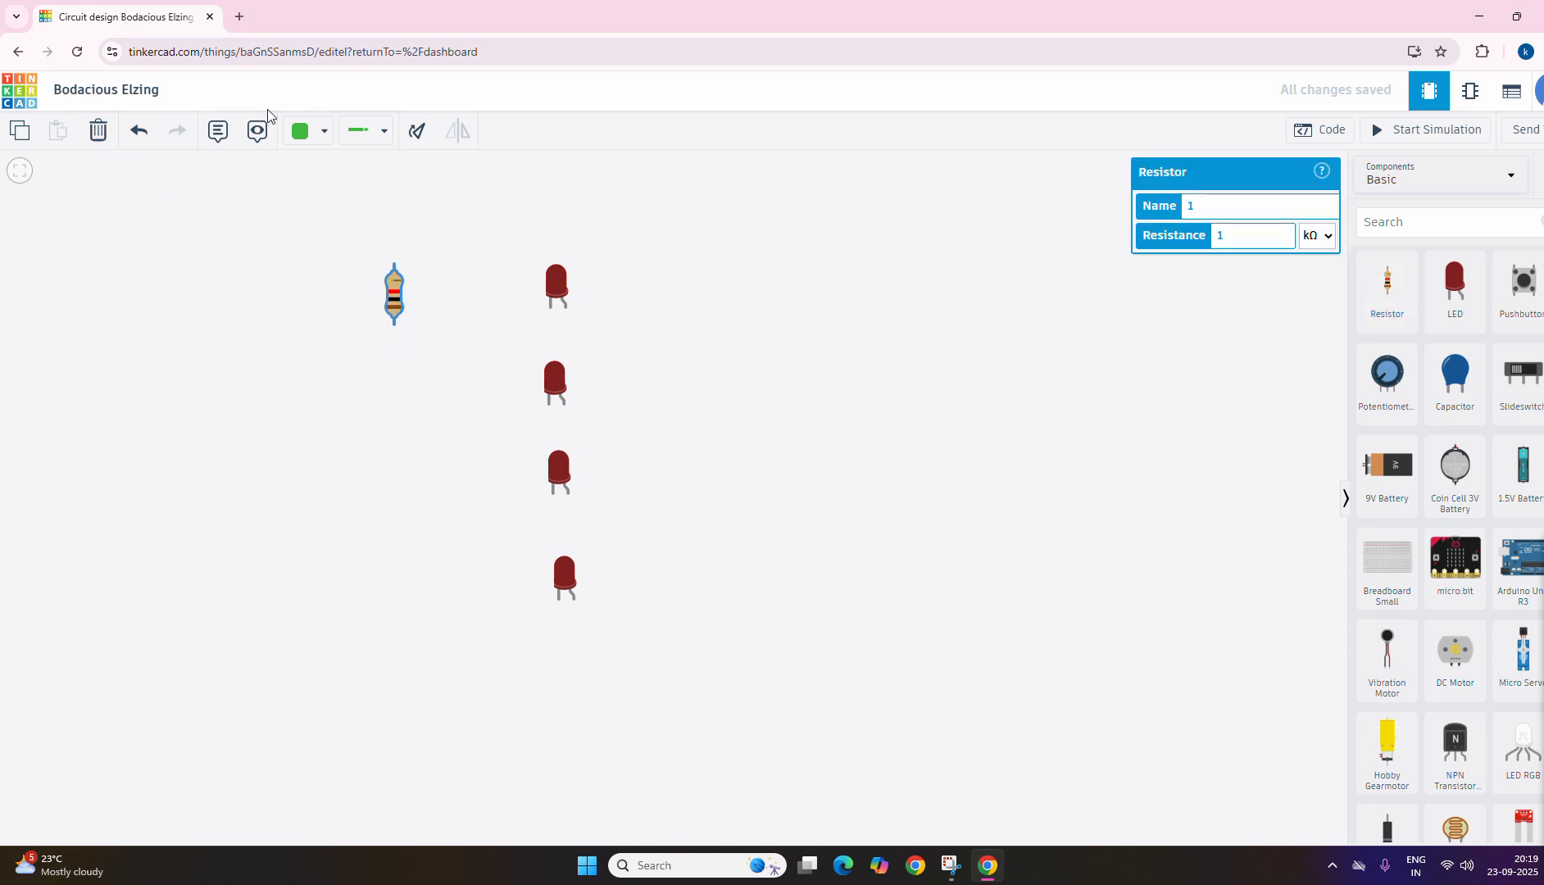
{"action": "left_click", "coordinate": [388, 295]}
{"action": "left_click", "coordinate": [389, 295]}
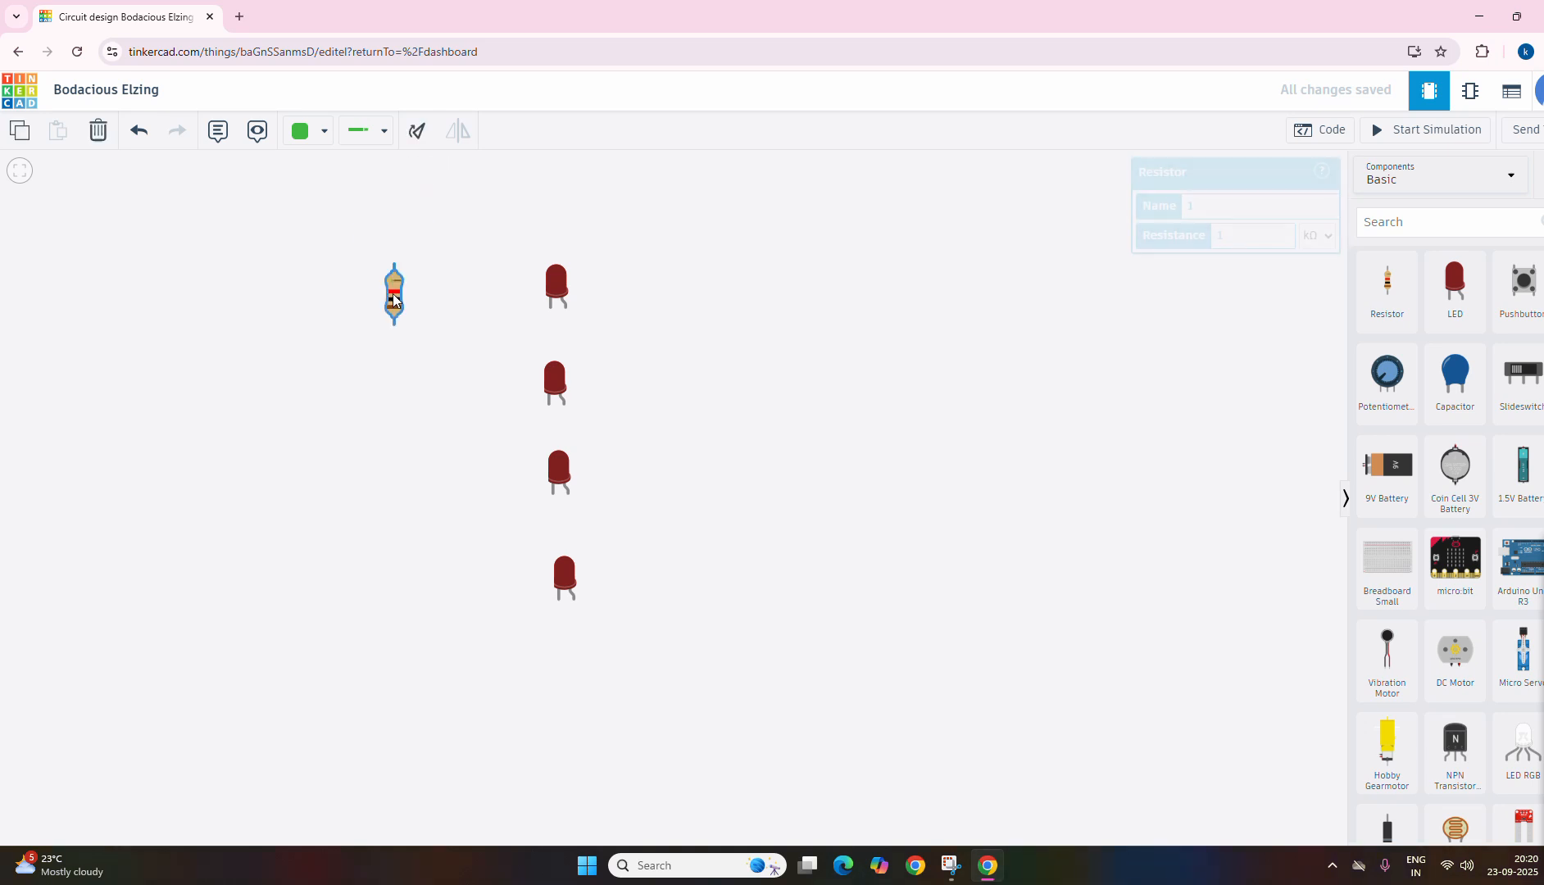
{"action": "left_click", "coordinate": [415, 135]}
{"action": "left_click", "coordinate": [415, 134]}
{"action": "left_click", "coordinate": [415, 134]}
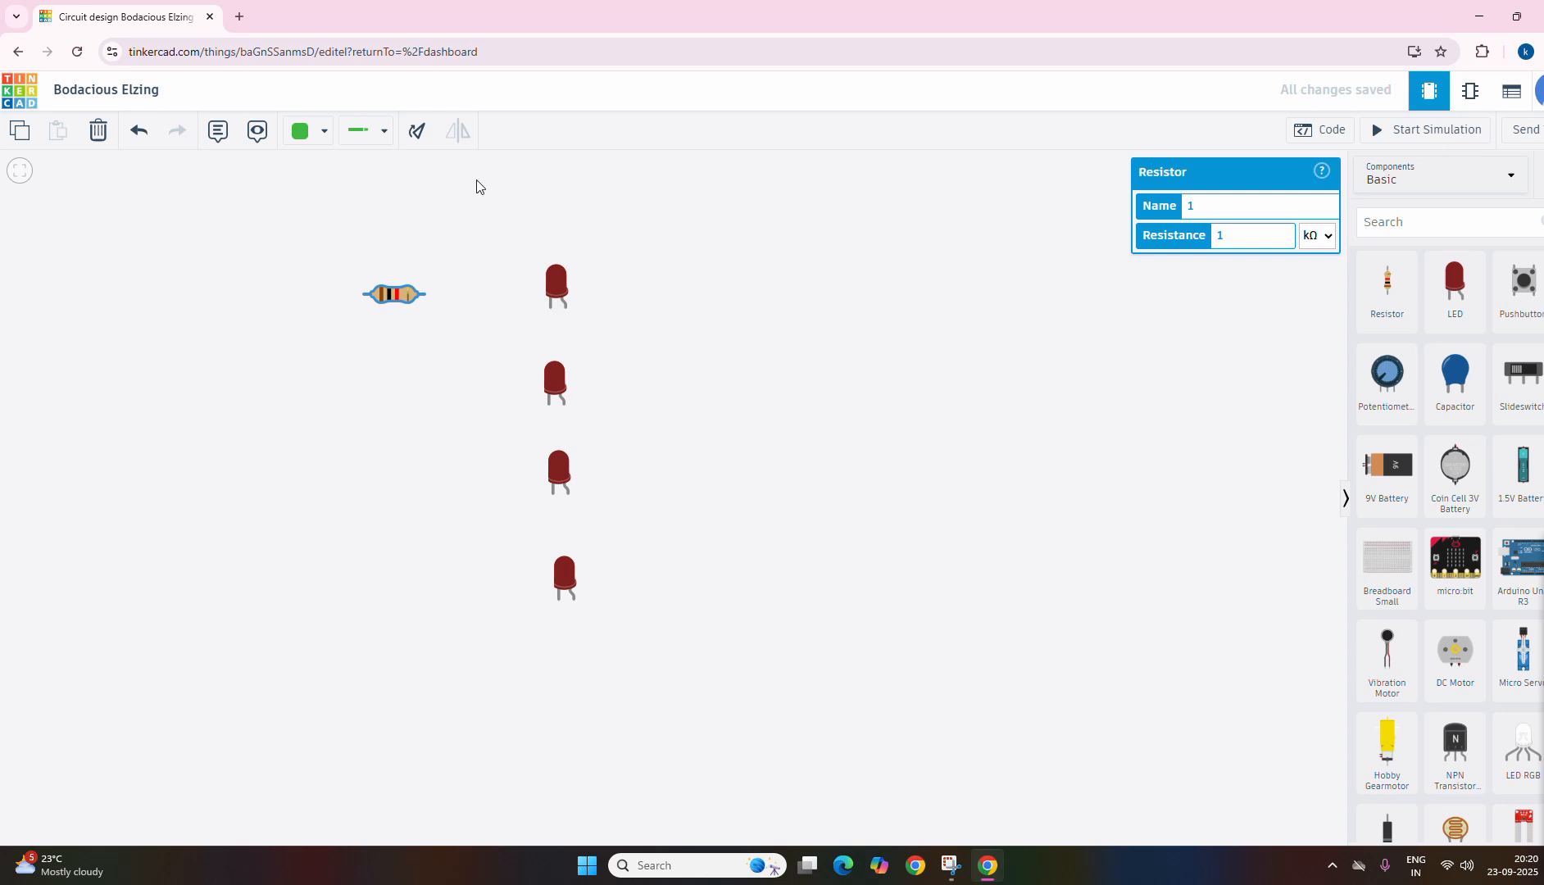
{"action": "left_click_drag", "start_coordinate": [1387, 295], "coordinate": [401, 404]}
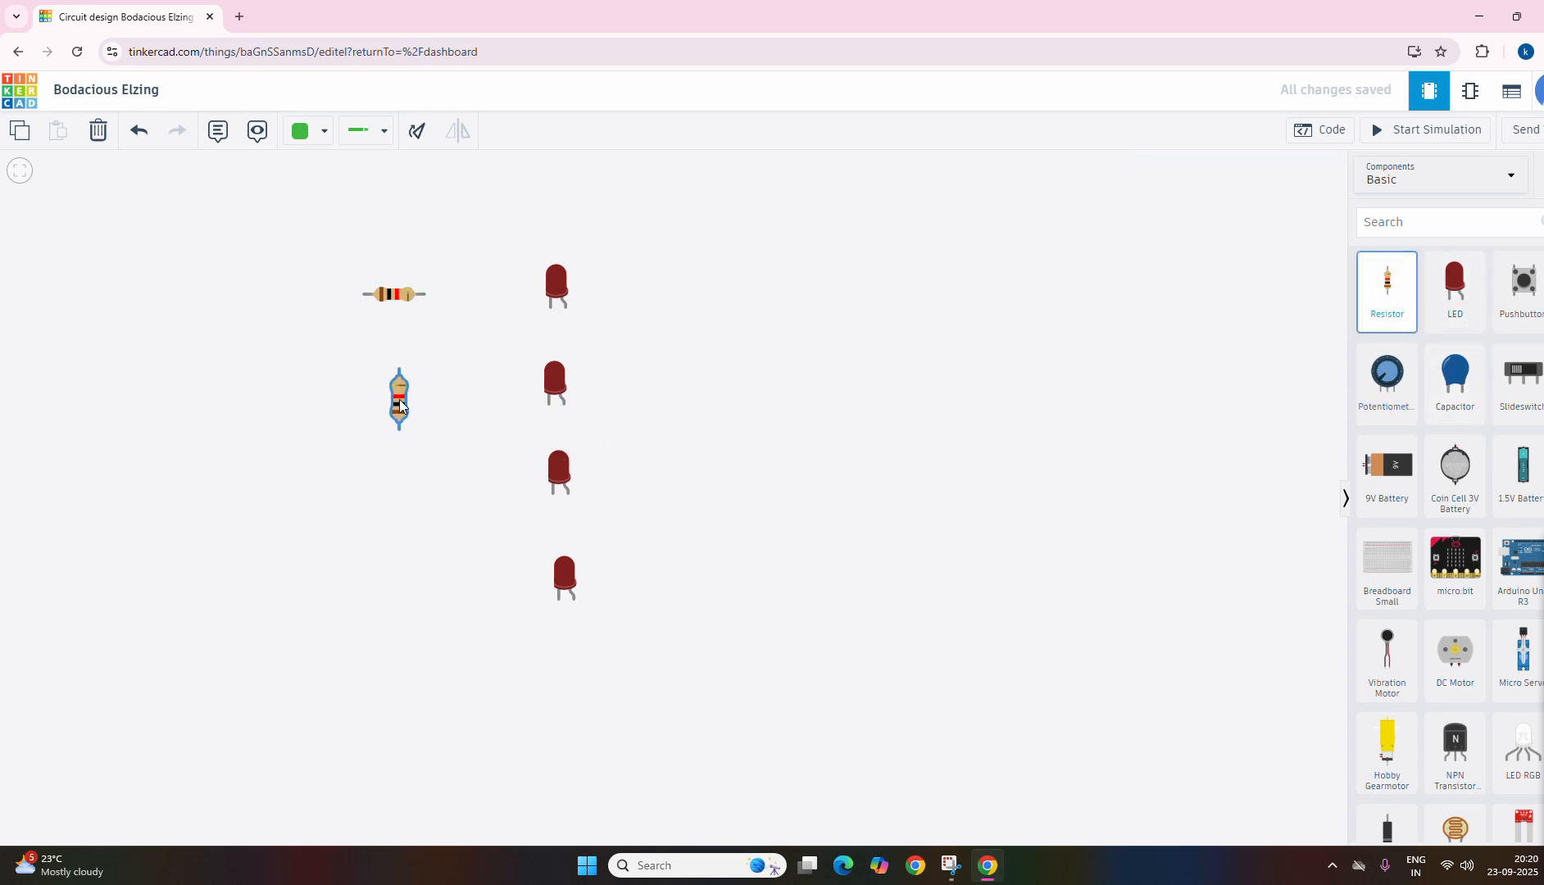
{"action": "left_click", "coordinate": [414, 139]}
{"action": "left_click", "coordinate": [414, 139]}
{"action": "left_click", "coordinate": [414, 139]}
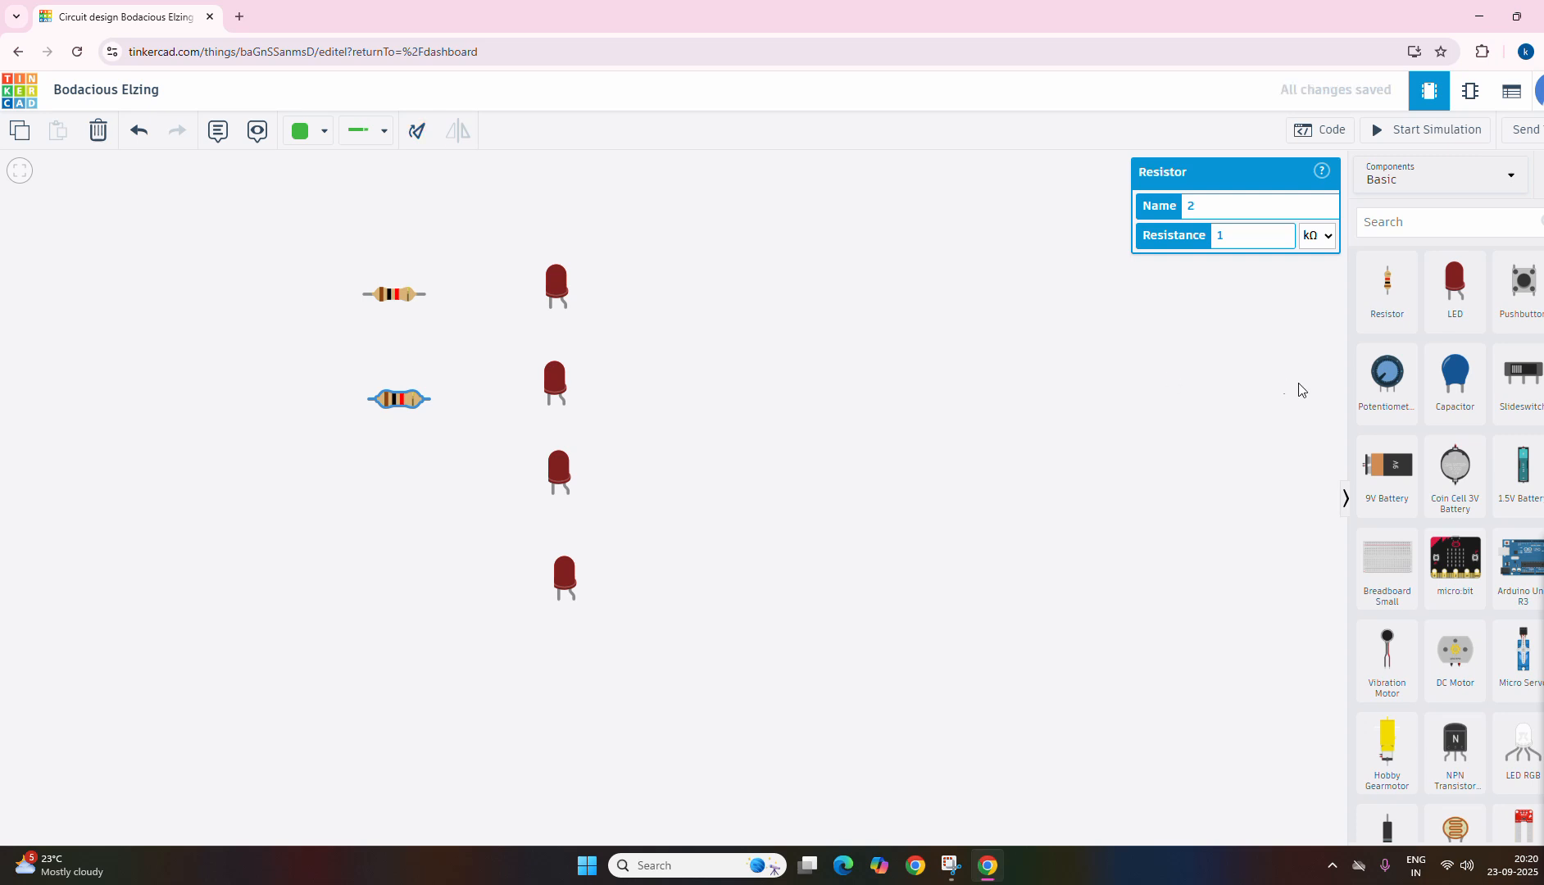
Step: Add two more resistors to the left of the lower two LEDs, each rotated to horizontal
{"action": "left_click_drag", "start_coordinate": [1416, 305], "coordinate": [406, 493]}
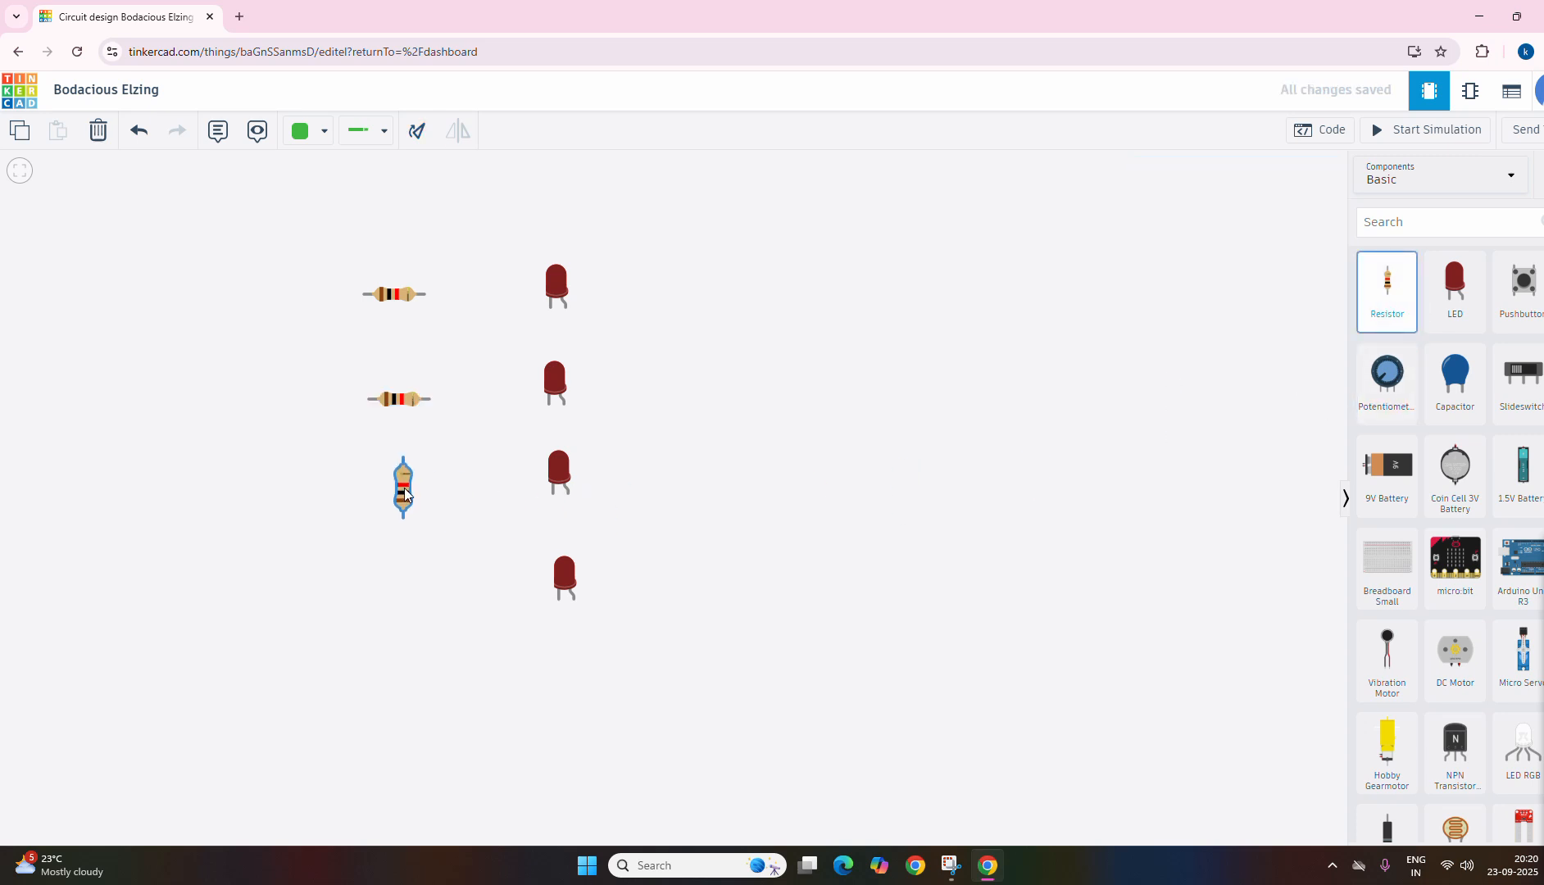
{"action": "left_click", "coordinate": [418, 136]}
{"action": "left_click", "coordinate": [418, 136]}
{"action": "left_click", "coordinate": [418, 138]}
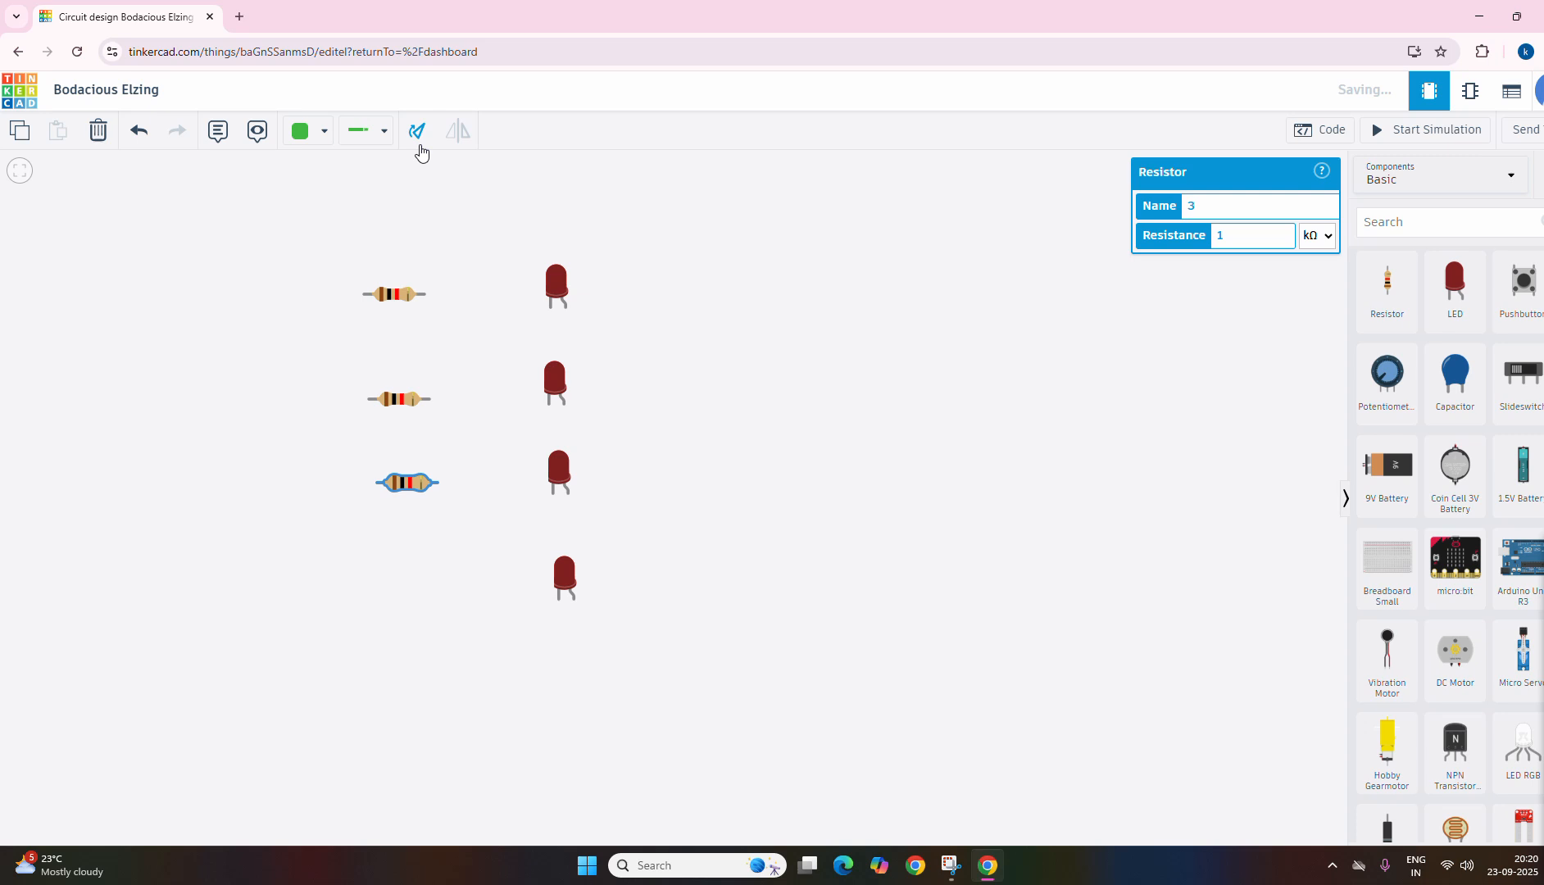
{"action": "left_click_drag", "start_coordinate": [1391, 300], "coordinate": [400, 587]}
{"action": "left_click", "coordinate": [418, 136]}
{"action": "left_click", "coordinate": [418, 137]}
{"action": "left_click", "coordinate": [418, 137]}
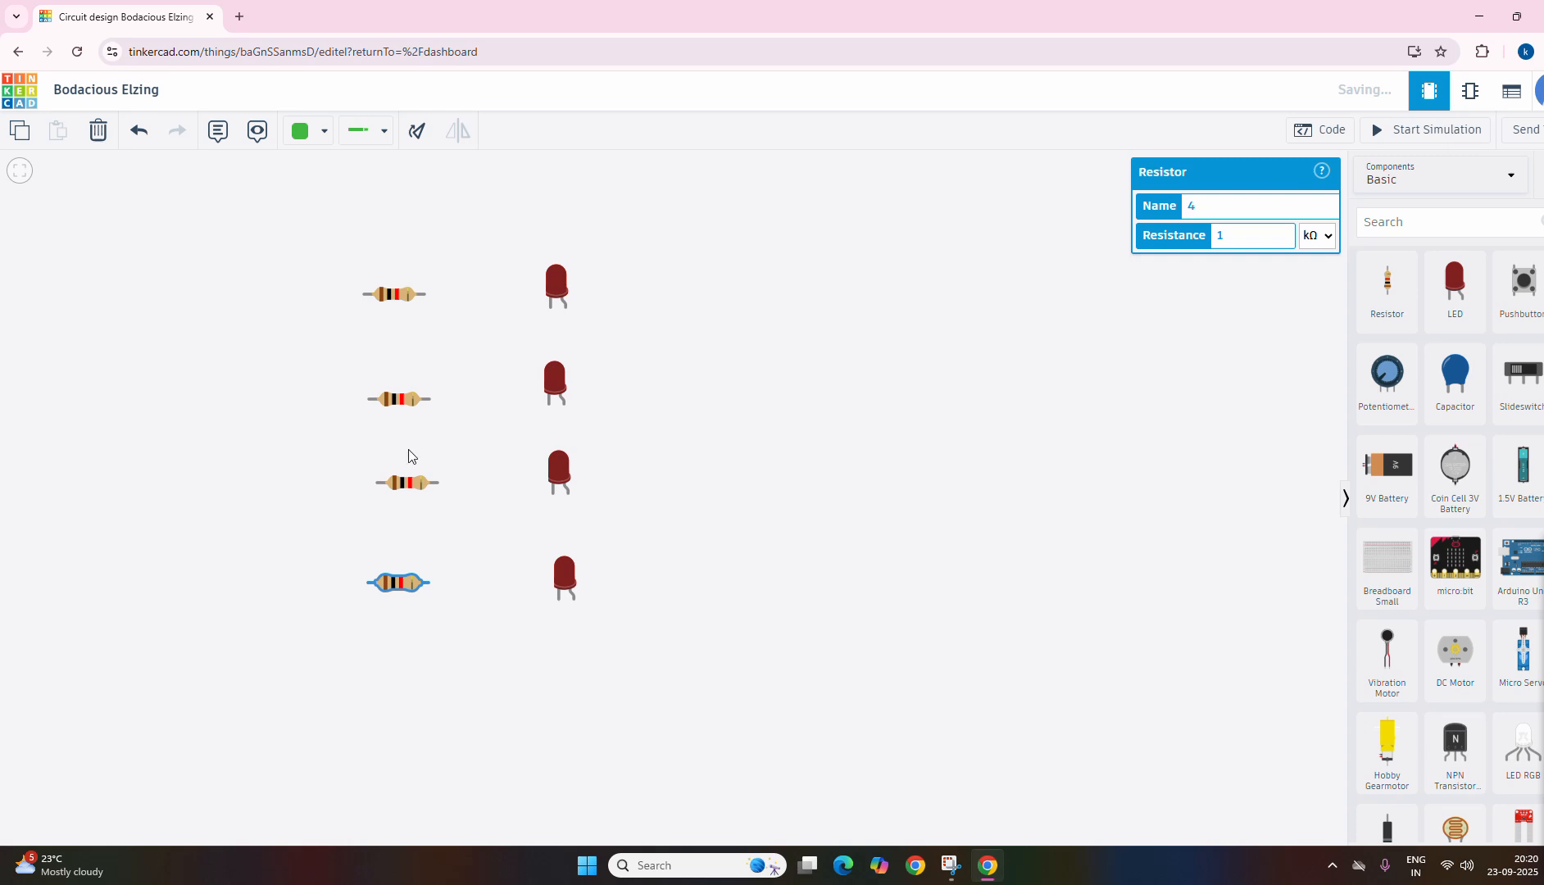
Step: Reposition the four resistors so each one lines up horizontally with its LED in a neat column
{"action": "left_click_drag", "start_coordinate": [402, 490], "coordinate": [372, 488]}
{"action": "mouse_move", "coordinate": [406, 392]}
{"action": "left_mouse_down"}
{"action": "mouse_move", "coordinate": [369, 377]}
{"action": "mouse_move", "coordinate": [379, 385]}
{"action": "left_mouse_up"}
{"action": "left_click_drag", "start_coordinate": [353, 484], "coordinate": [378, 470]}
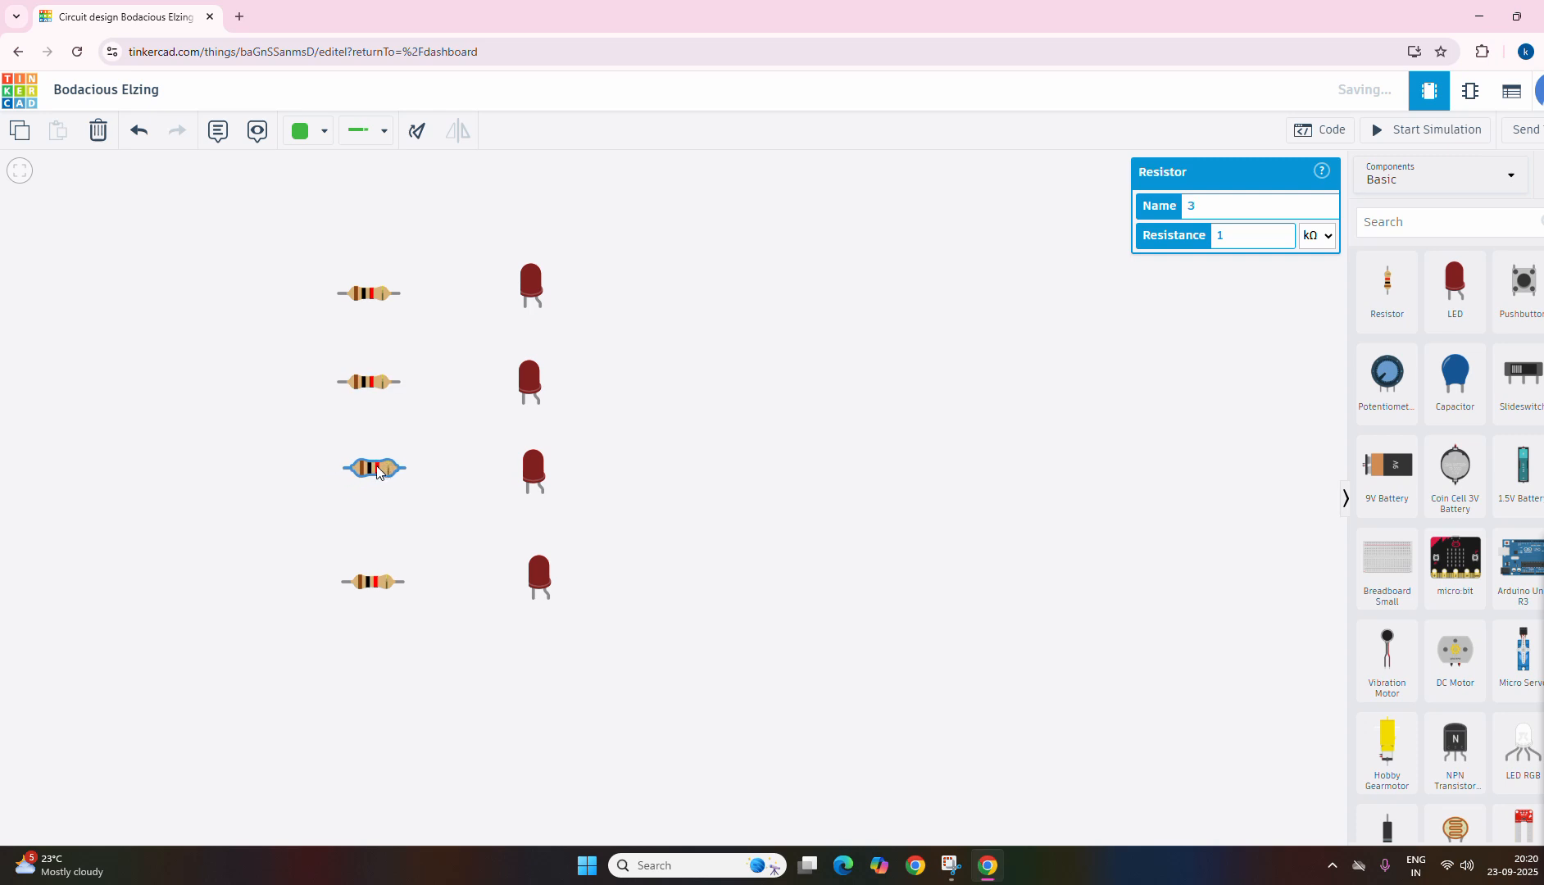
{"action": "left_click_drag", "start_coordinate": [378, 585], "coordinate": [400, 583]}
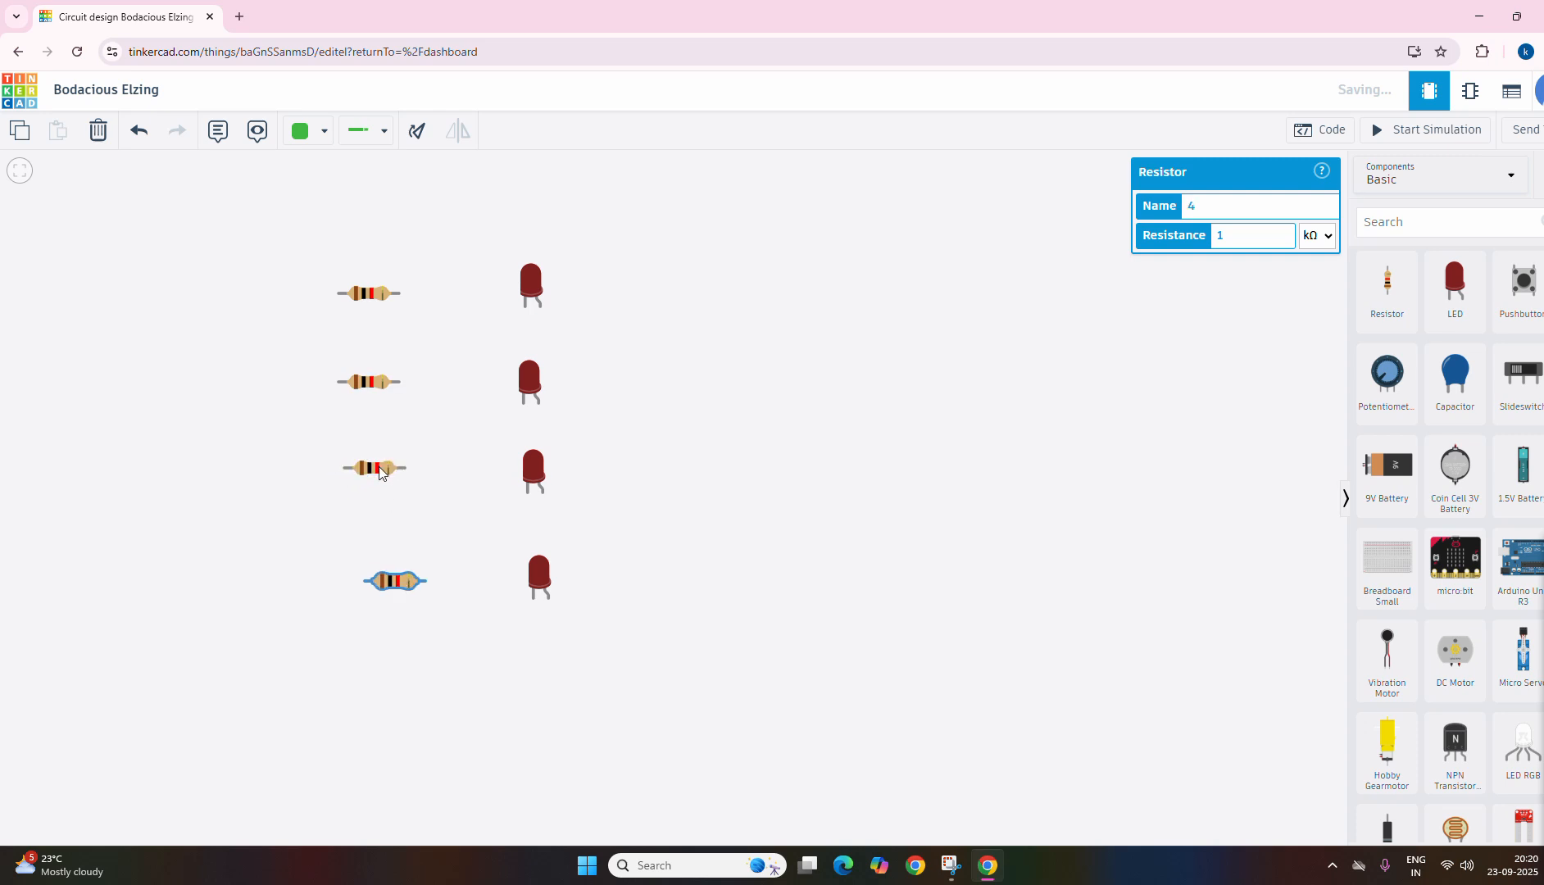
{"action": "key", "text": "ctrl+z"}
{"action": "left_click_drag", "start_coordinate": [377, 471], "coordinate": [376, 484]}
{"action": "left_click_drag", "start_coordinate": [368, 385], "coordinate": [369, 402]}
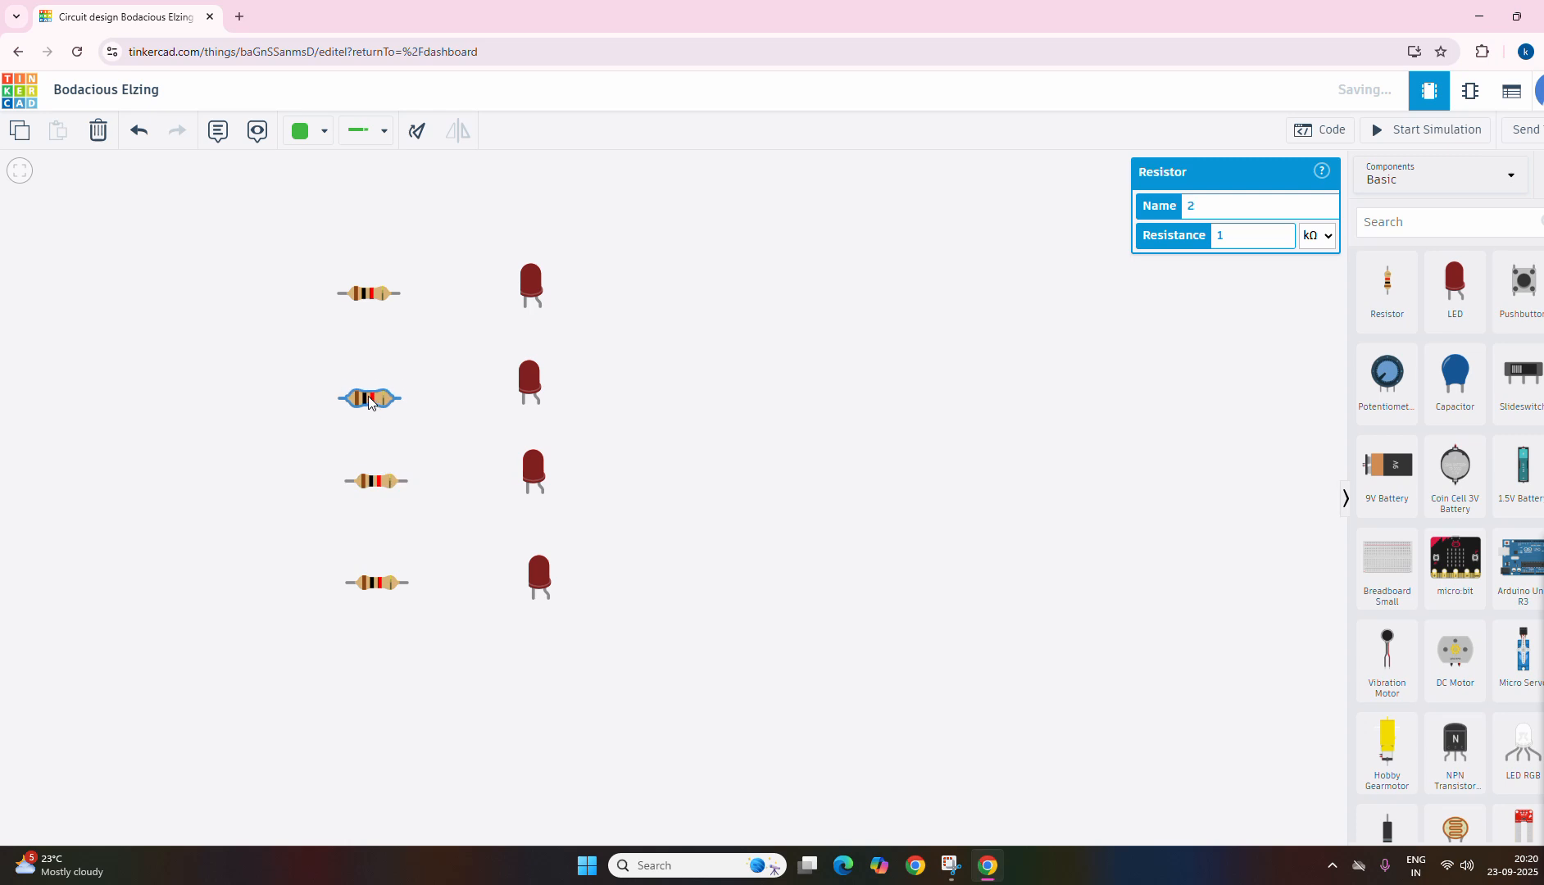
{"action": "left_click_drag", "start_coordinate": [371, 299], "coordinate": [360, 293]}
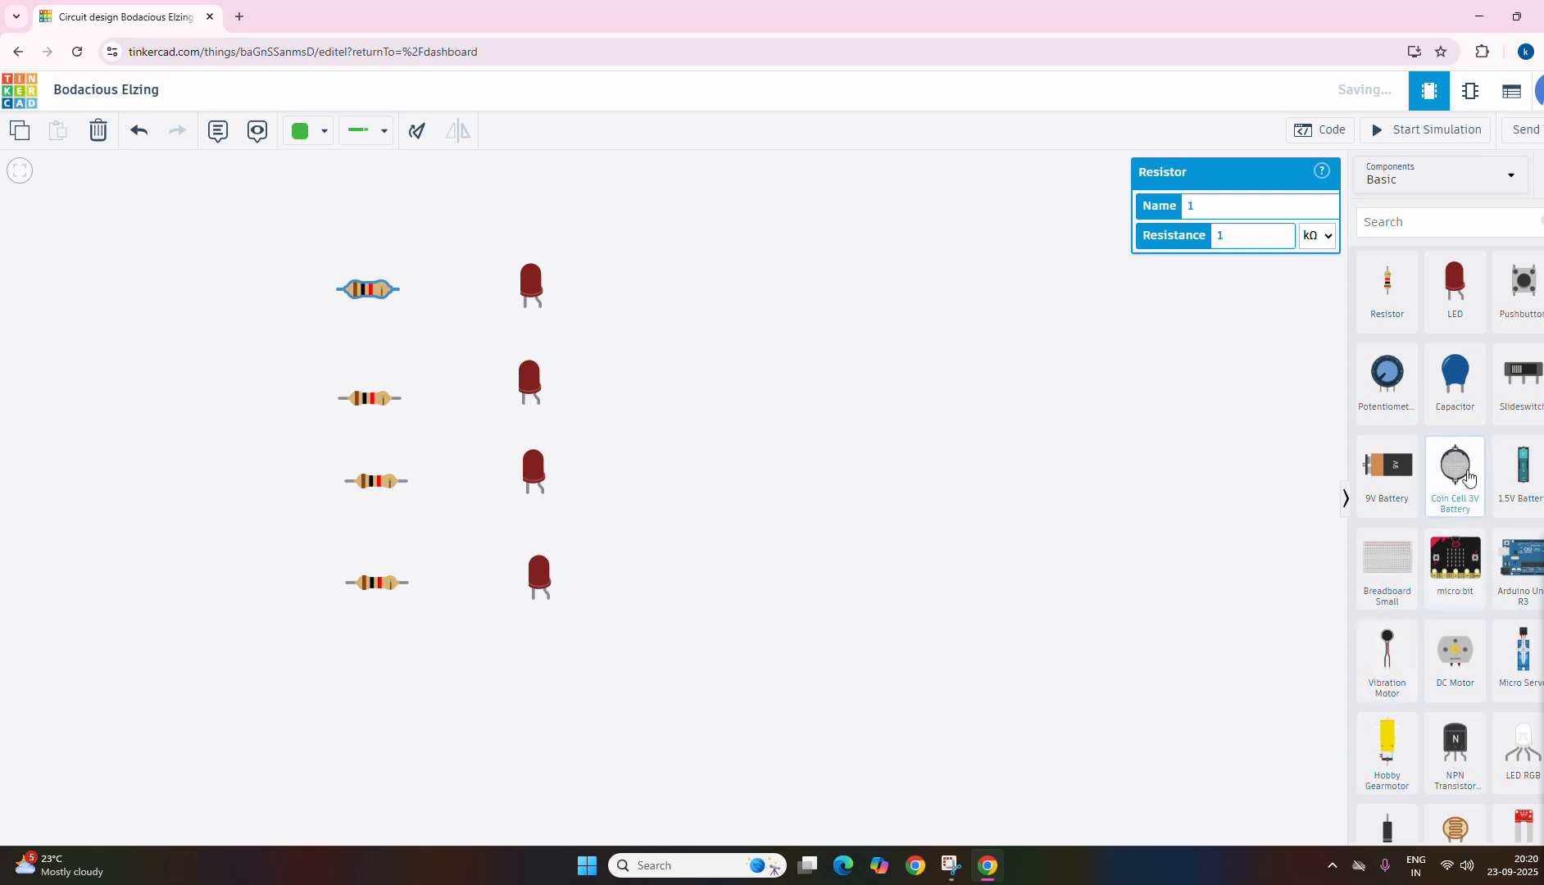
Step: Place a Coin Cell 3V Battery below the LED column and rotate it until its positive terminal faces right
{"action": "left_click_drag", "start_coordinate": [1461, 476], "coordinate": [545, 737]}
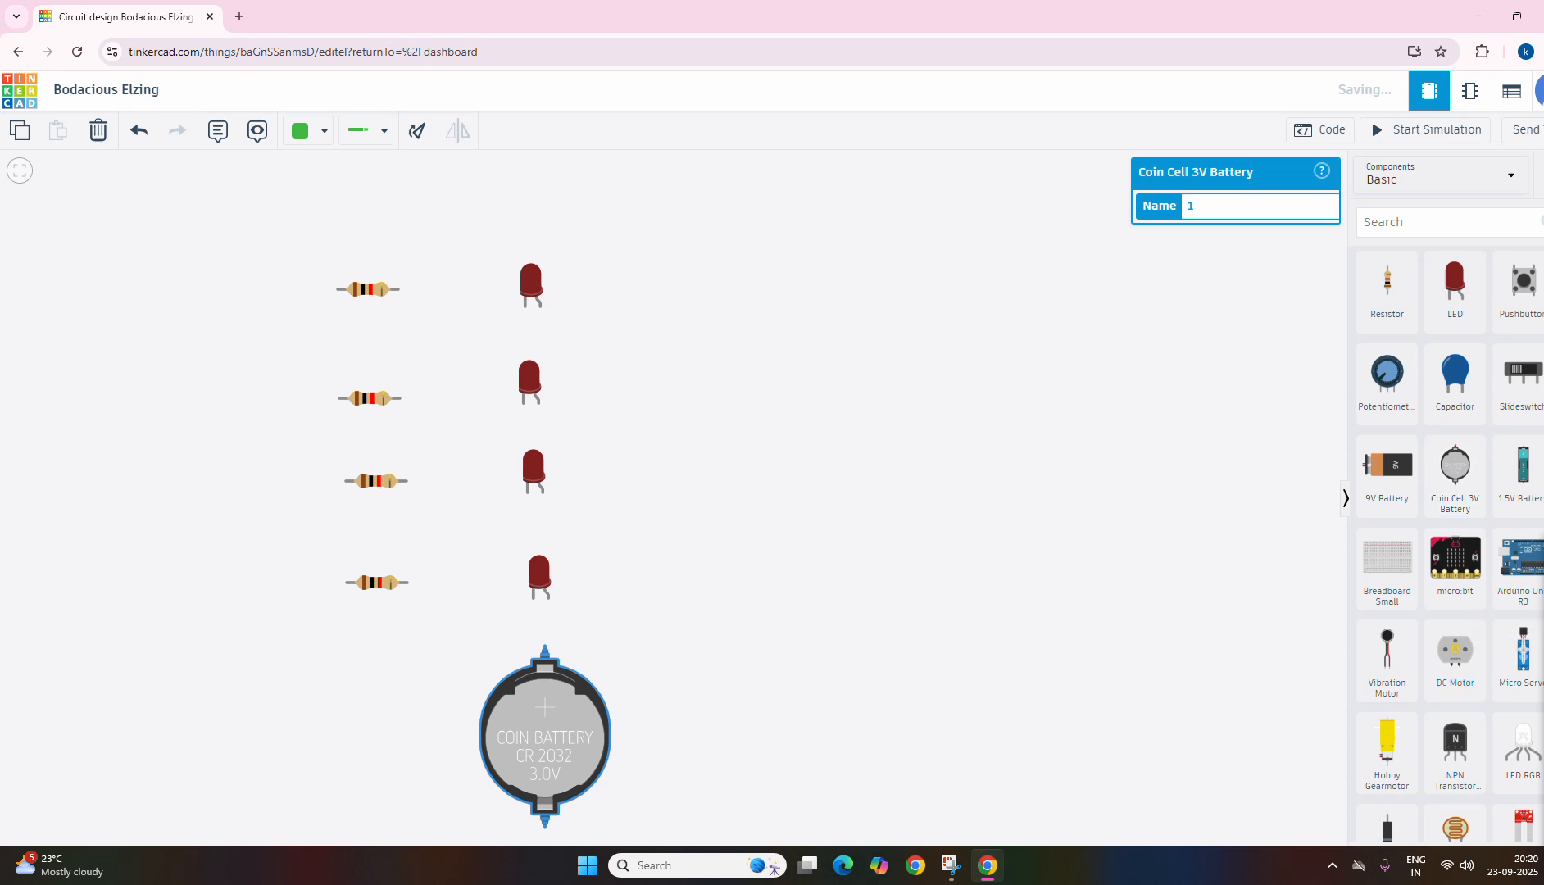
{"action": "left_click", "coordinate": [415, 137]}
{"action": "left_click", "coordinate": [416, 139]}
{"action": "left_click", "coordinate": [417, 141]}
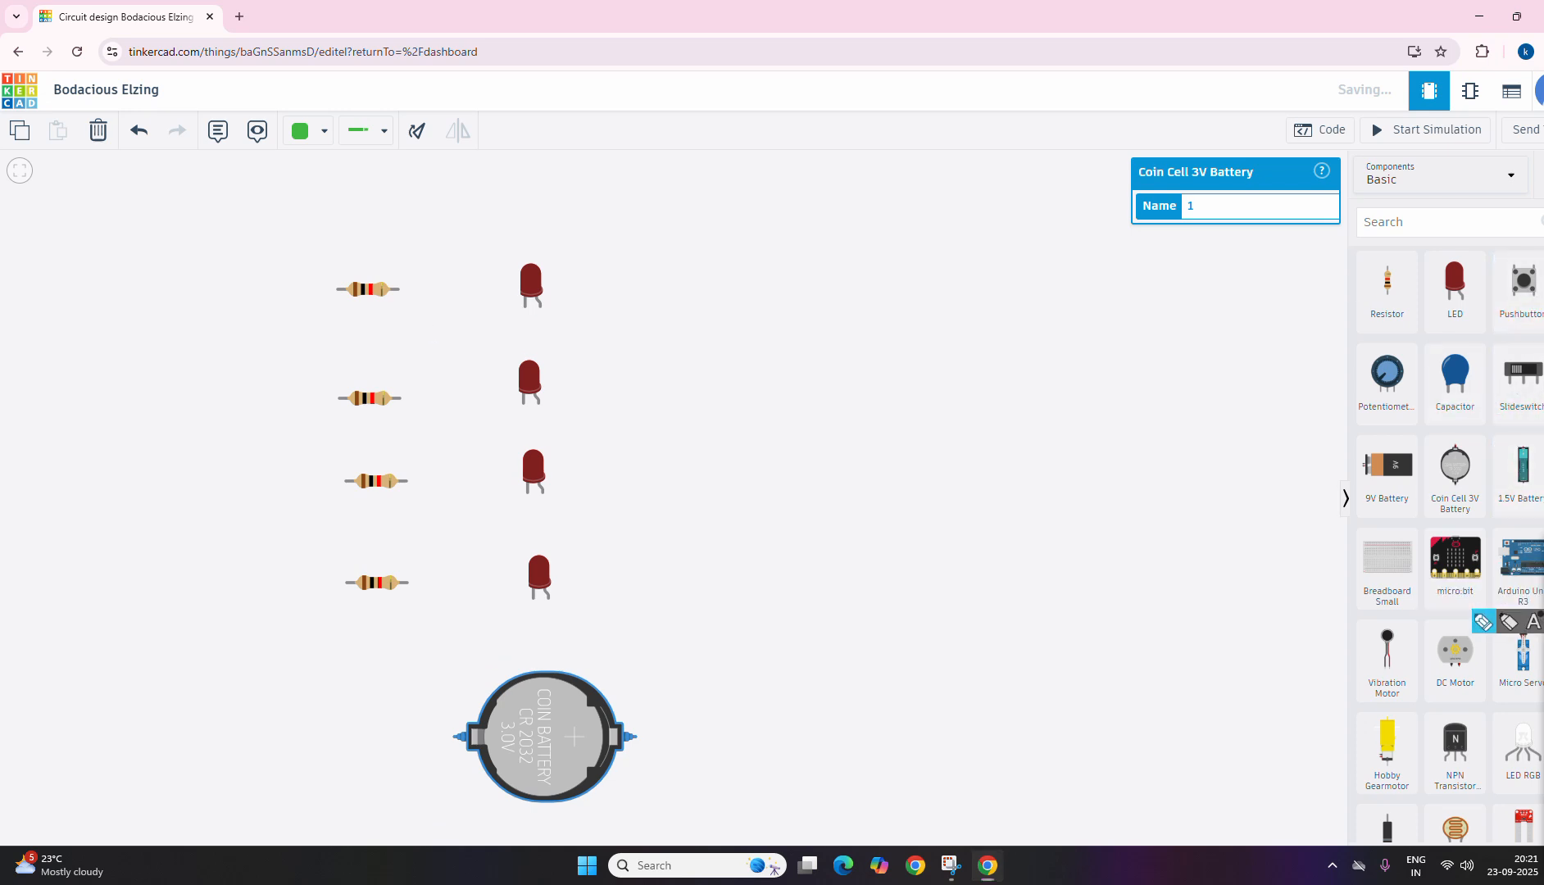
Step: Annotate the top resistor with R, the top LED with L and the coin cell with 3V using the on-screen pen
{"action": "mouse_move", "coordinate": [378, 268]}
{"action": "left_mouse_down"}
{"action": "mouse_move", "coordinate": [352, 317]}
{"action": "mouse_move", "coordinate": [426, 232]}
{"action": "mouse_move", "coordinate": [458, 217]}
{"action": "mouse_move", "coordinate": [481, 230]}
{"action": "left_mouse_up"}
{"action": "mouse_move", "coordinate": [566, 258]}
{"action": "left_mouse_down"}
{"action": "mouse_move", "coordinate": [535, 259]}
{"action": "mouse_move", "coordinate": [571, 300]}
{"action": "mouse_move", "coordinate": [571, 256]}
{"action": "mouse_move", "coordinate": [598, 270]}
{"action": "mouse_move", "coordinate": [691, 259]}
{"action": "left_mouse_up"}
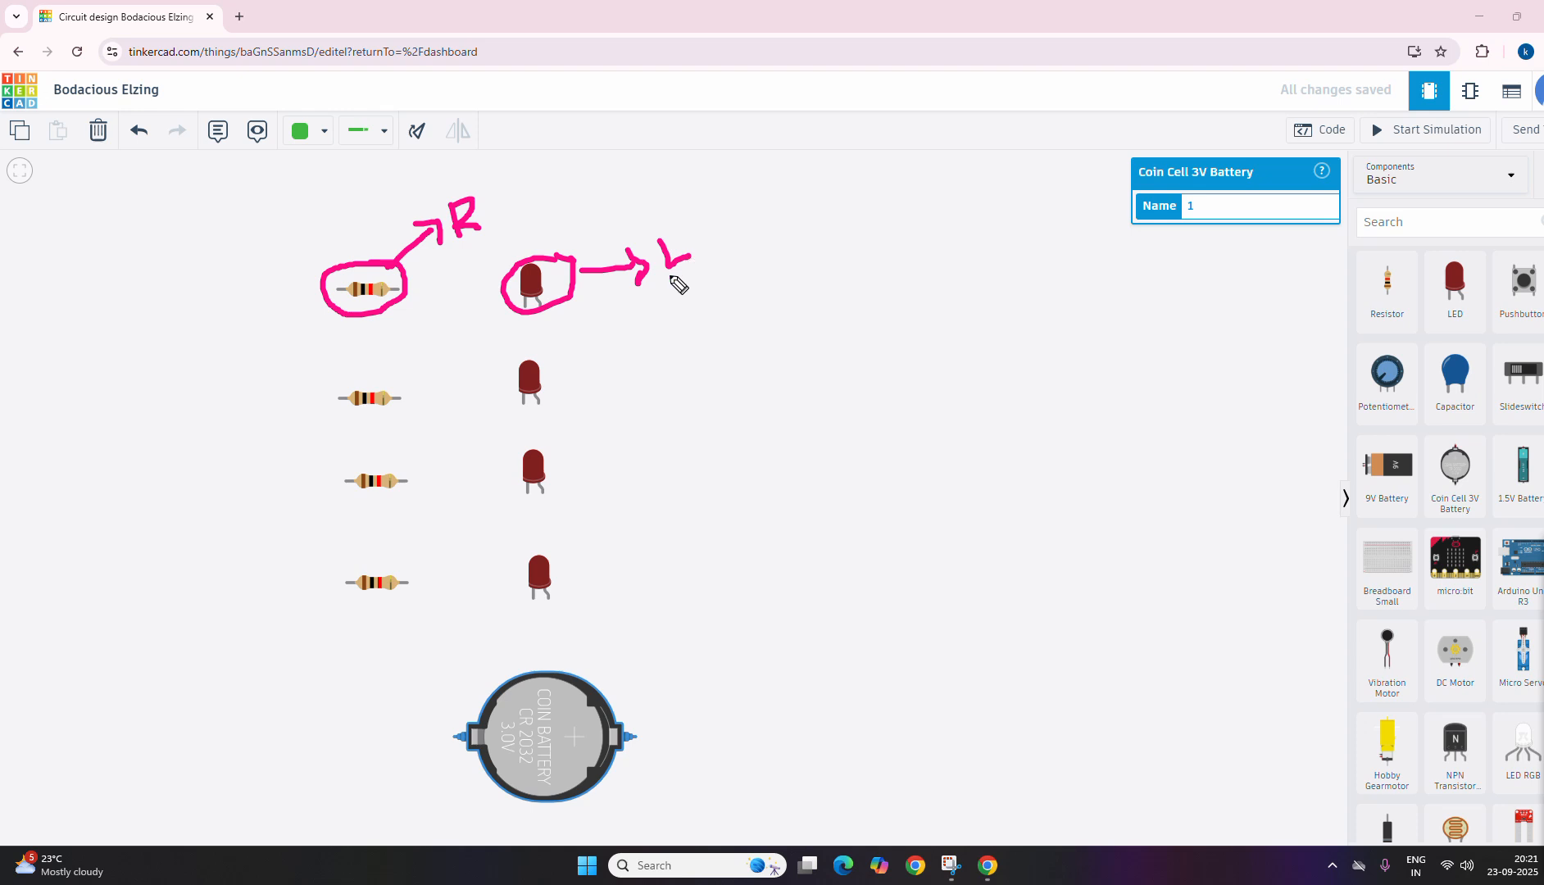
{"action": "mouse_move", "coordinate": [602, 703]}
{"action": "left_mouse_down"}
{"action": "mouse_move", "coordinate": [679, 661]}
{"action": "mouse_move", "coordinate": [667, 678]}
{"action": "left_mouse_up"}
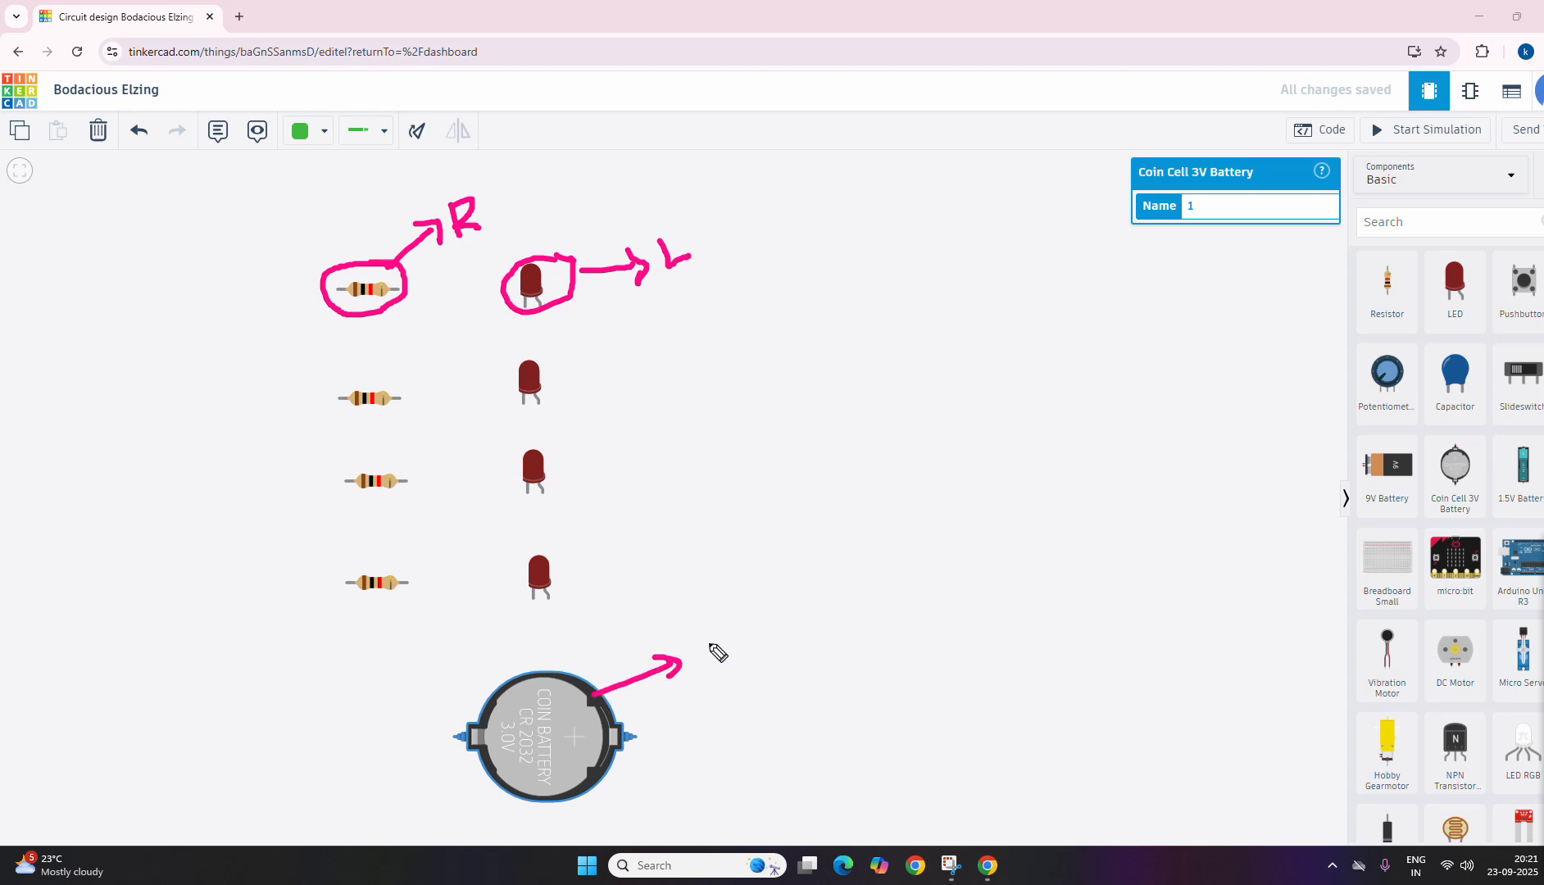
{"action": "mouse_move", "coordinate": [740, 660]}
{"action": "left_mouse_down"}
{"action": "mouse_move", "coordinate": [762, 696]}
{"action": "mouse_move", "coordinate": [817, 648]}
{"action": "left_mouse_up"}
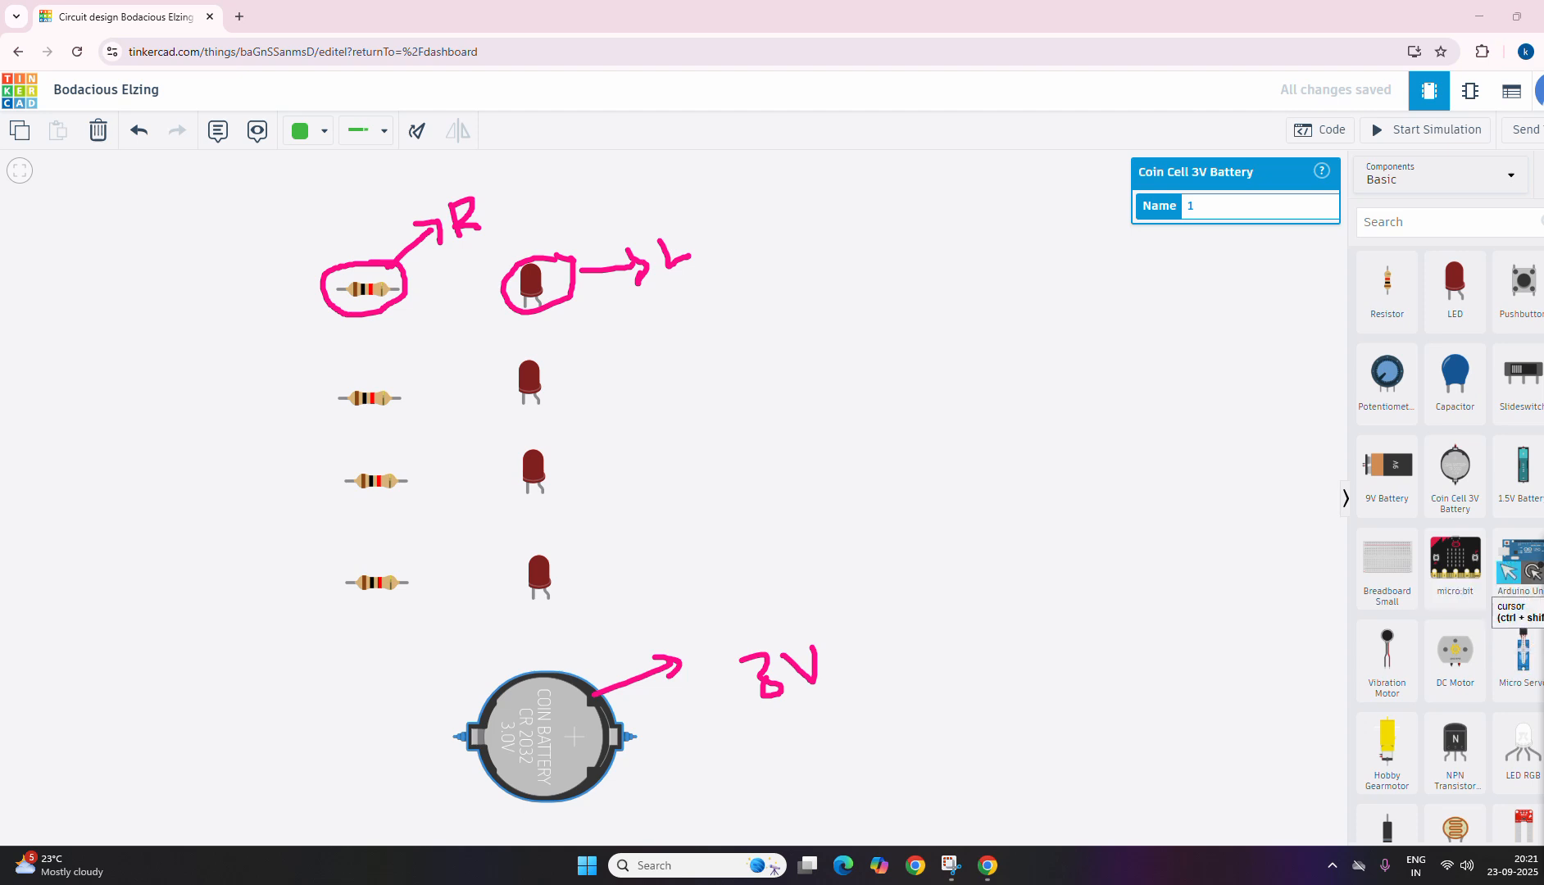
Step: Circle the Multimeter component, clear the pen annotations, and place a multimeter above and to the left of the top resistor
{"action": "scroll", "coordinate": [1423, 640], "scroll_direction": "down", "scroll_amount": 2}
{"action": "scroll", "coordinate": [1424, 640], "scroll_direction": "down", "scroll_amount": 1}
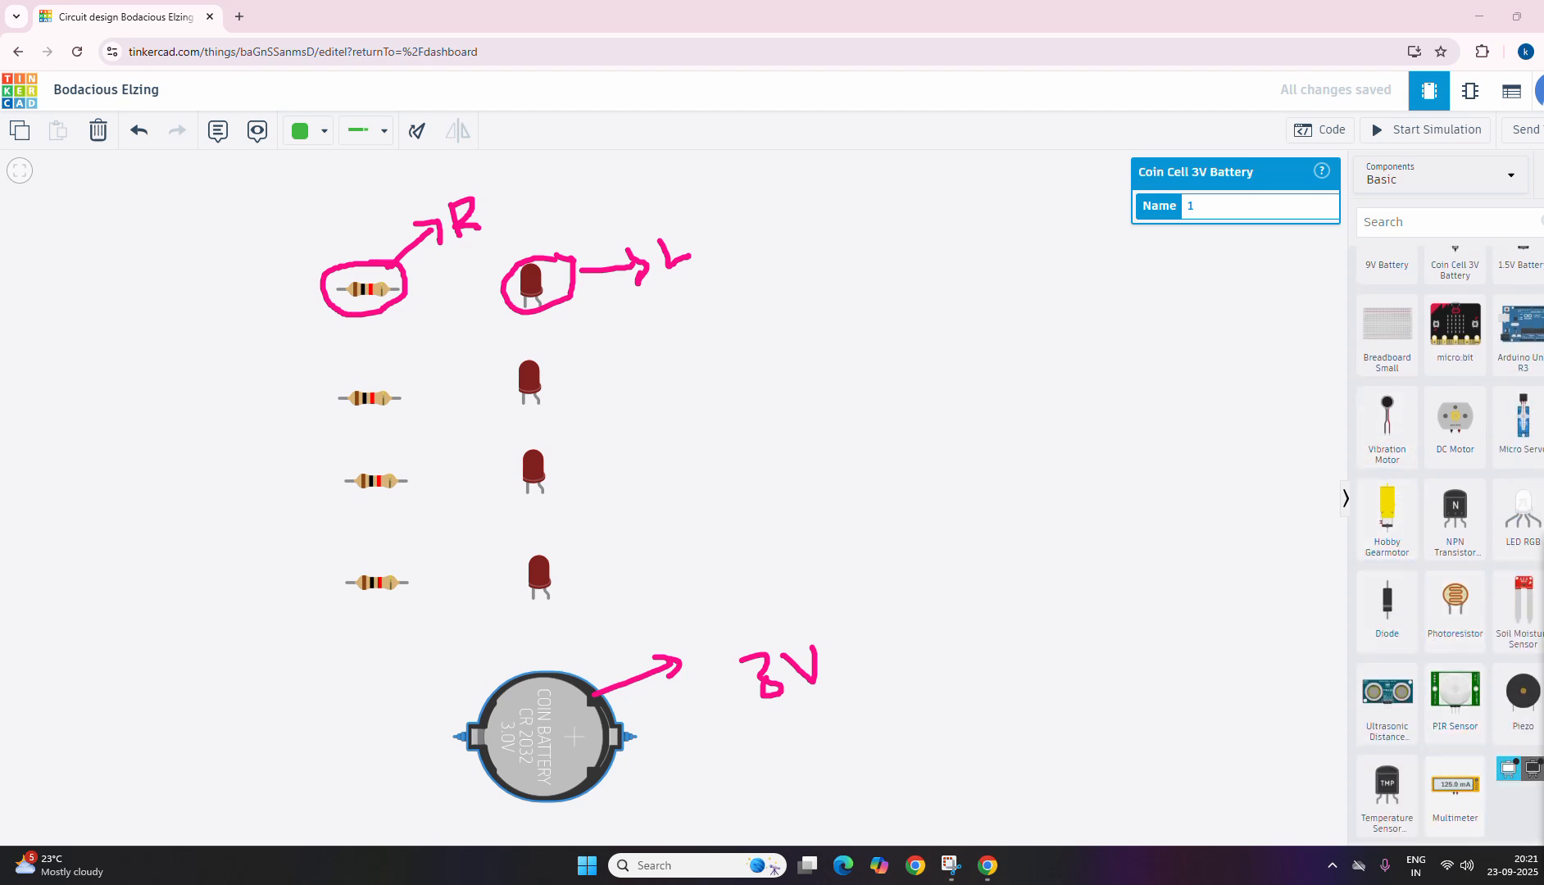
{"action": "mouse_move", "coordinate": [1485, 757]}
{"action": "left_mouse_down"}
{"action": "mouse_move", "coordinate": [1431, 775]}
{"action": "mouse_move", "coordinate": [1451, 832]}
{"action": "mouse_move", "coordinate": [1489, 759]}
{"action": "left_mouse_up"}
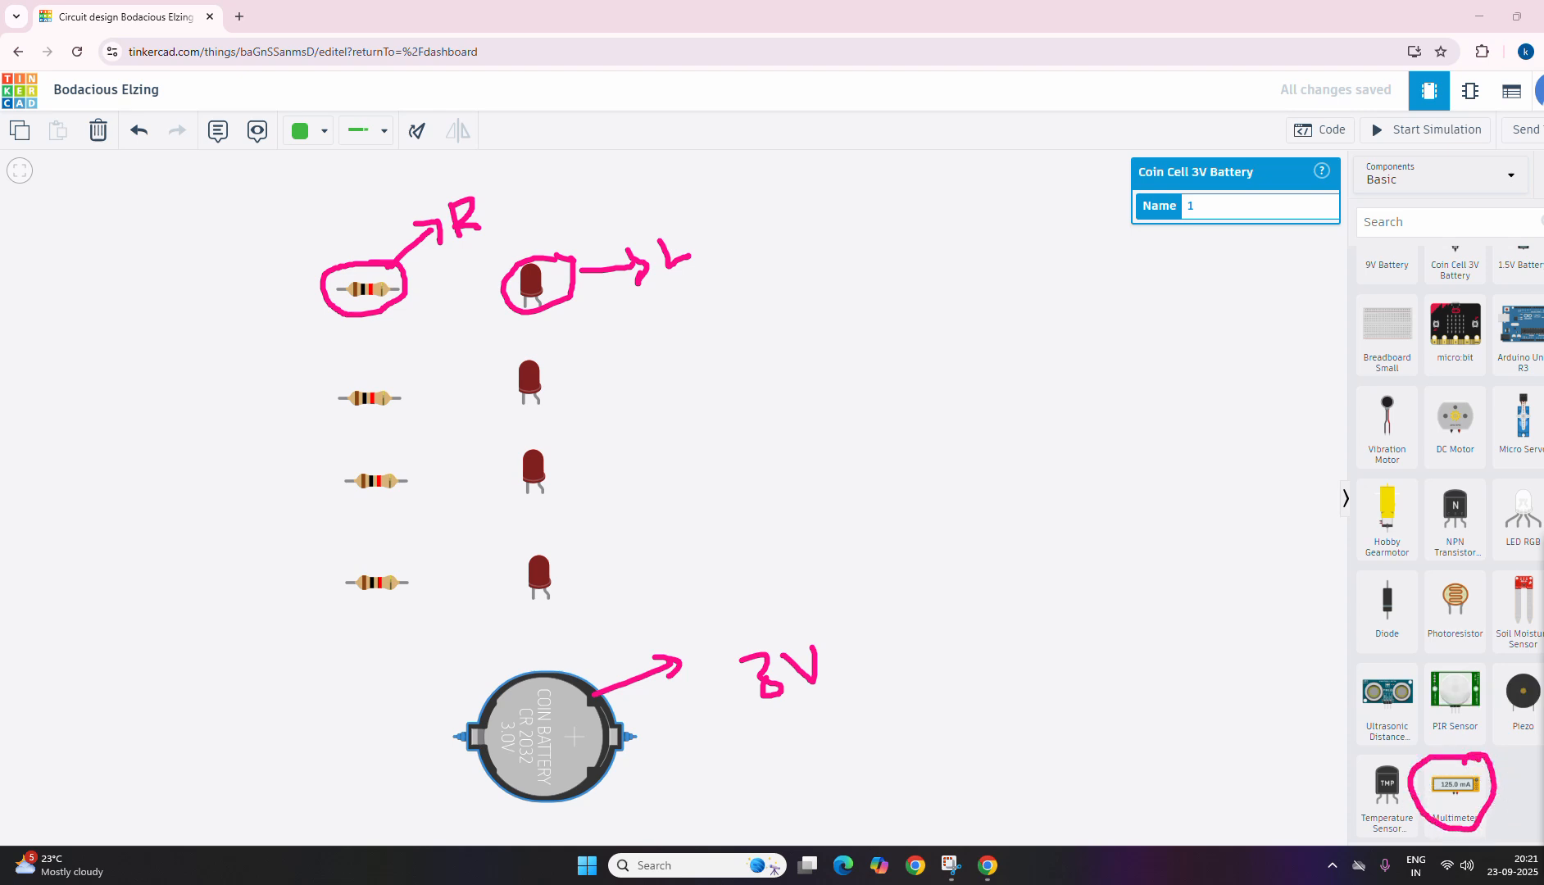
{"action": "left_click", "coordinate": [1543, 715]}
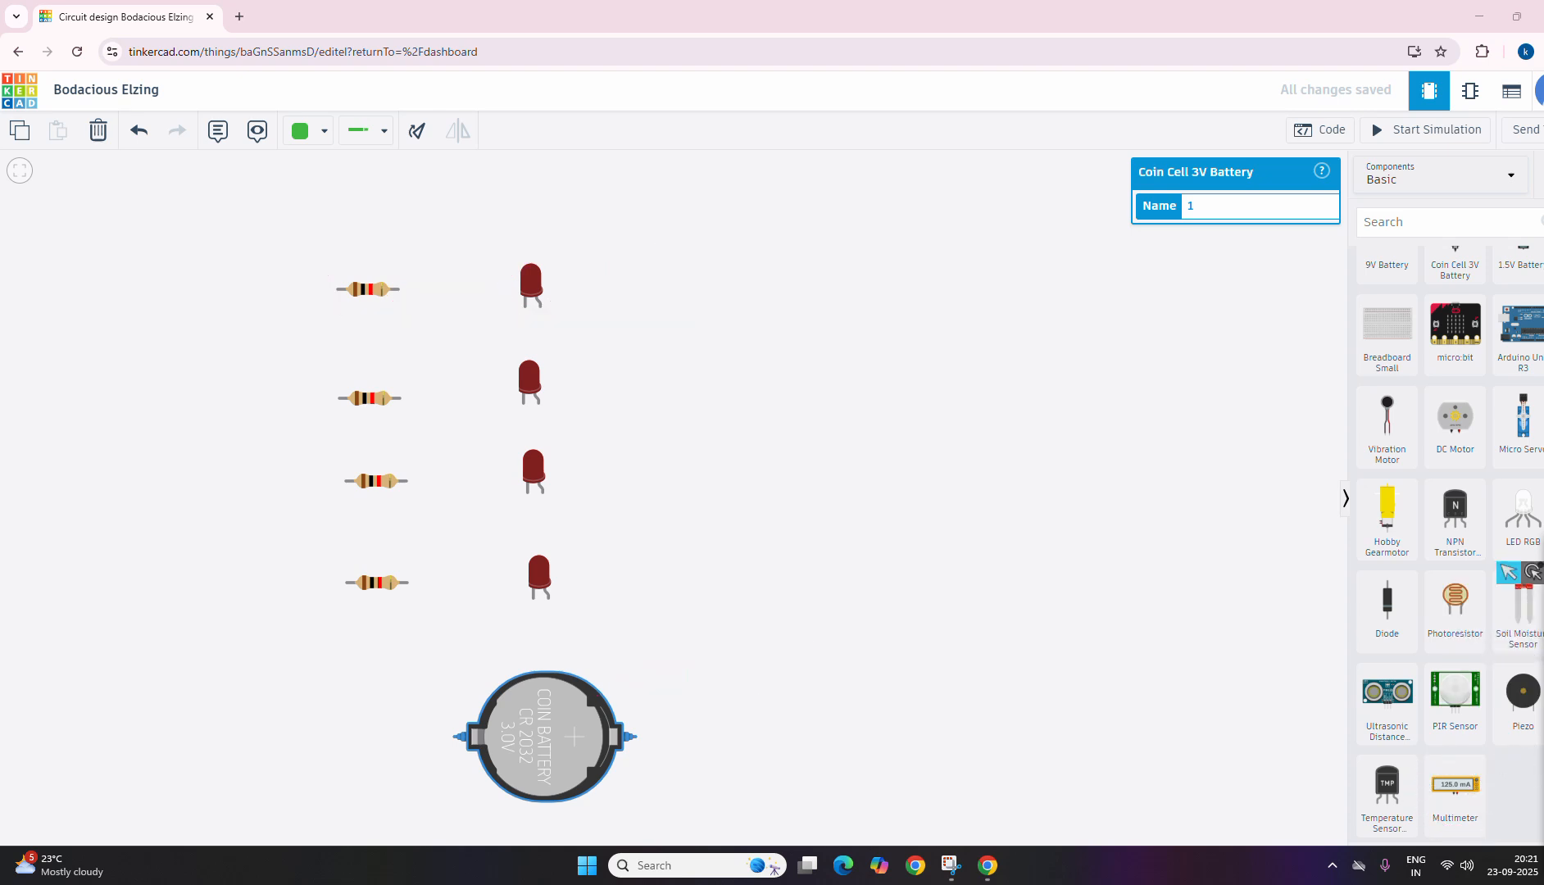
{"action": "left_click_drag", "start_coordinate": [1456, 791], "coordinate": [174, 282]}
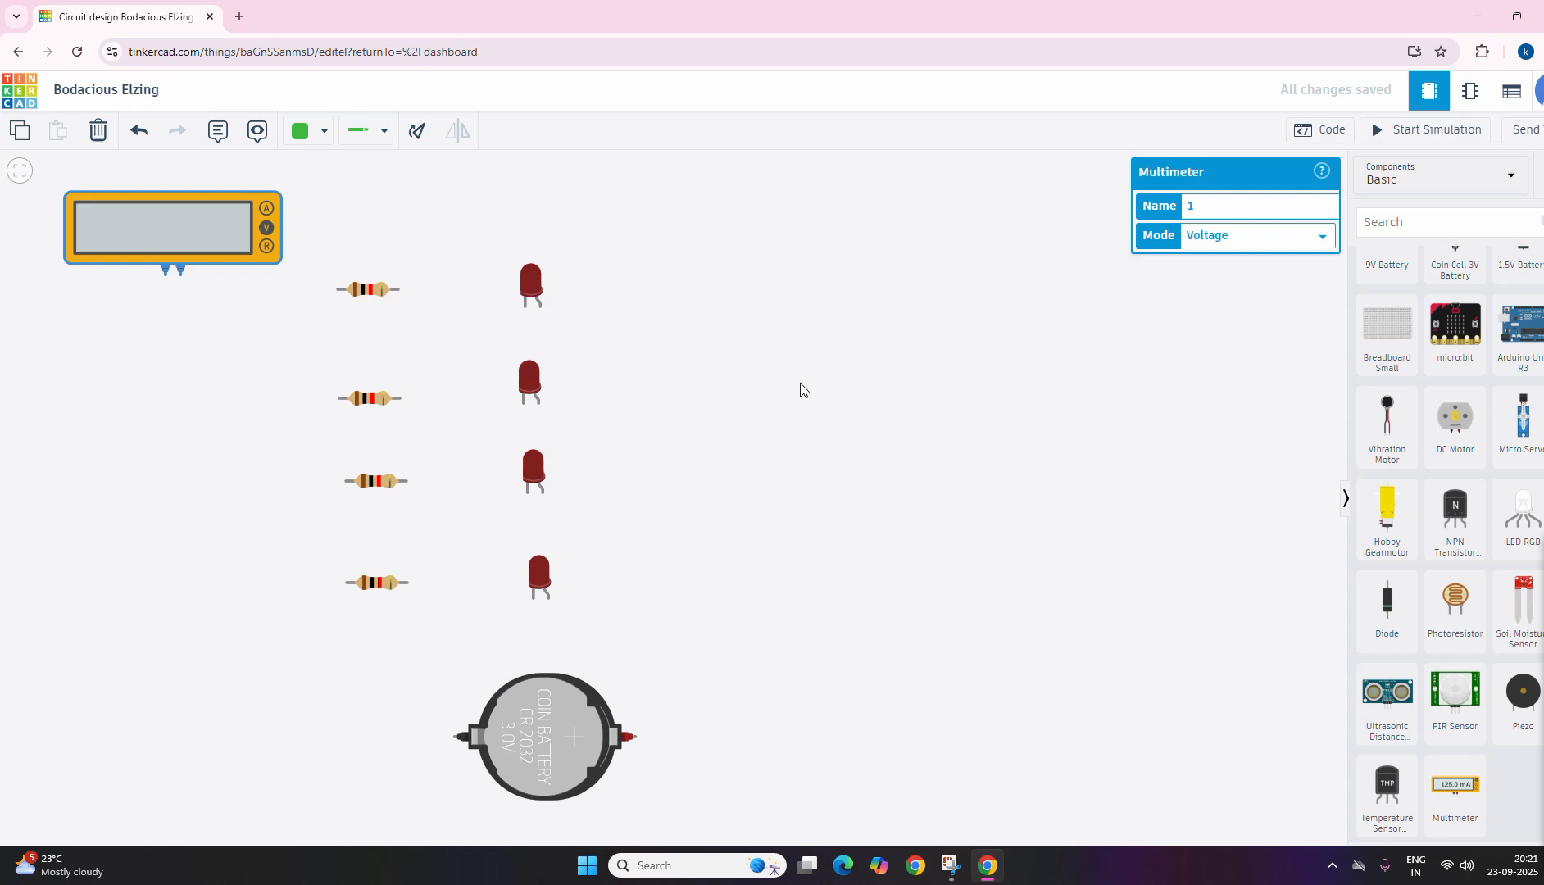
Step: Set the wire type to Normal and wire the multimeter's positive terminal to Terminal 1 of the top resistor with one bend
{"action": "left_click", "coordinate": [363, 136]}
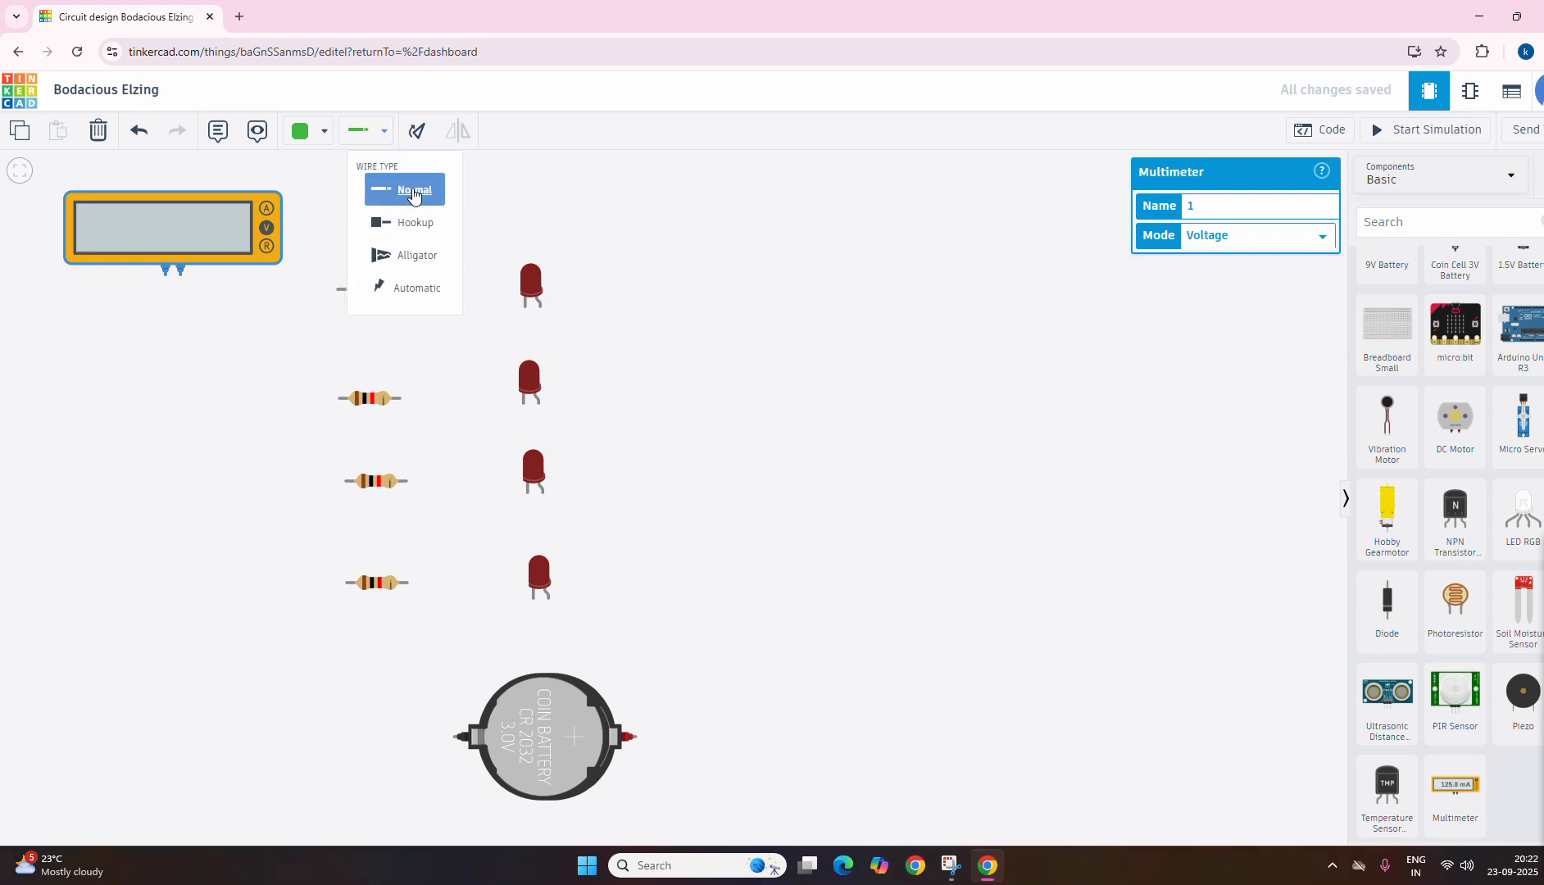
{"action": "left_click", "coordinate": [412, 192]}
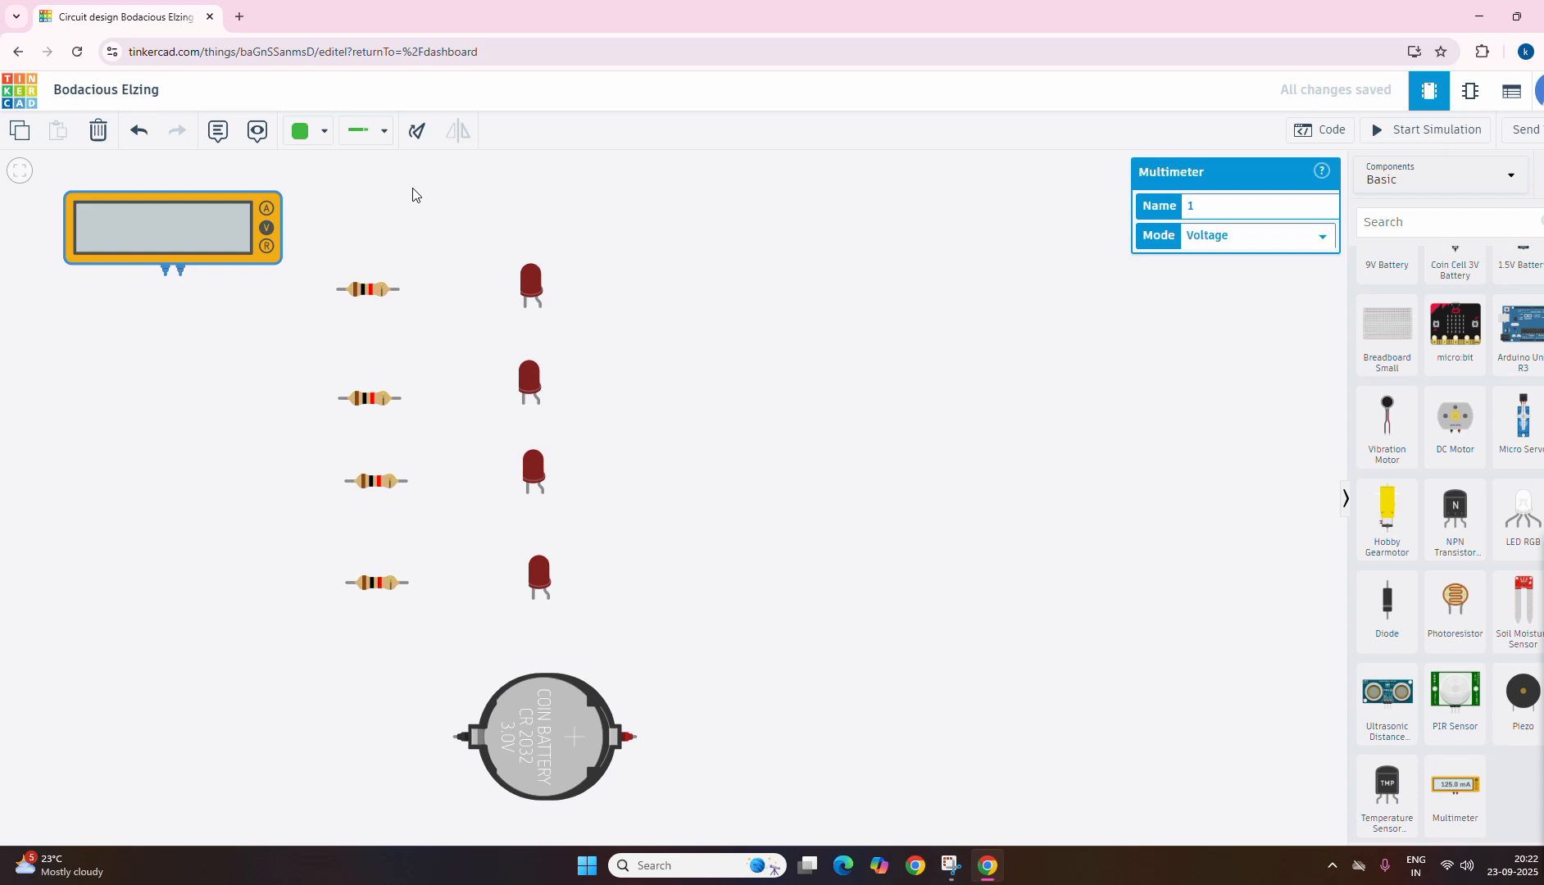
{"action": "left_click", "coordinate": [185, 281]}
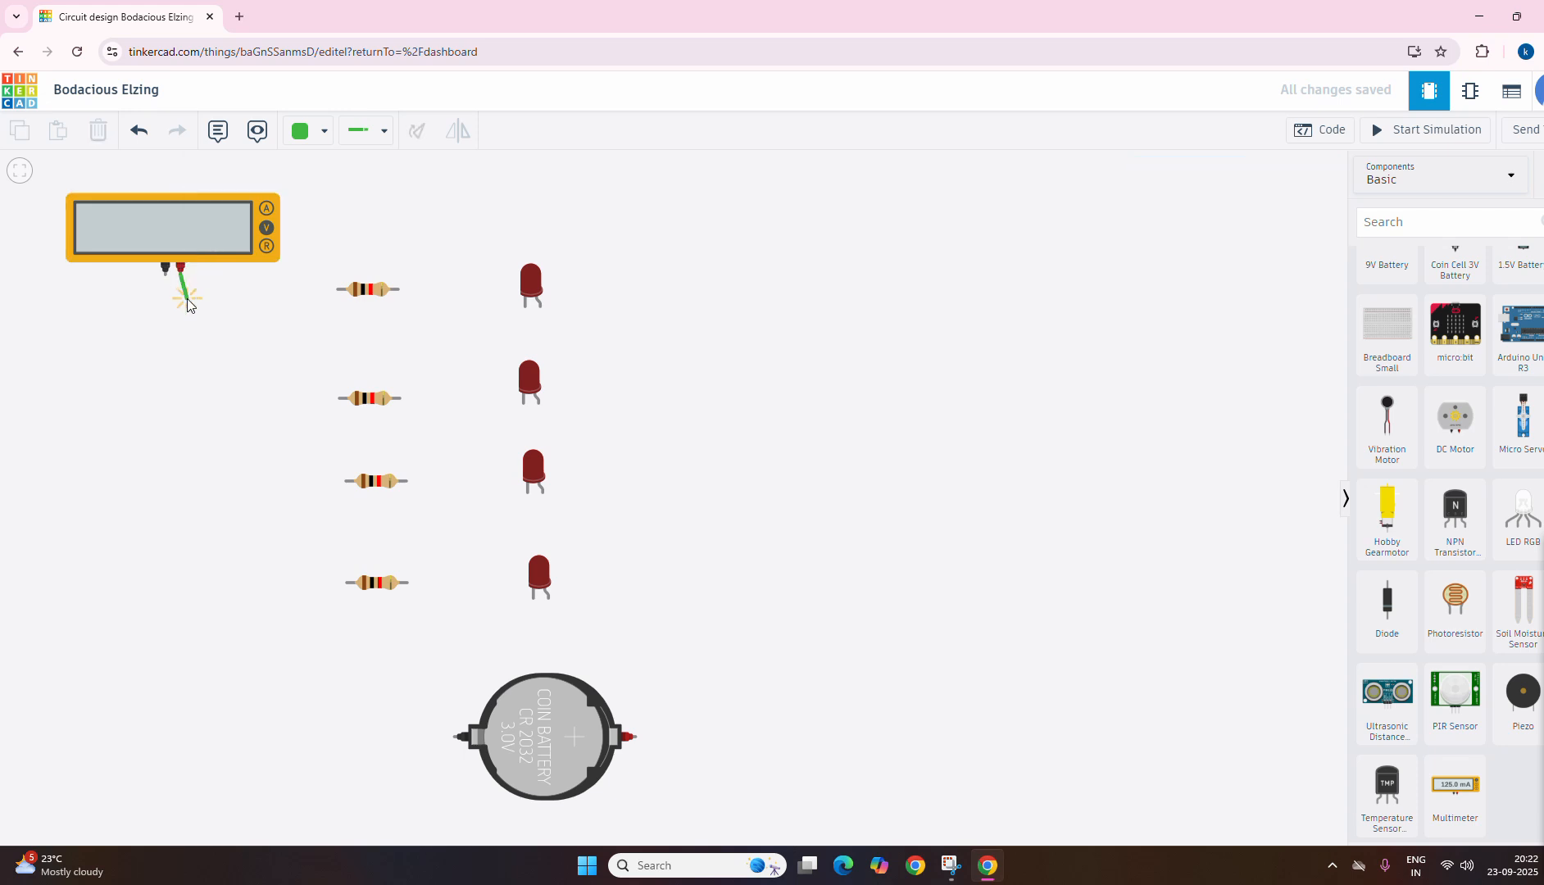
{"action": "left_click", "coordinate": [180, 300]}
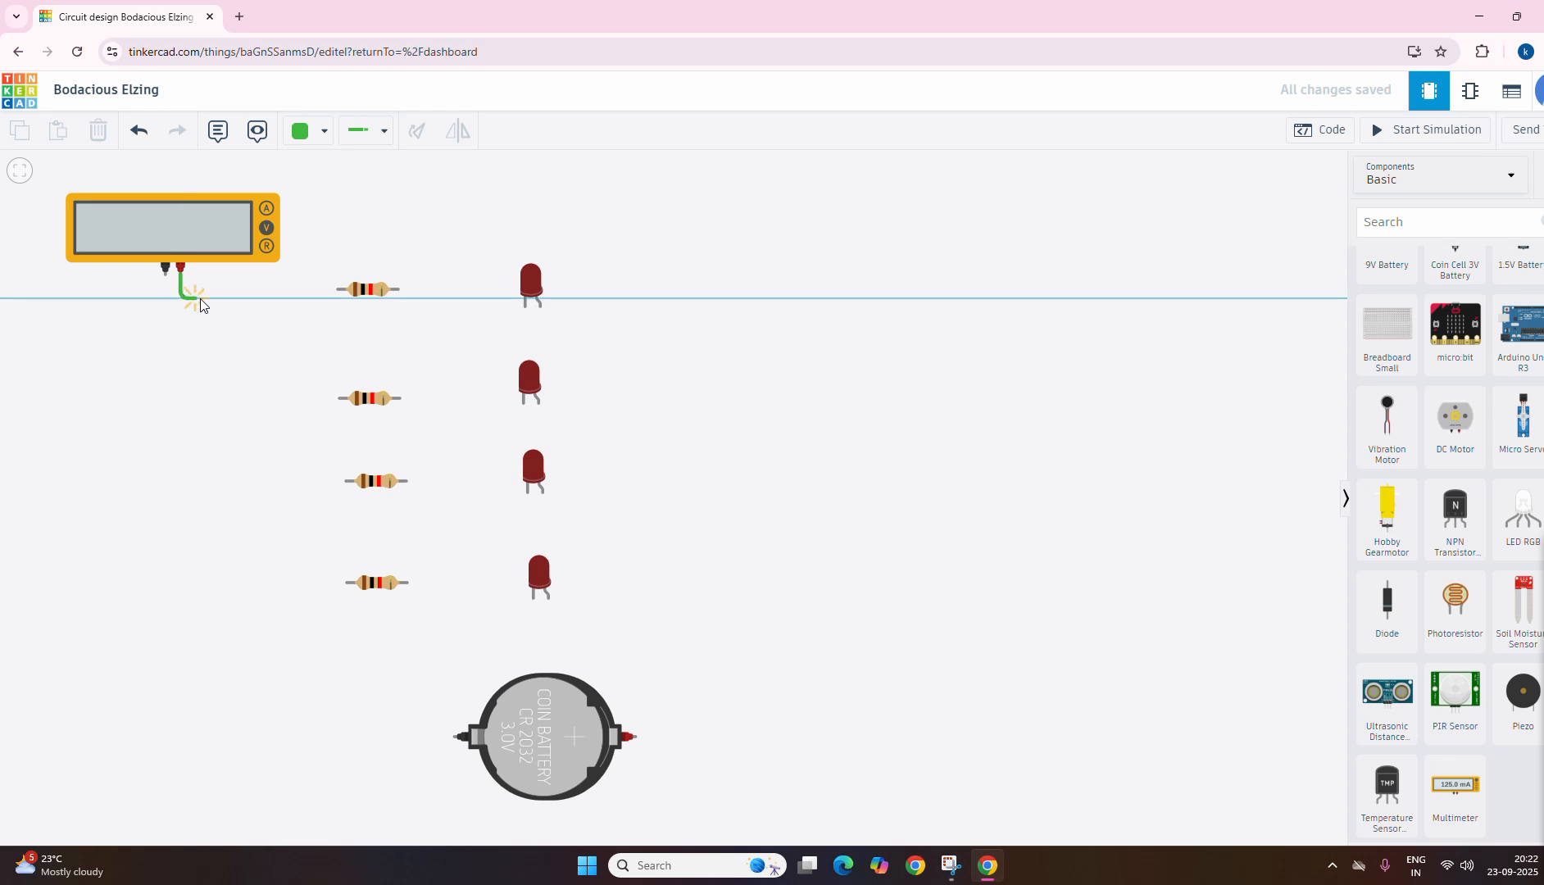
{"action": "left_click", "coordinate": [336, 292]}
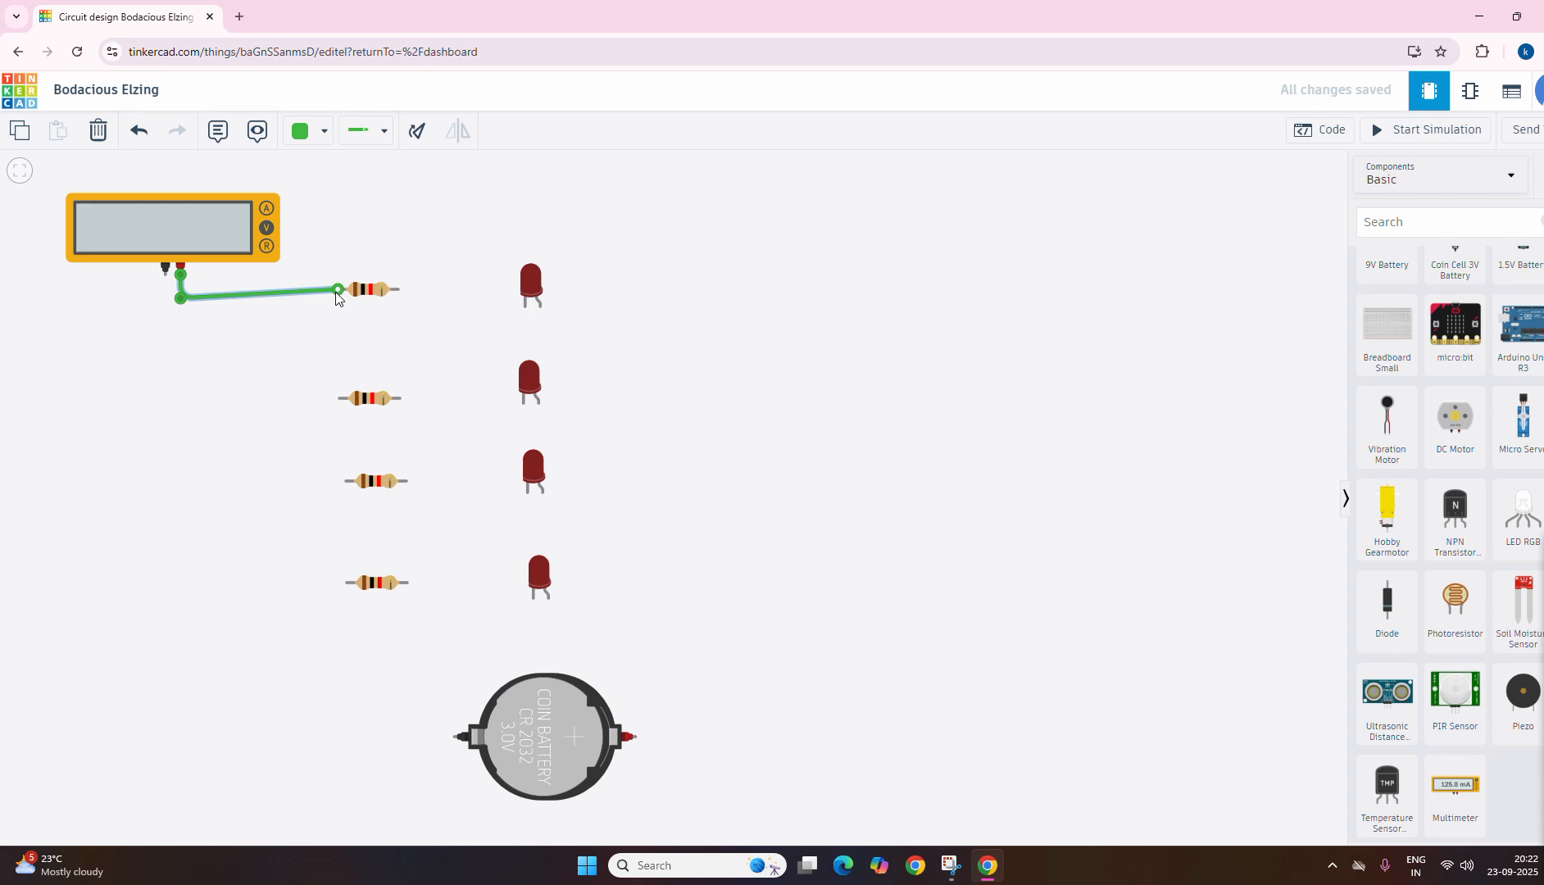
Step: Wire the multimeter's negative terminal down and across to the coin cell's negative terminal with one corner
{"action": "left_click", "coordinate": [164, 273]}
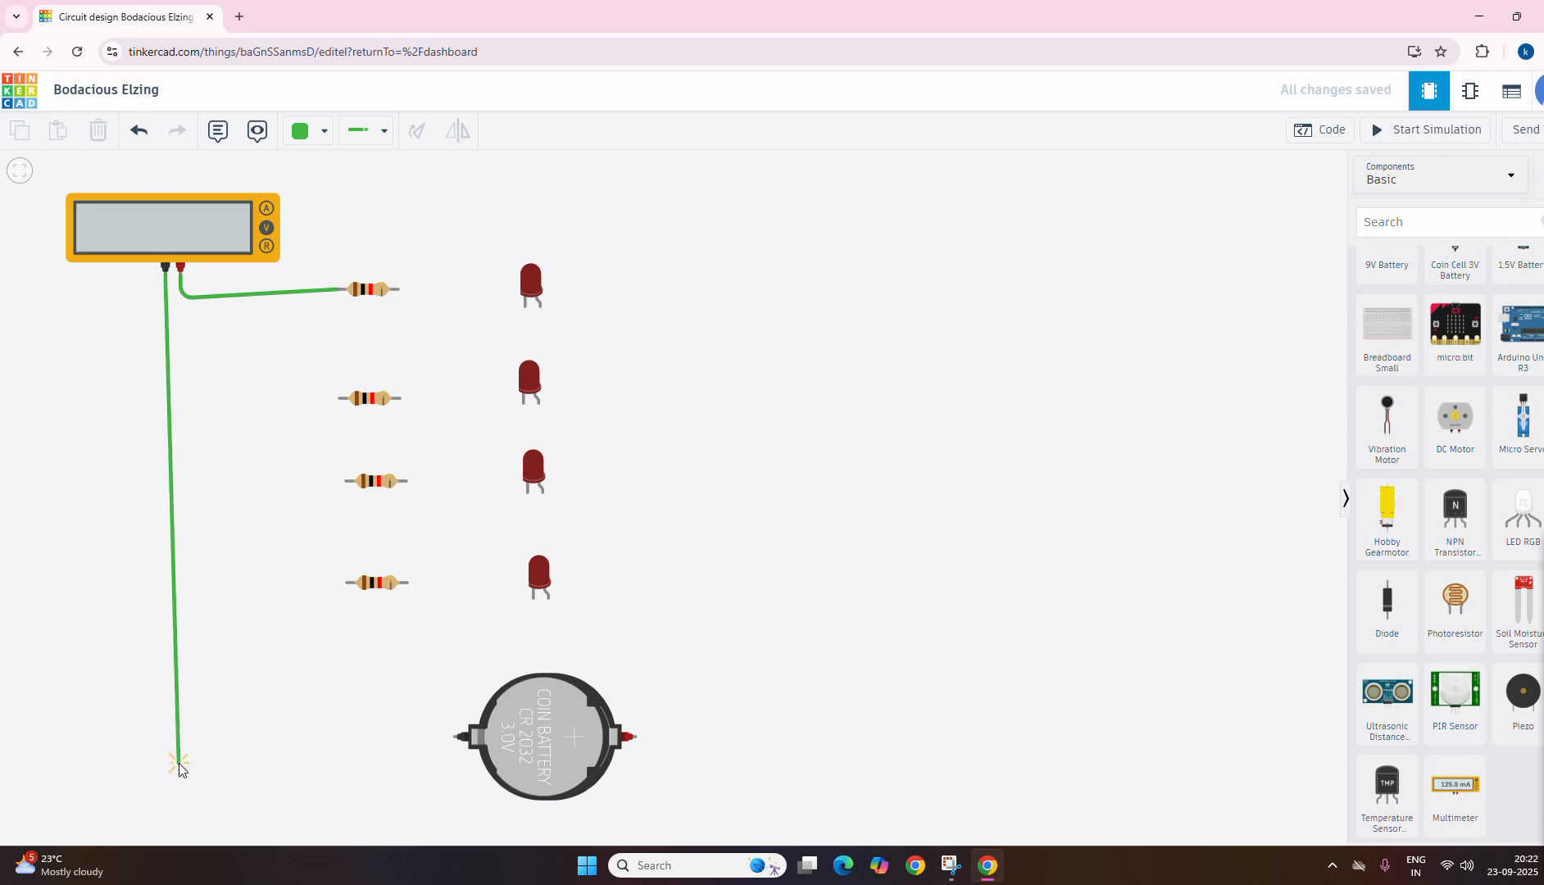
{"action": "left_click", "coordinate": [181, 764]}
{"action": "left_click", "coordinate": [455, 740]}
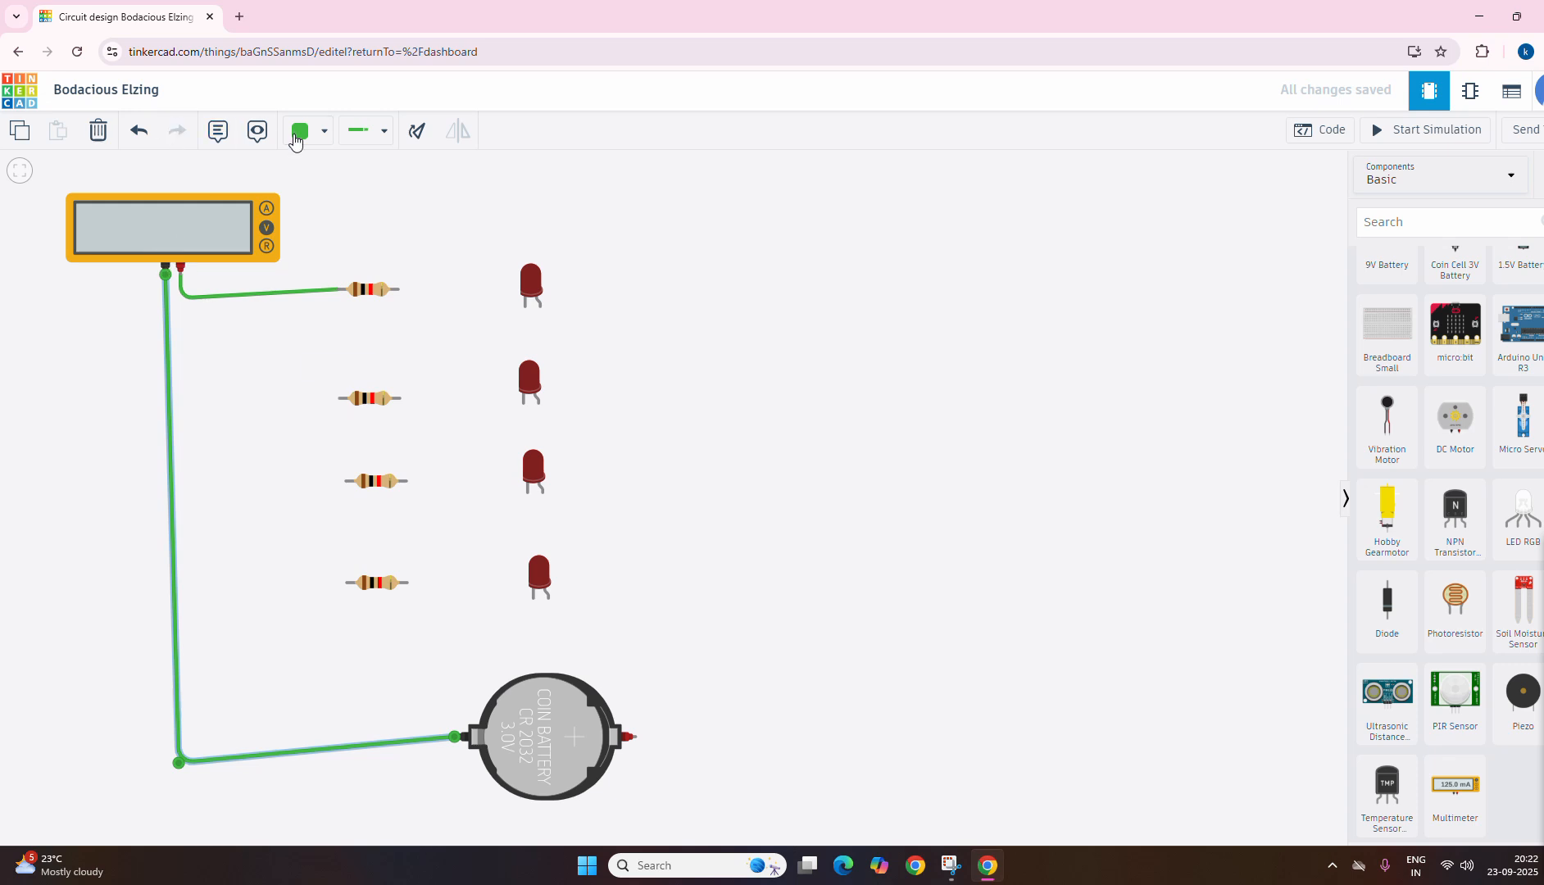
{"action": "left_click", "coordinate": [361, 131]}
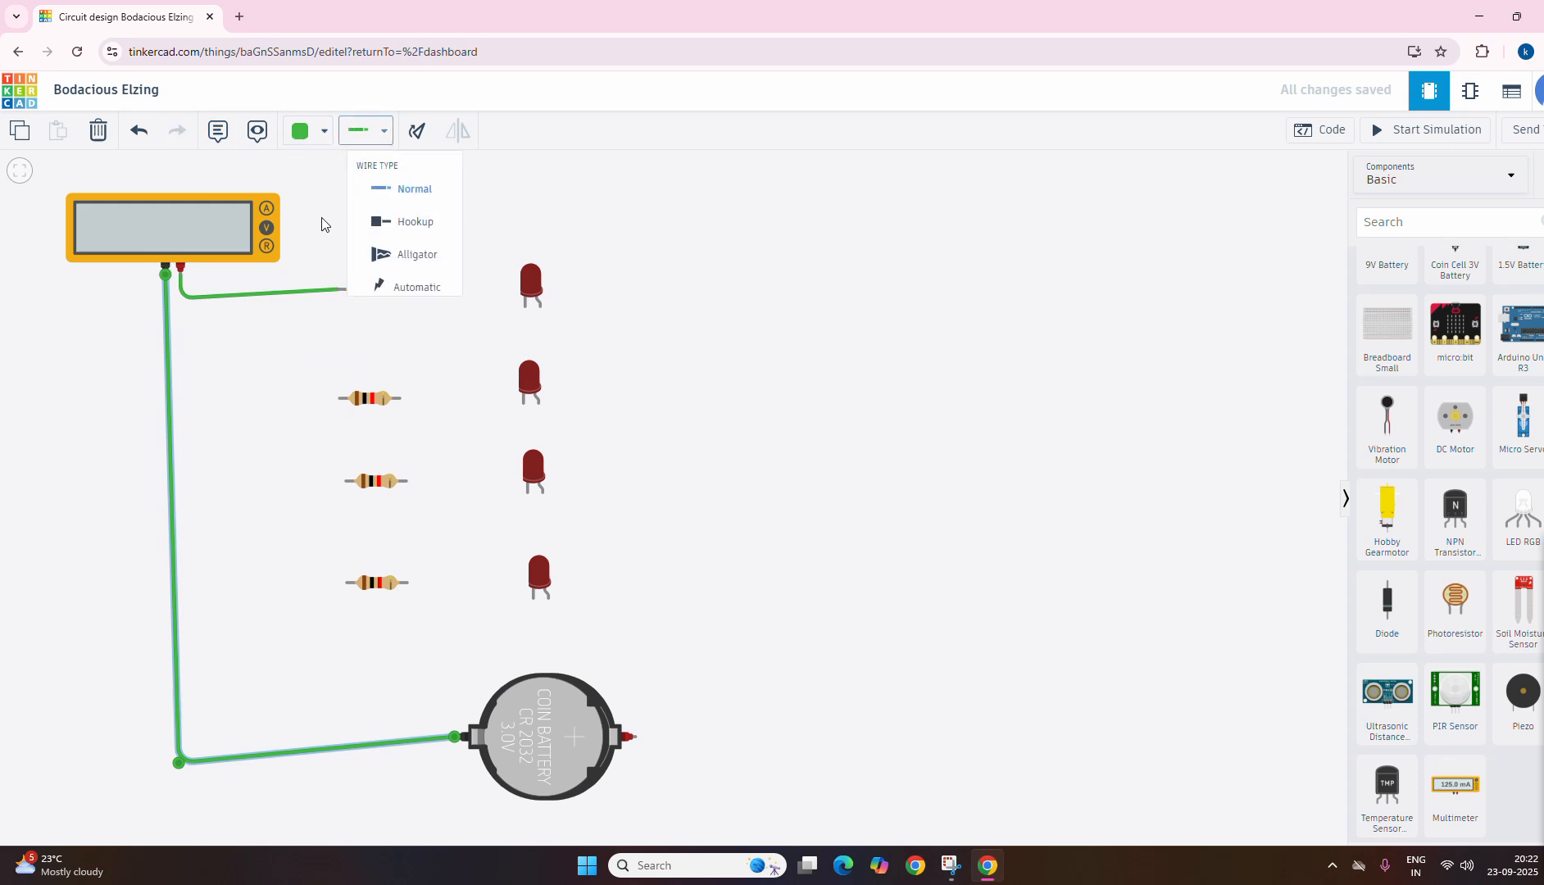
{"action": "left_click", "coordinate": [339, 399]}
{"action": "left_click", "coordinate": [339, 502]}
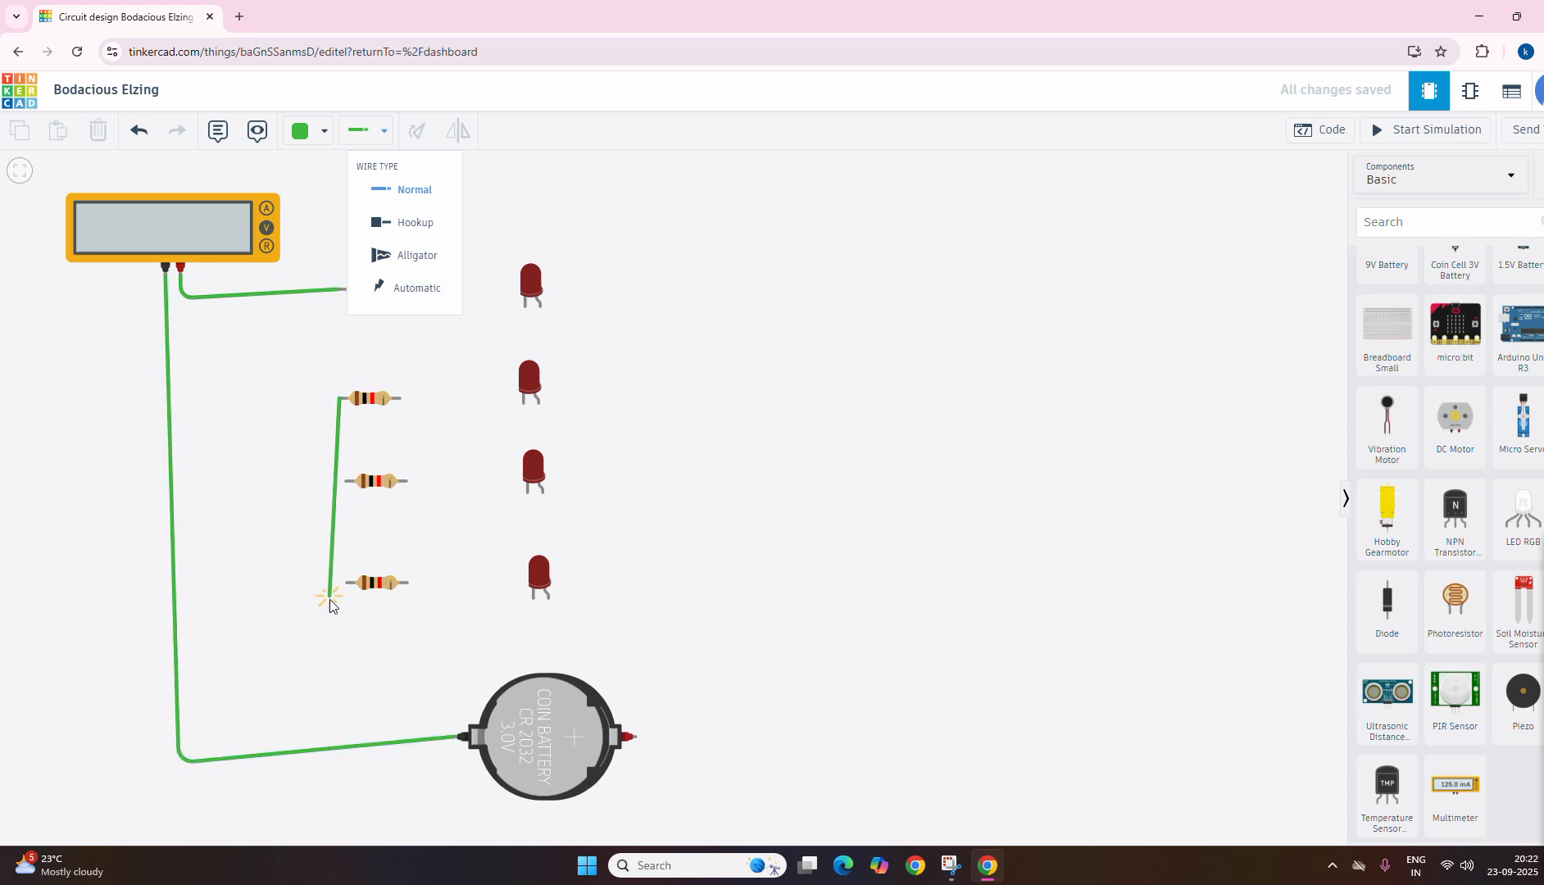
Step: Wire Terminal 1 of the second resistor to the coin cell's negative terminal, routing it left and down with two bends
{"action": "left_click", "coordinate": [338, 399]}
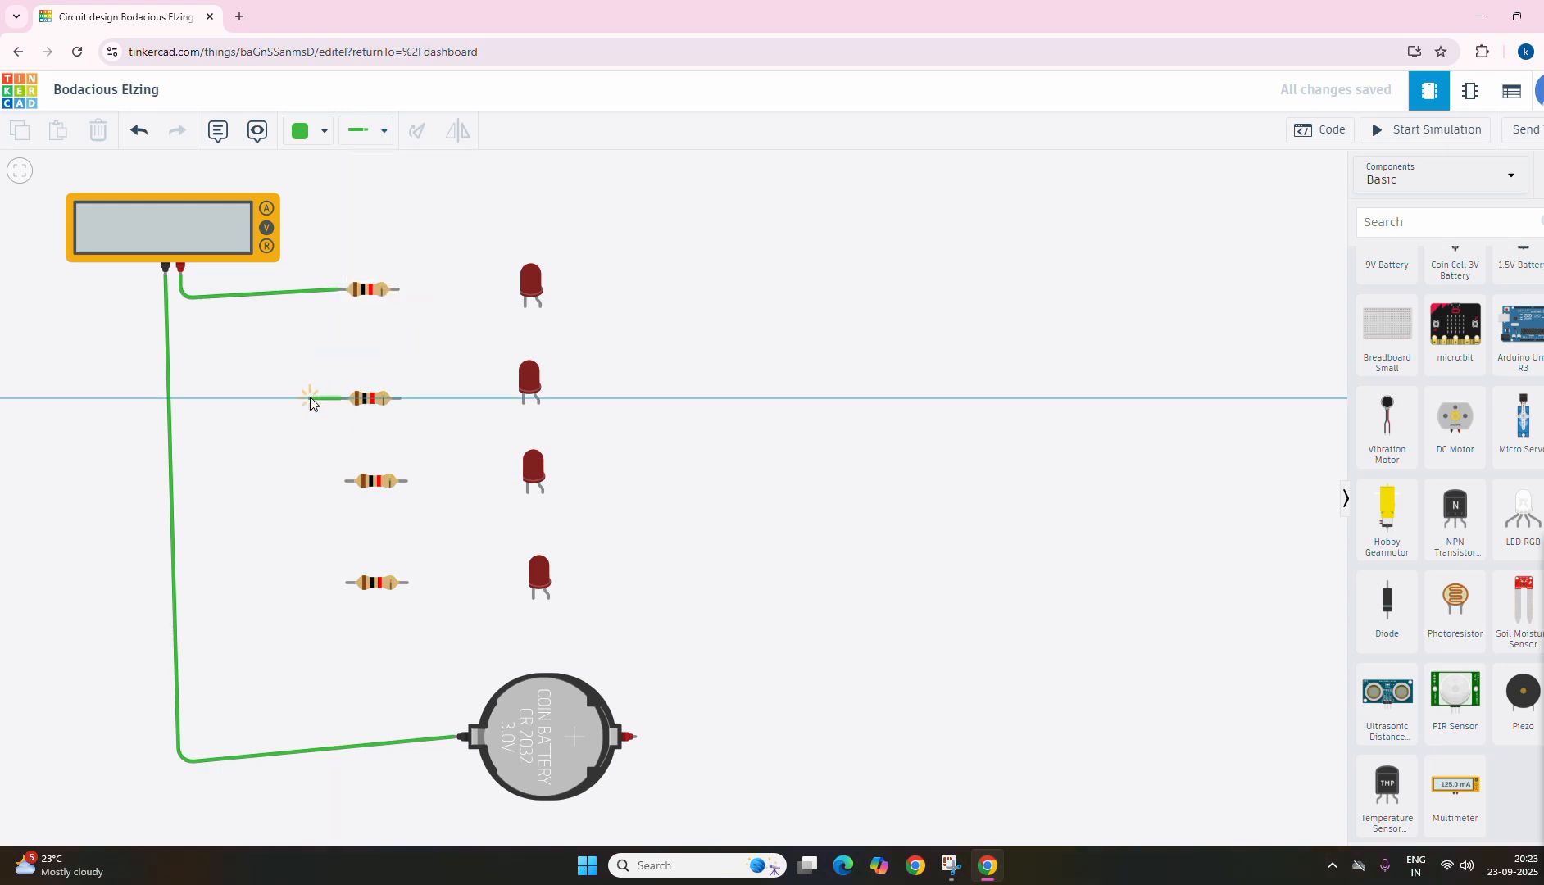
{"action": "left_click", "coordinate": [303, 400]}
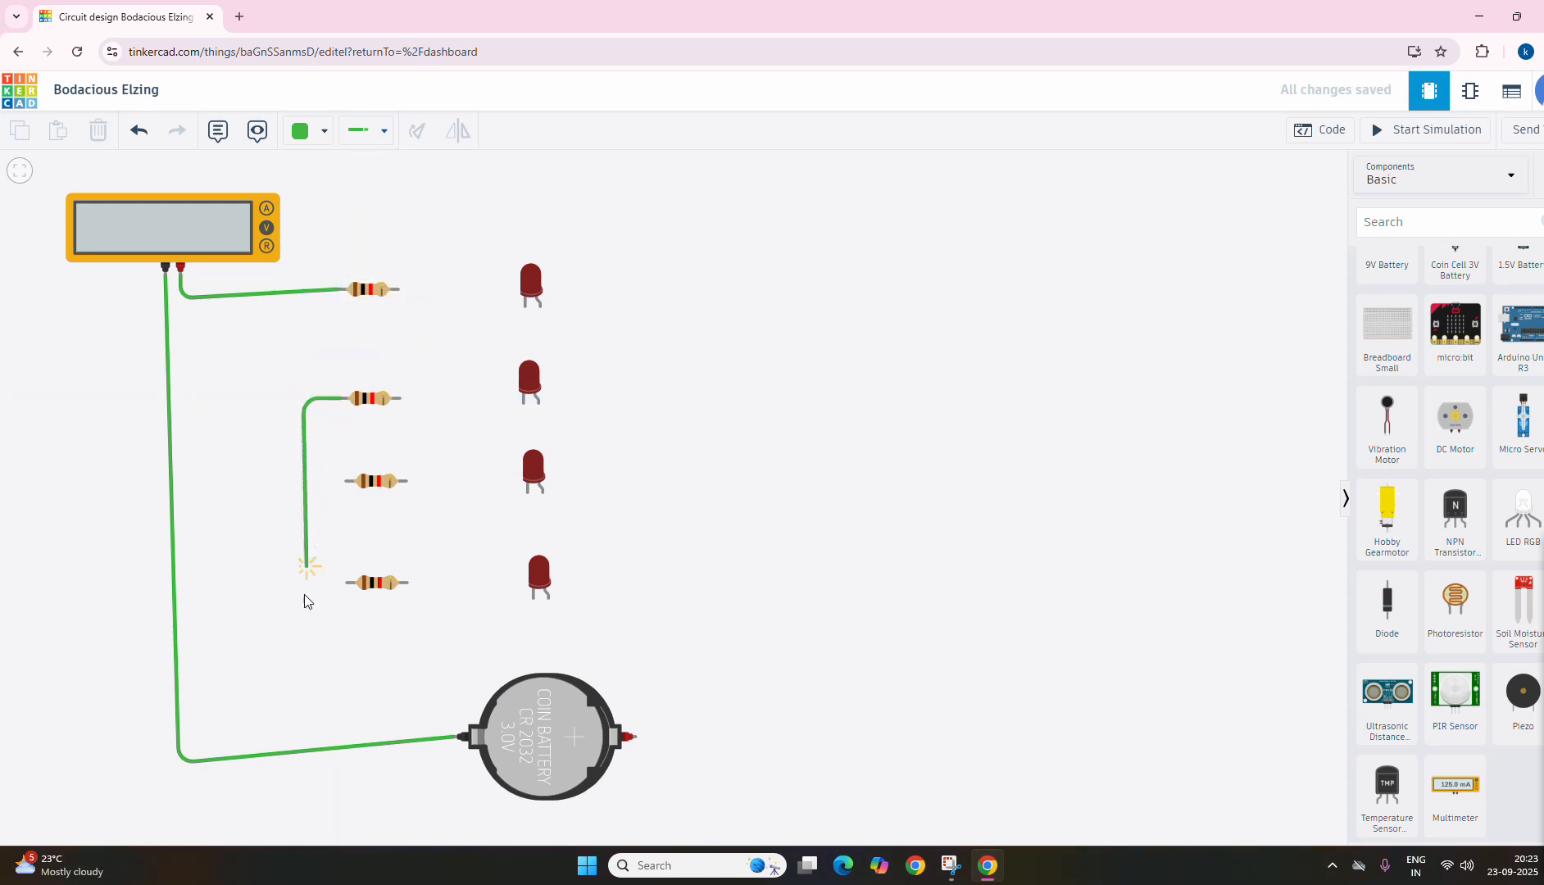
{"action": "left_click", "coordinate": [319, 743]}
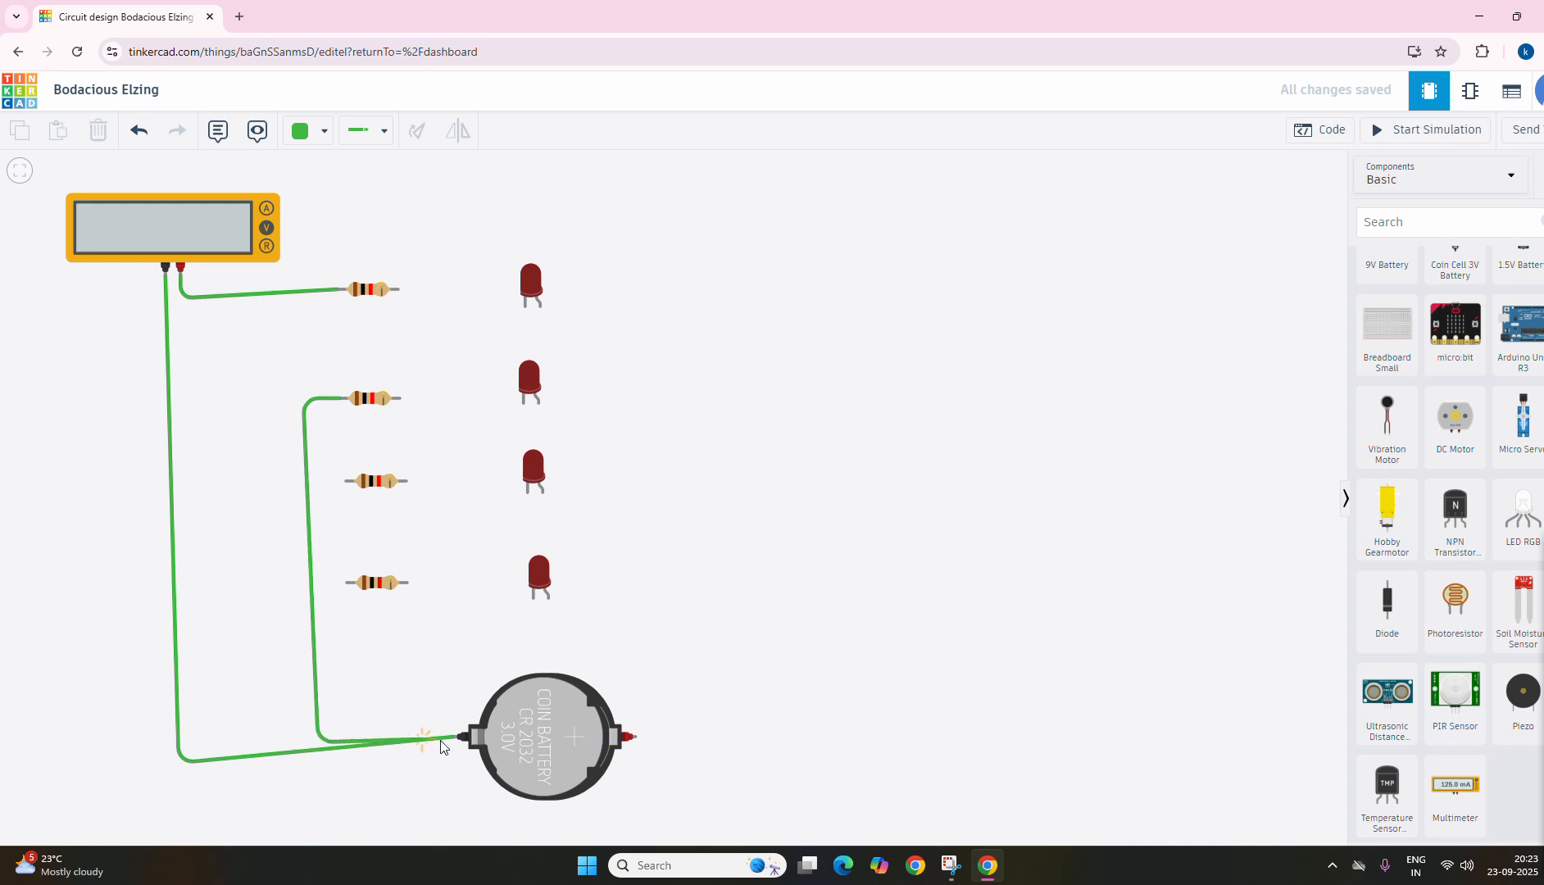
{"action": "left_click", "coordinate": [464, 736]}
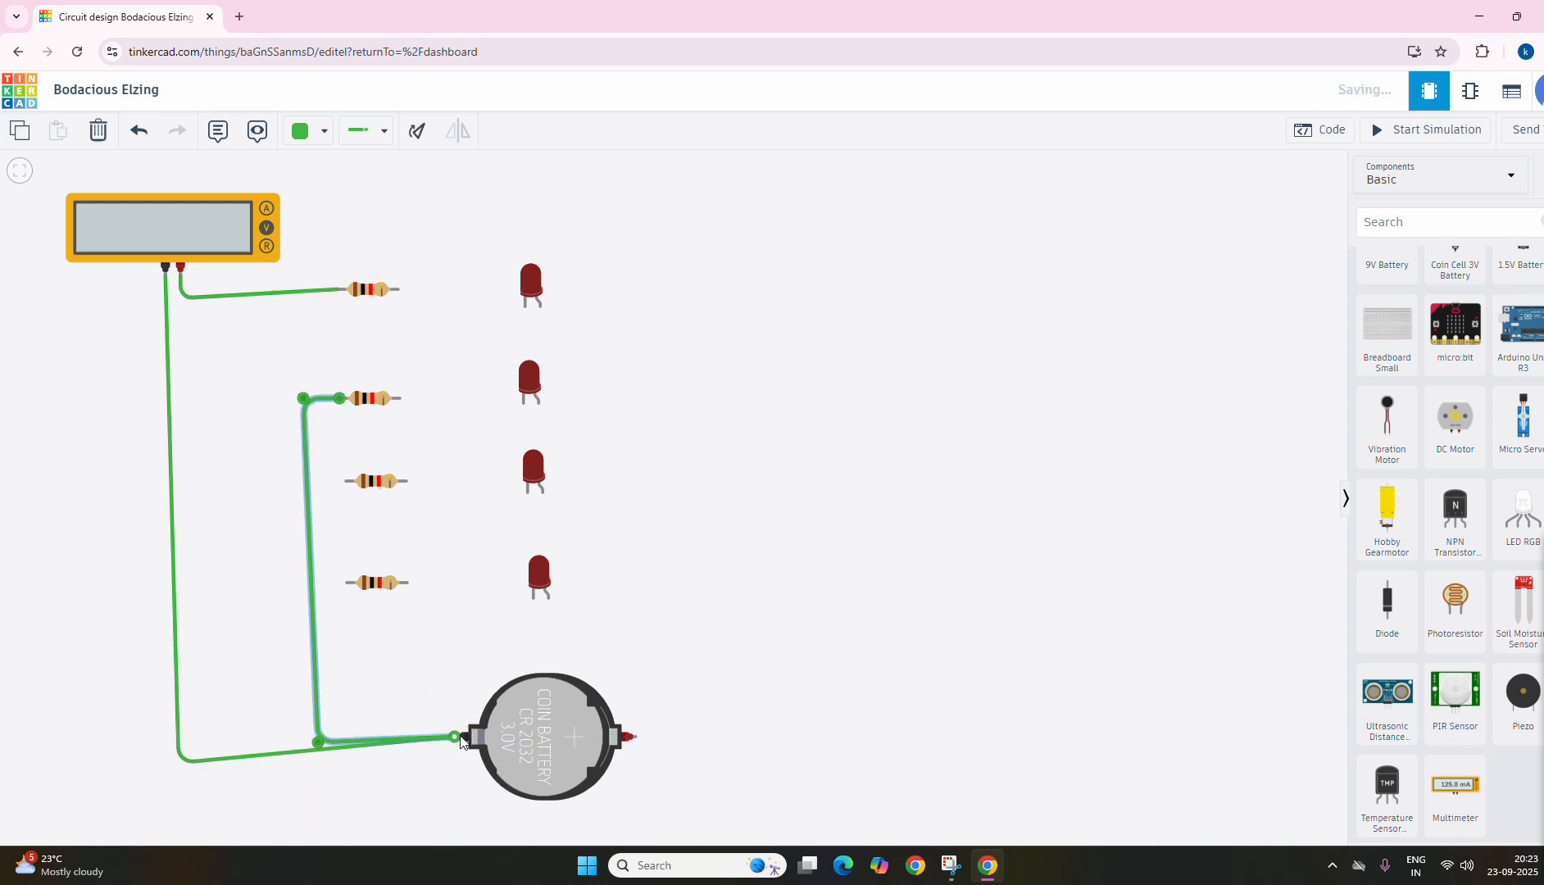
Step: Wire Terminal 1 of the third resistor to the coin cell's negative terminal, routed inside the second resistor's wire
{"action": "left_click", "coordinate": [346, 483]}
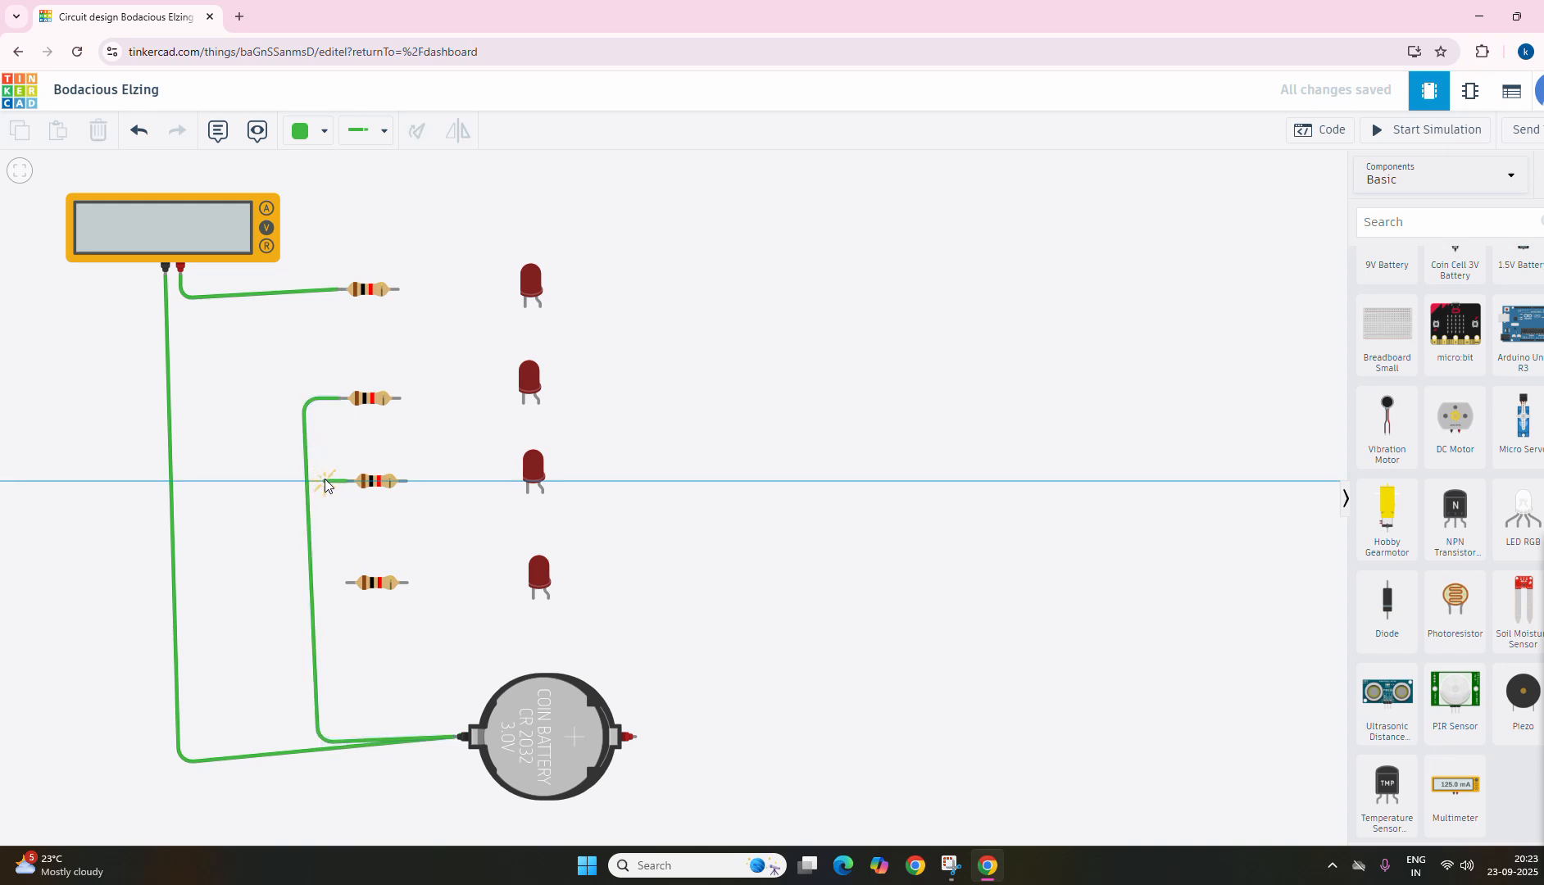
{"action": "left_click", "coordinate": [323, 483]}
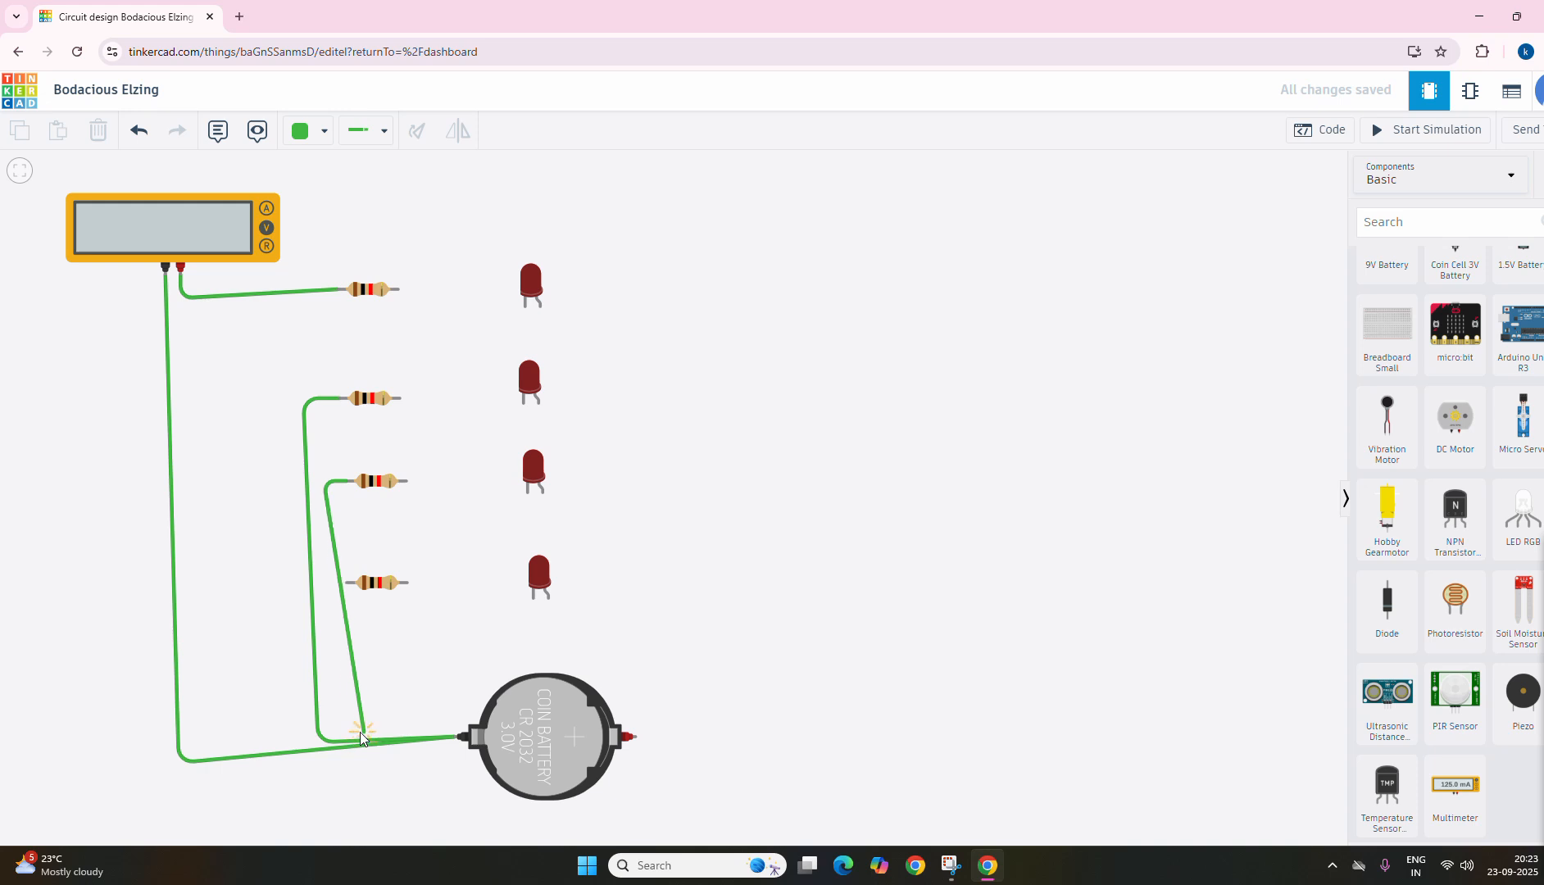
{"action": "left_click", "coordinate": [338, 731]}
{"action": "left_click", "coordinate": [458, 739]}
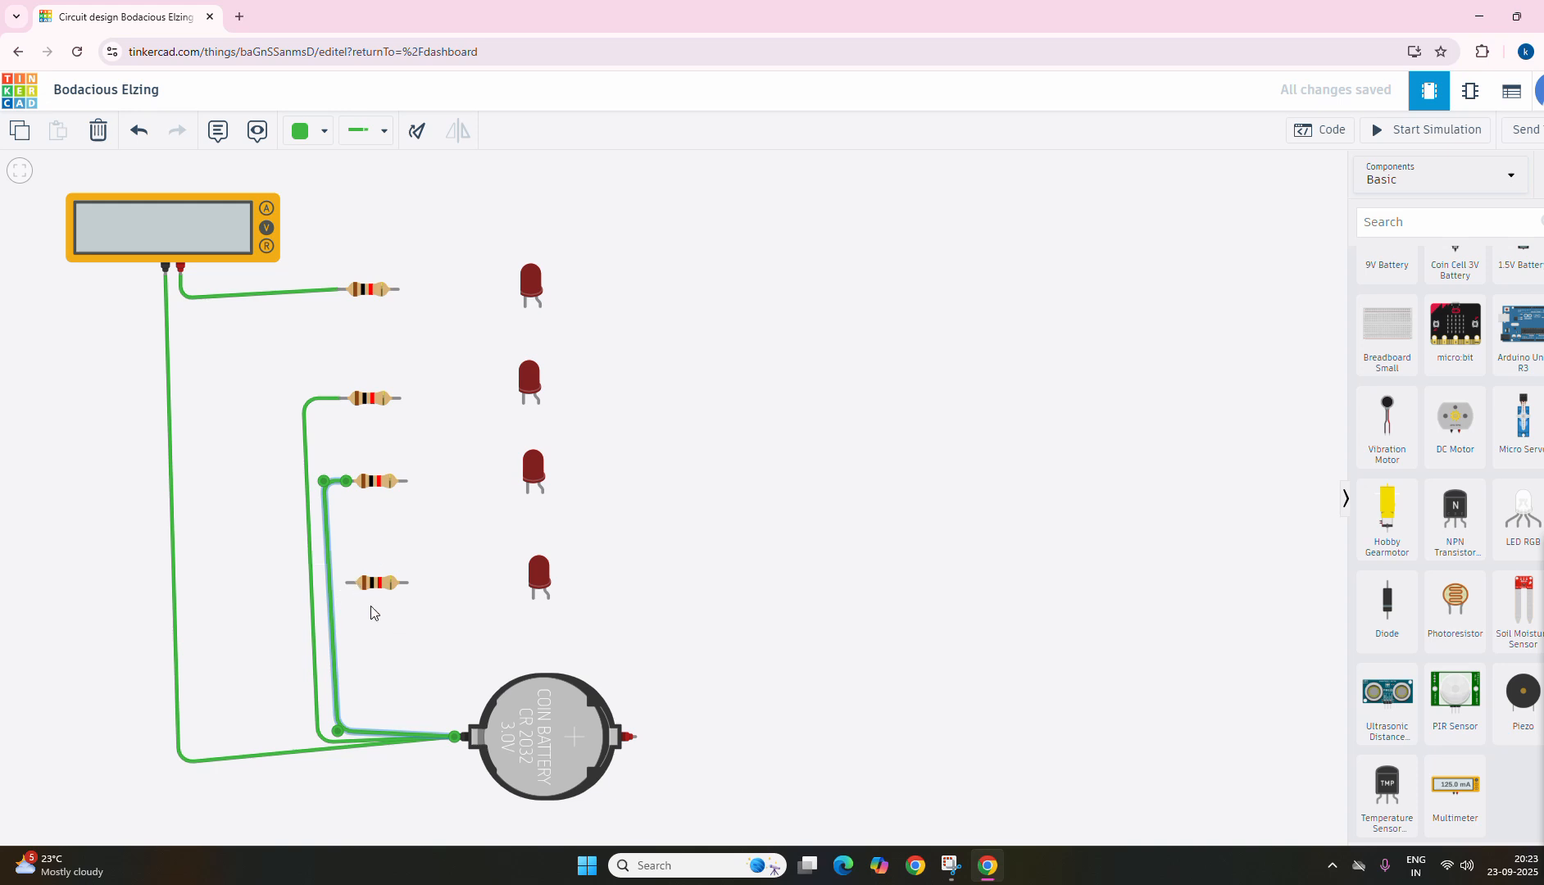
Step: Wire Terminal 1 of the bottom resistor to the coin cell's negative terminal with one bend above the other wires
{"action": "left_click", "coordinate": [346, 583]}
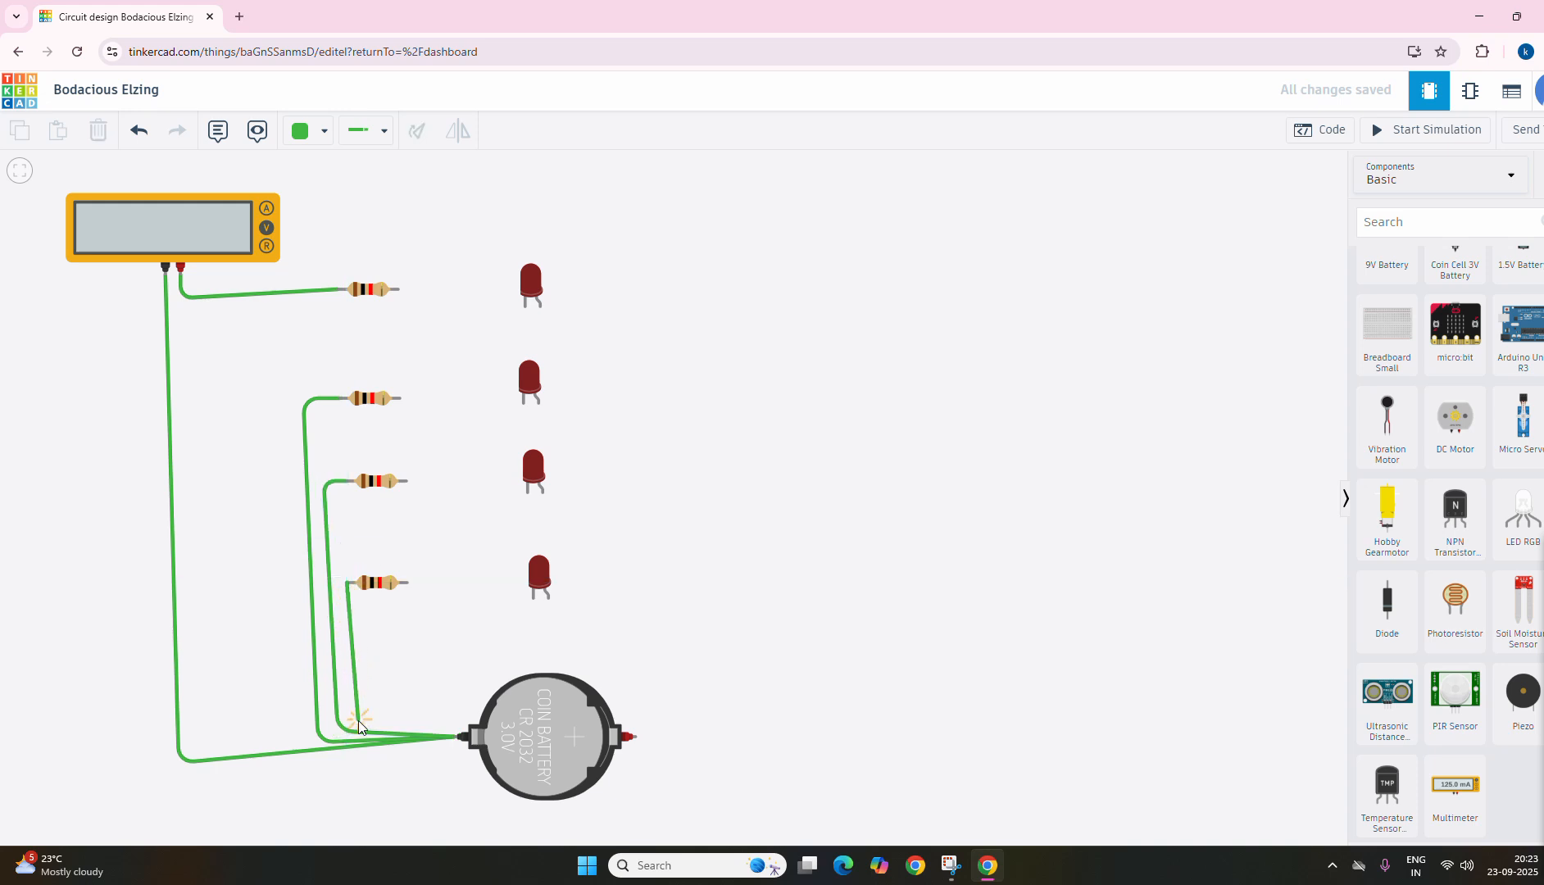
{"action": "left_click", "coordinate": [358, 721]}
{"action": "left_click", "coordinate": [462, 736]}
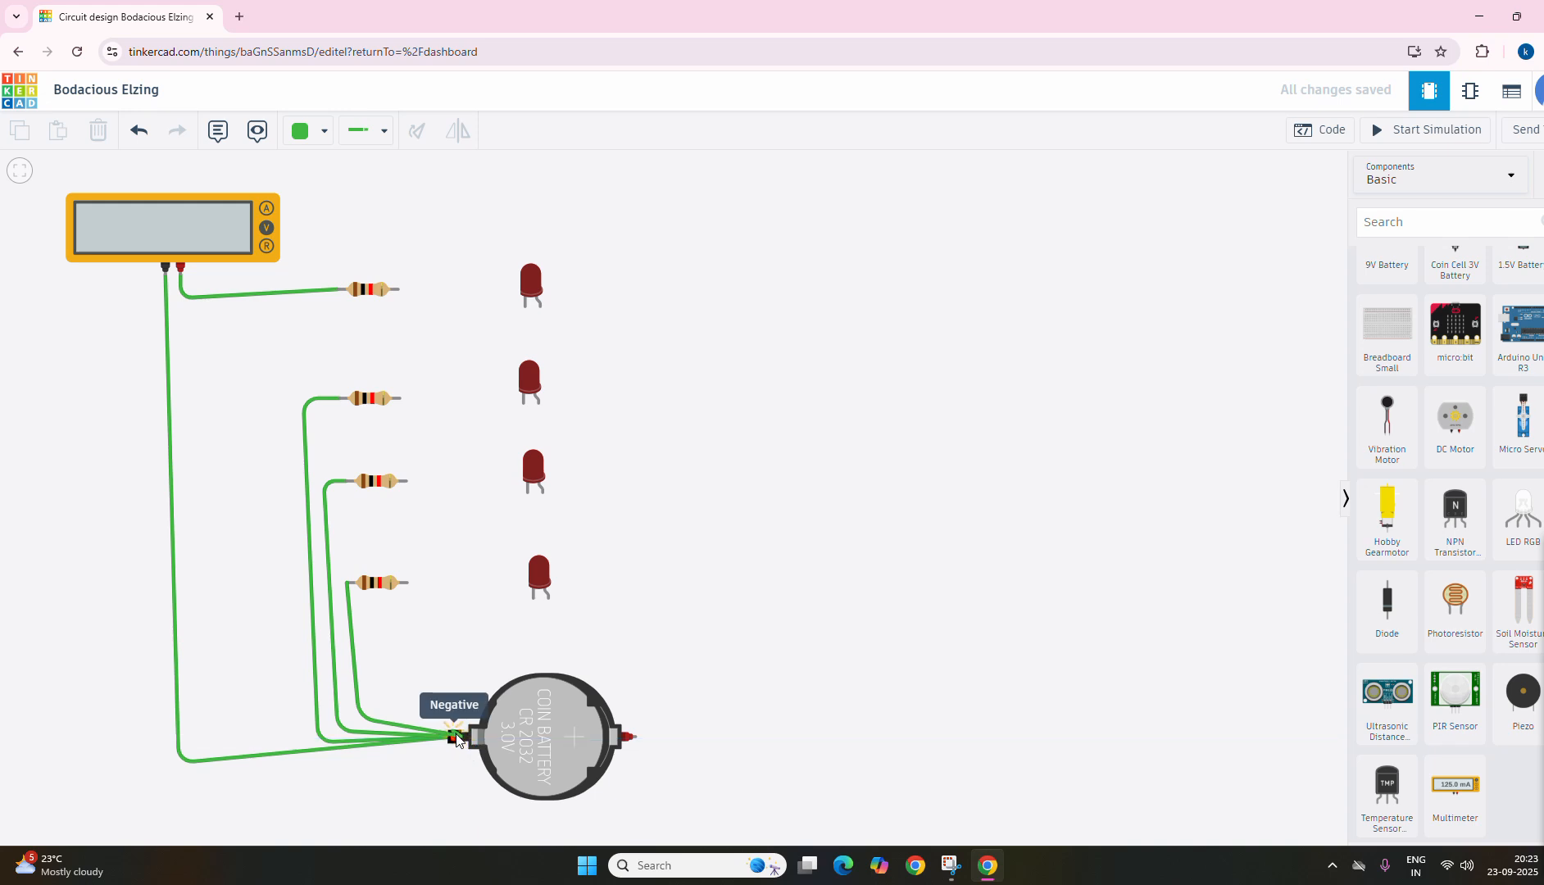
{"action": "left_click", "coordinate": [456, 735]}
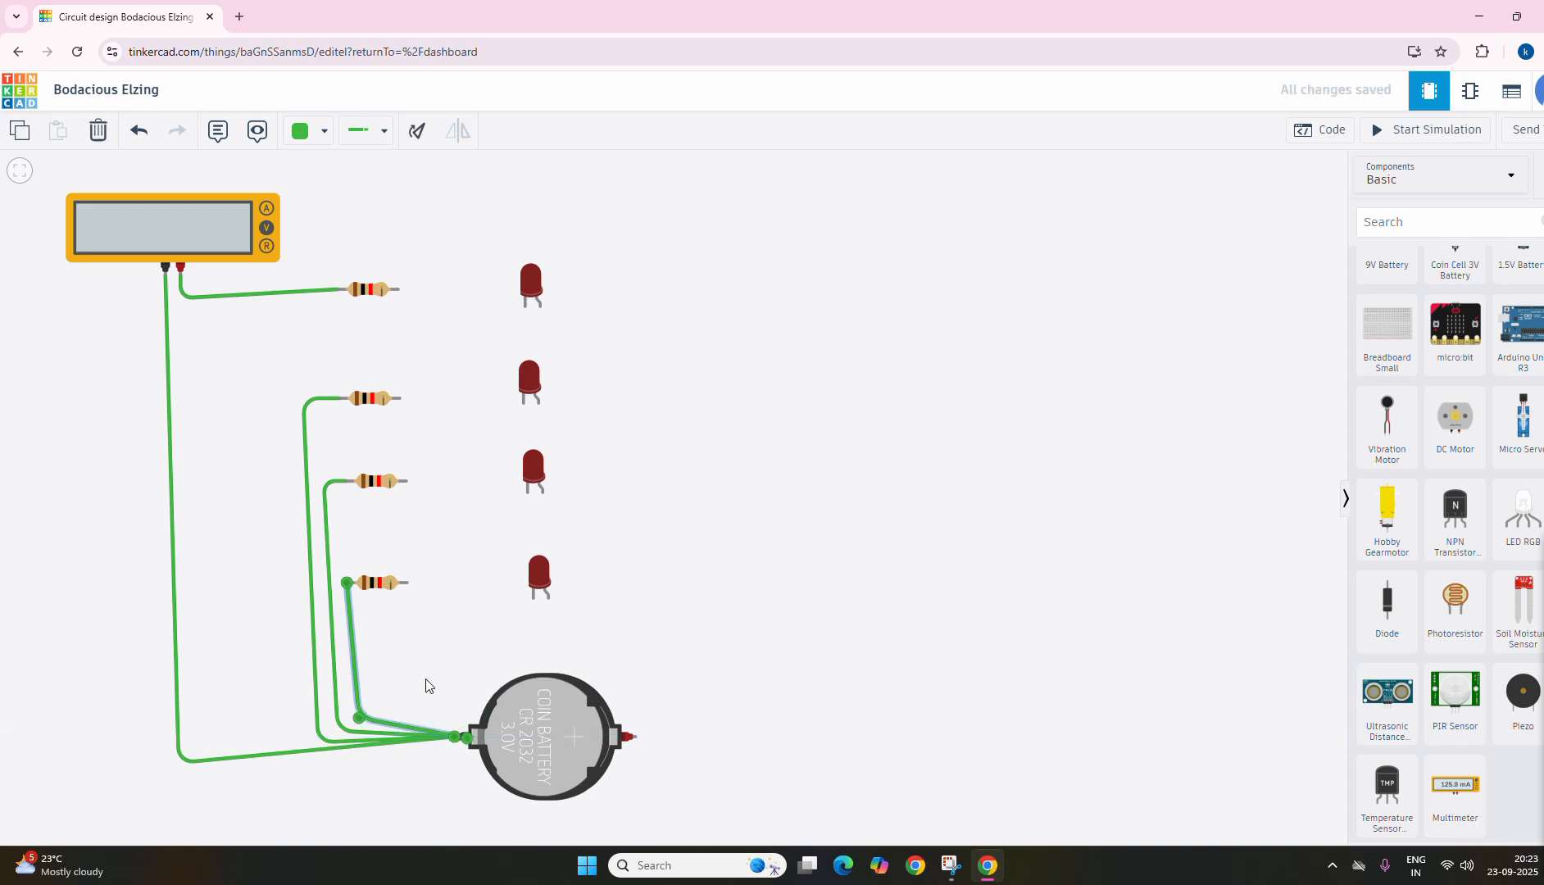
Step: Wire Terminal 2 of the top resistor to the cathode of the top LED
{"action": "left_click", "coordinate": [398, 289]}
{"action": "left_click", "coordinate": [507, 305]}
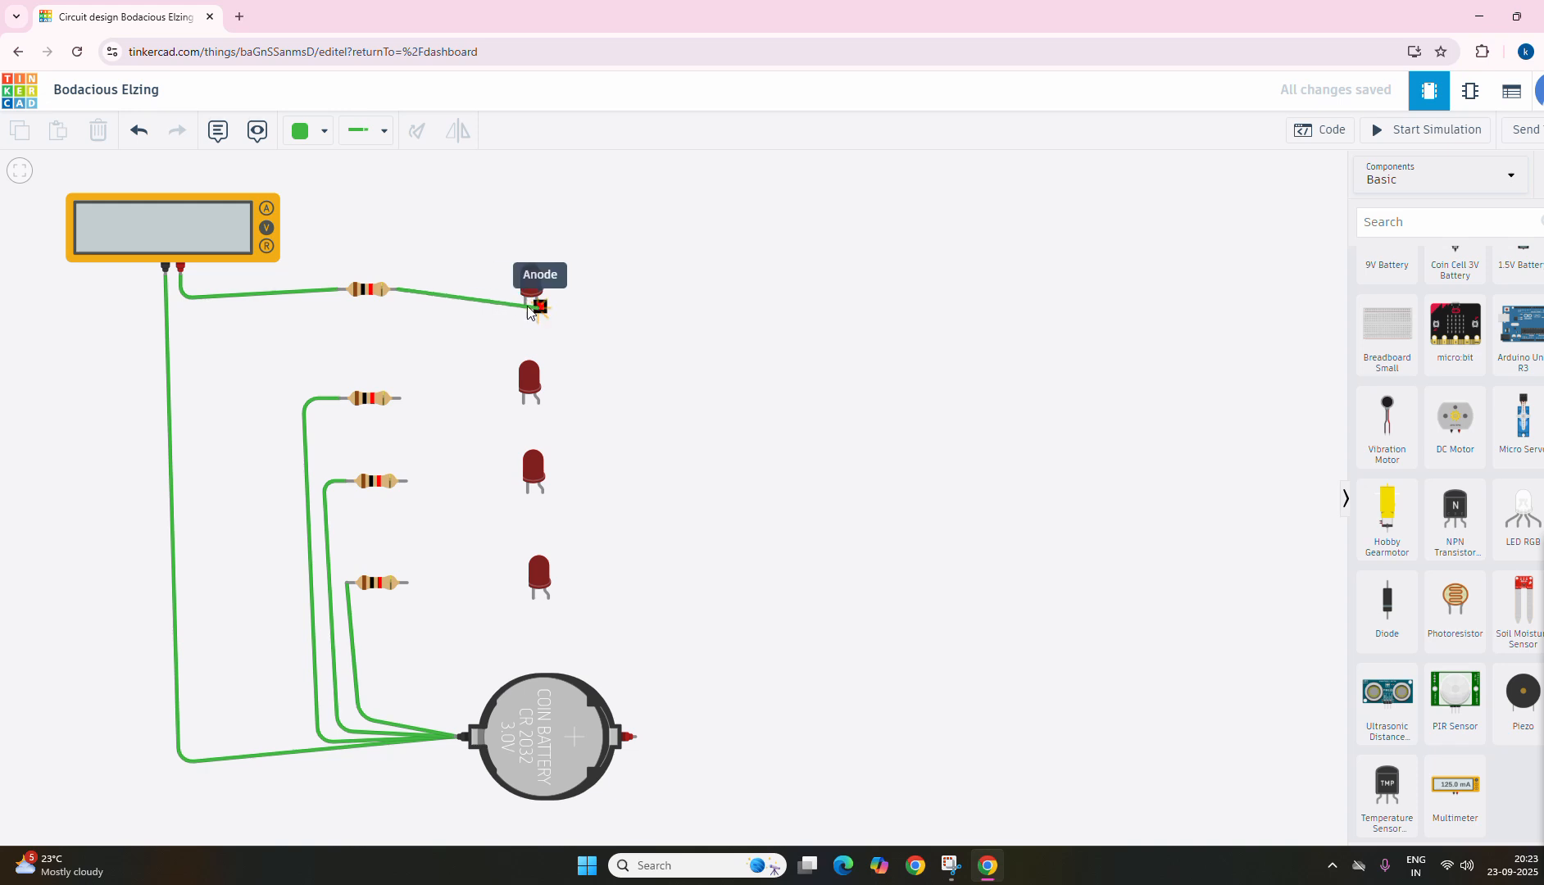
{"action": "left_click", "coordinate": [525, 304]}
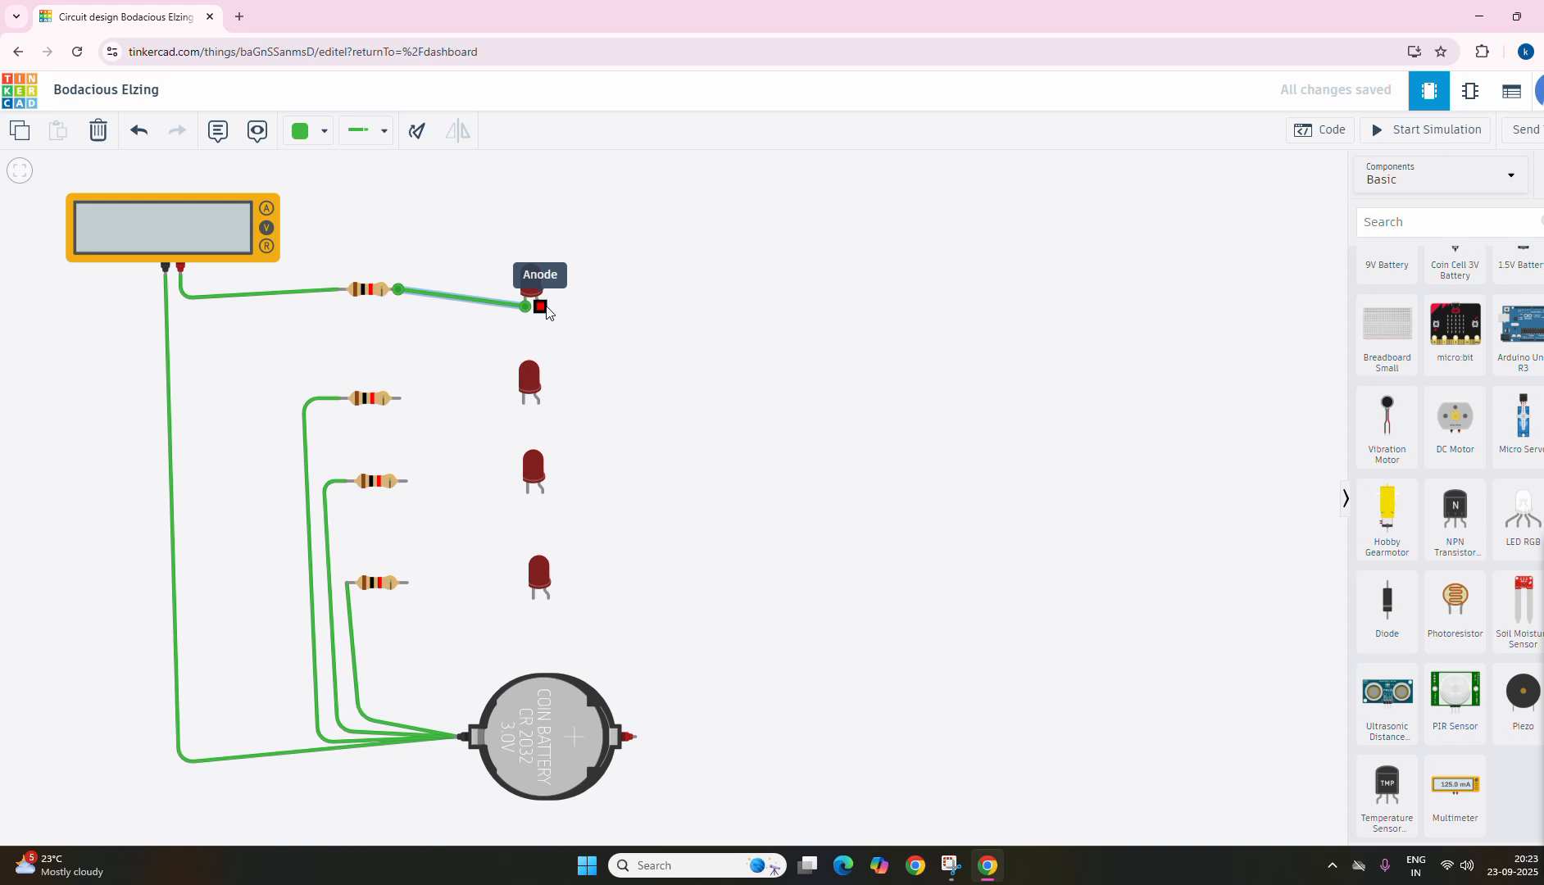
Step: Wire the anode of the top LED to the coin cell's positive terminal, routing it right and down with two bends
{"action": "left_click", "coordinate": [540, 307]}
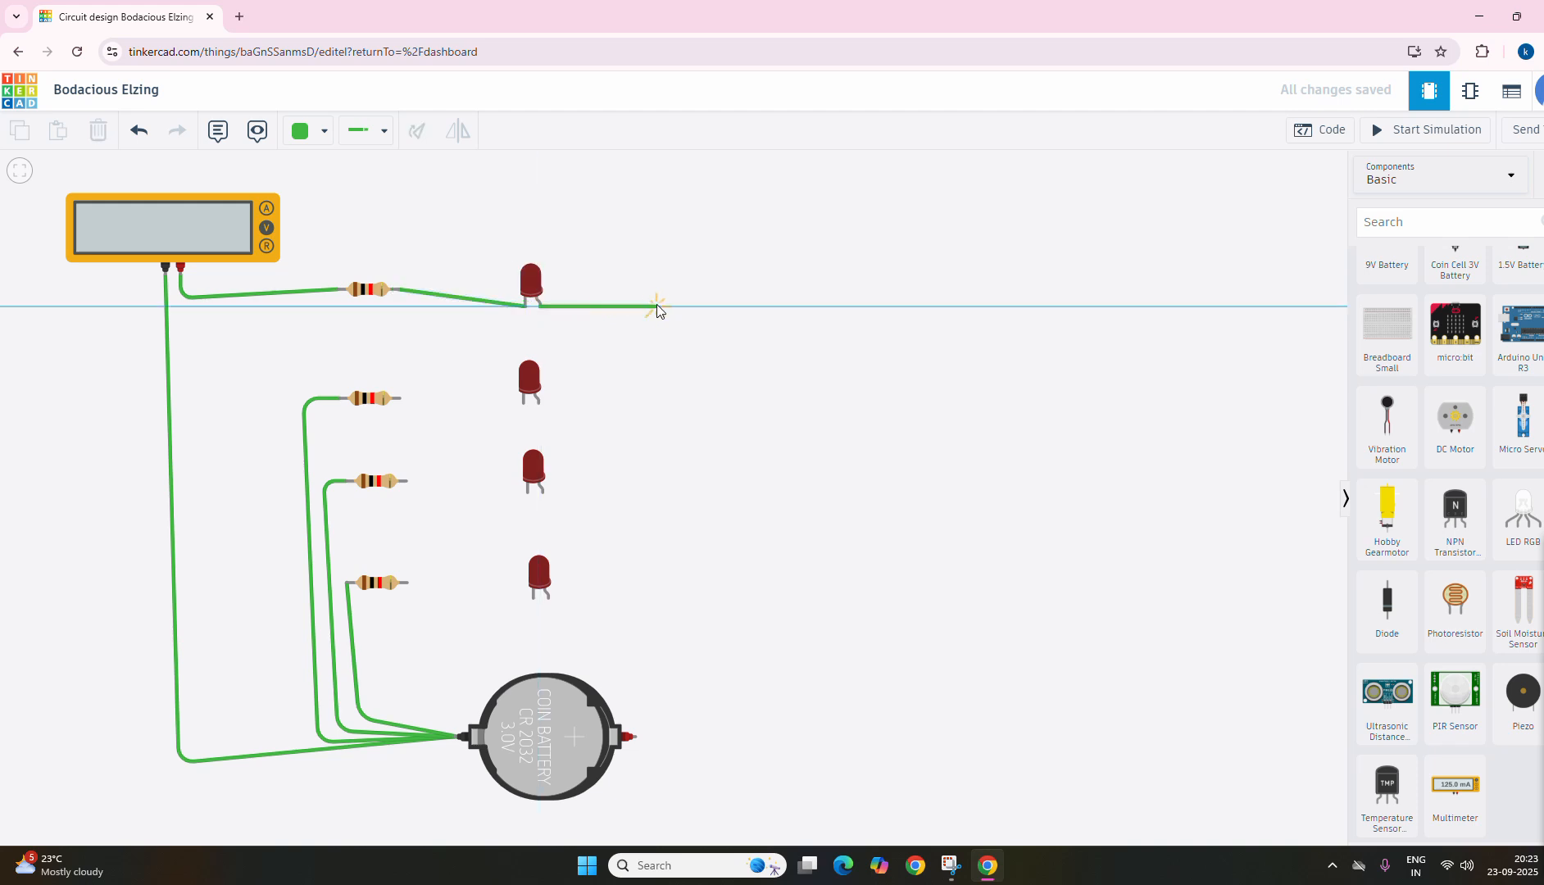
{"action": "left_click", "coordinate": [771, 296]}
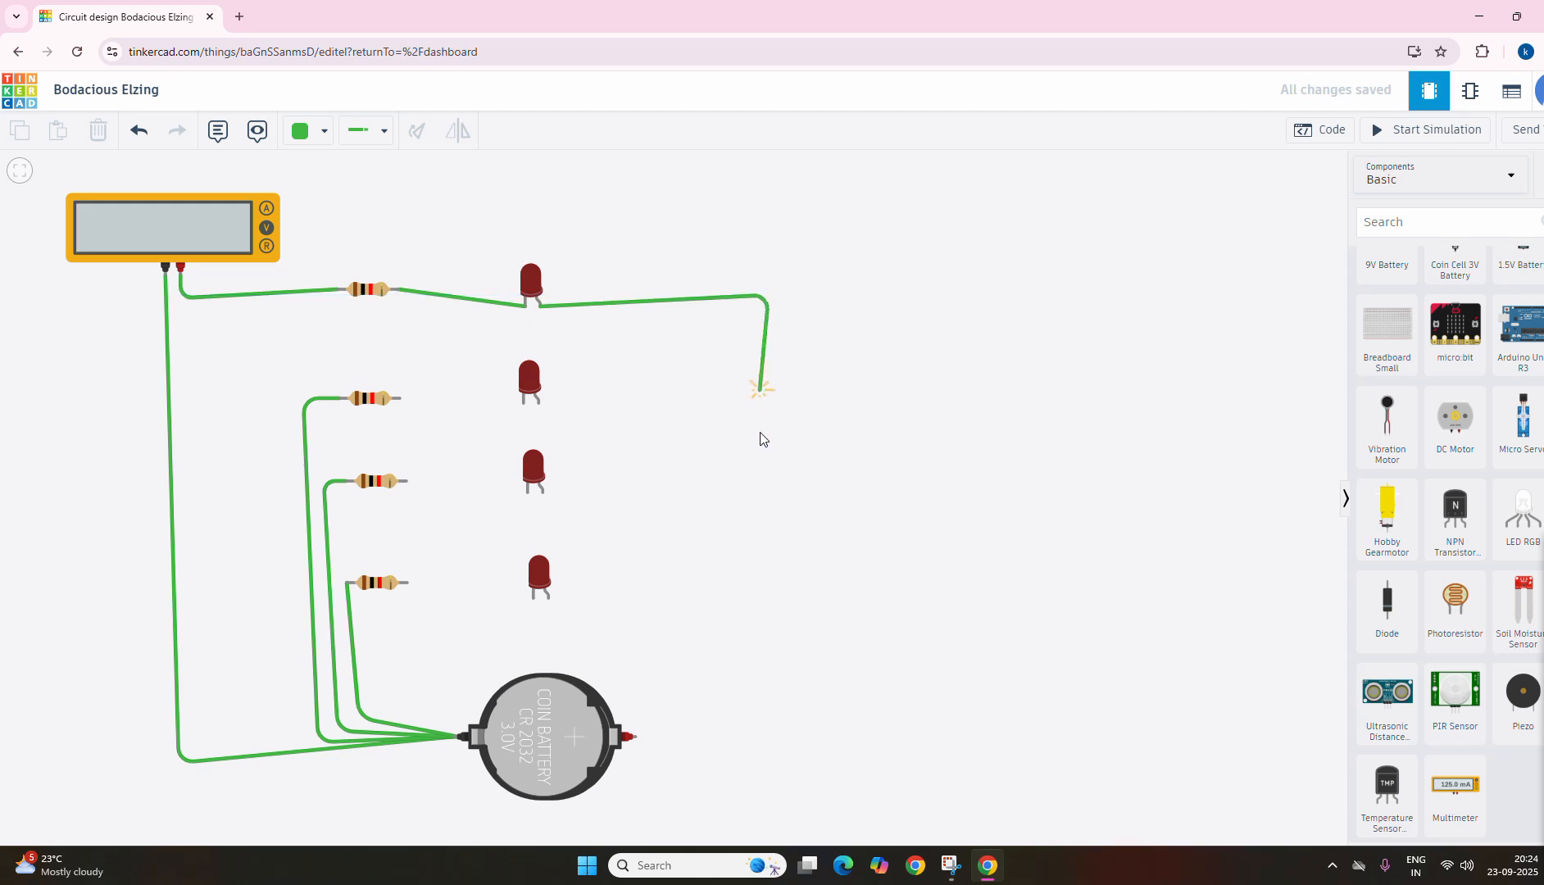
{"action": "left_click", "coordinate": [784, 734]}
{"action": "left_click", "coordinate": [634, 737]}
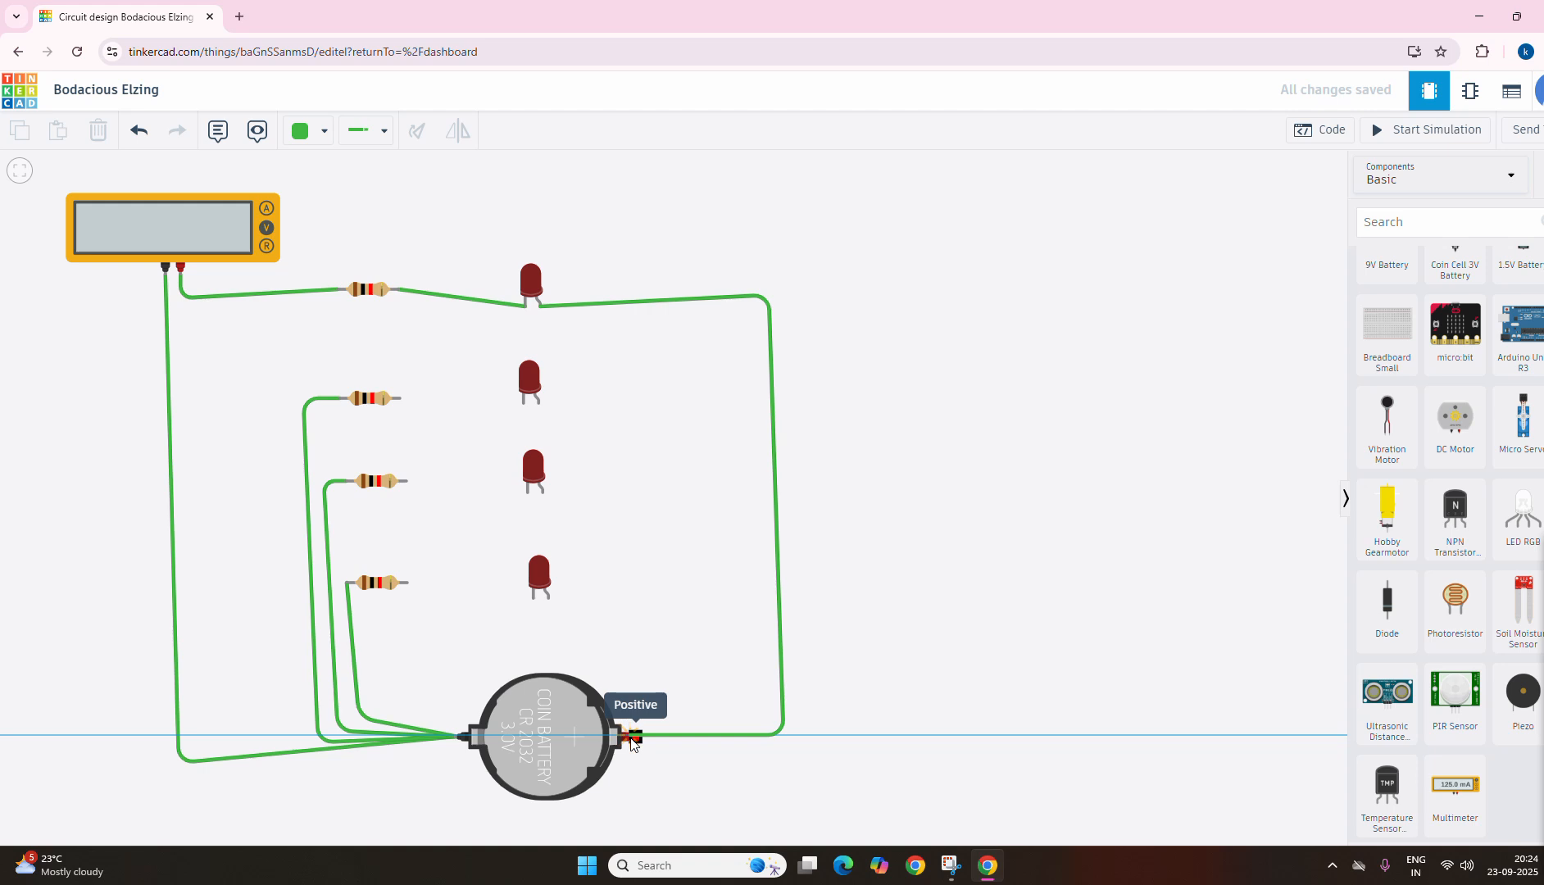
{"action": "left_click", "coordinate": [631, 737]}
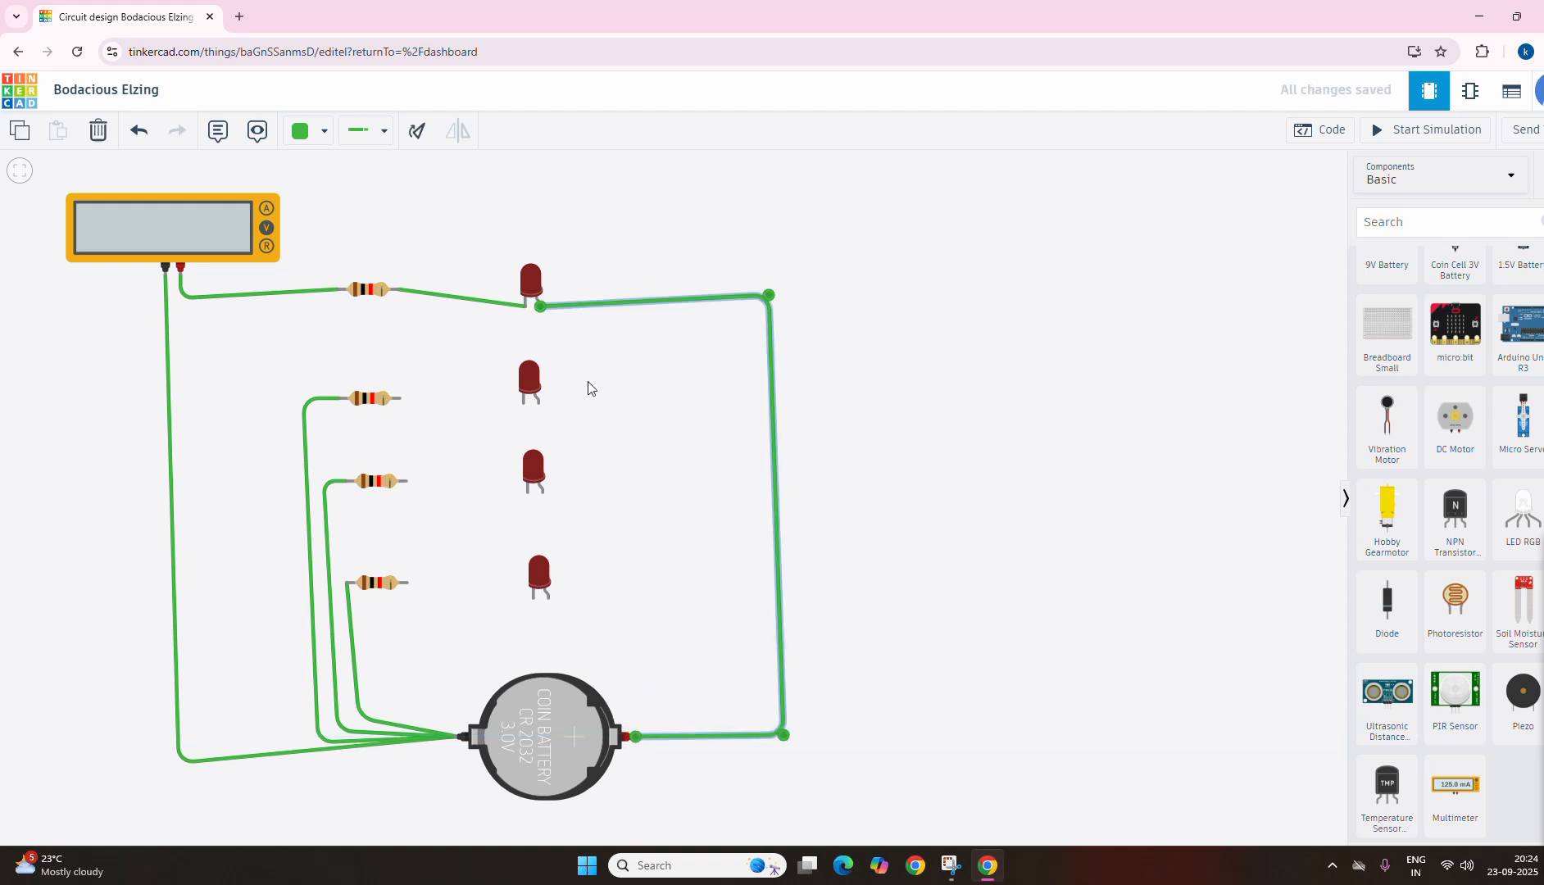
Step: Wire the anode of the second LED to the coin cell's positive terminal with two bends, inside the top LED's wire
{"action": "left_click", "coordinate": [540, 407]}
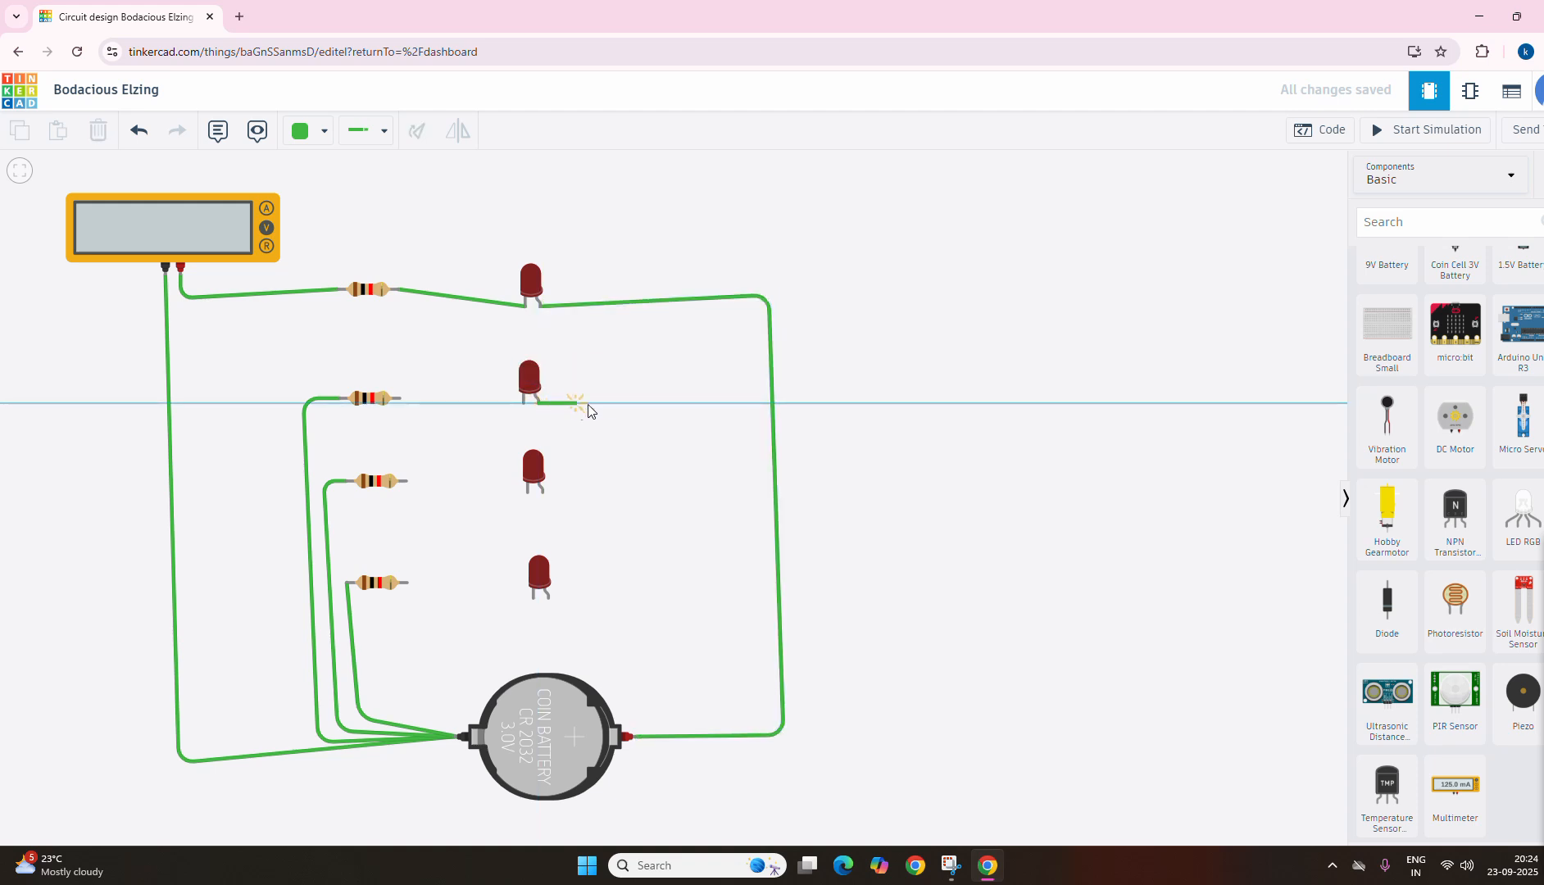
{"action": "left_click", "coordinate": [763, 398]}
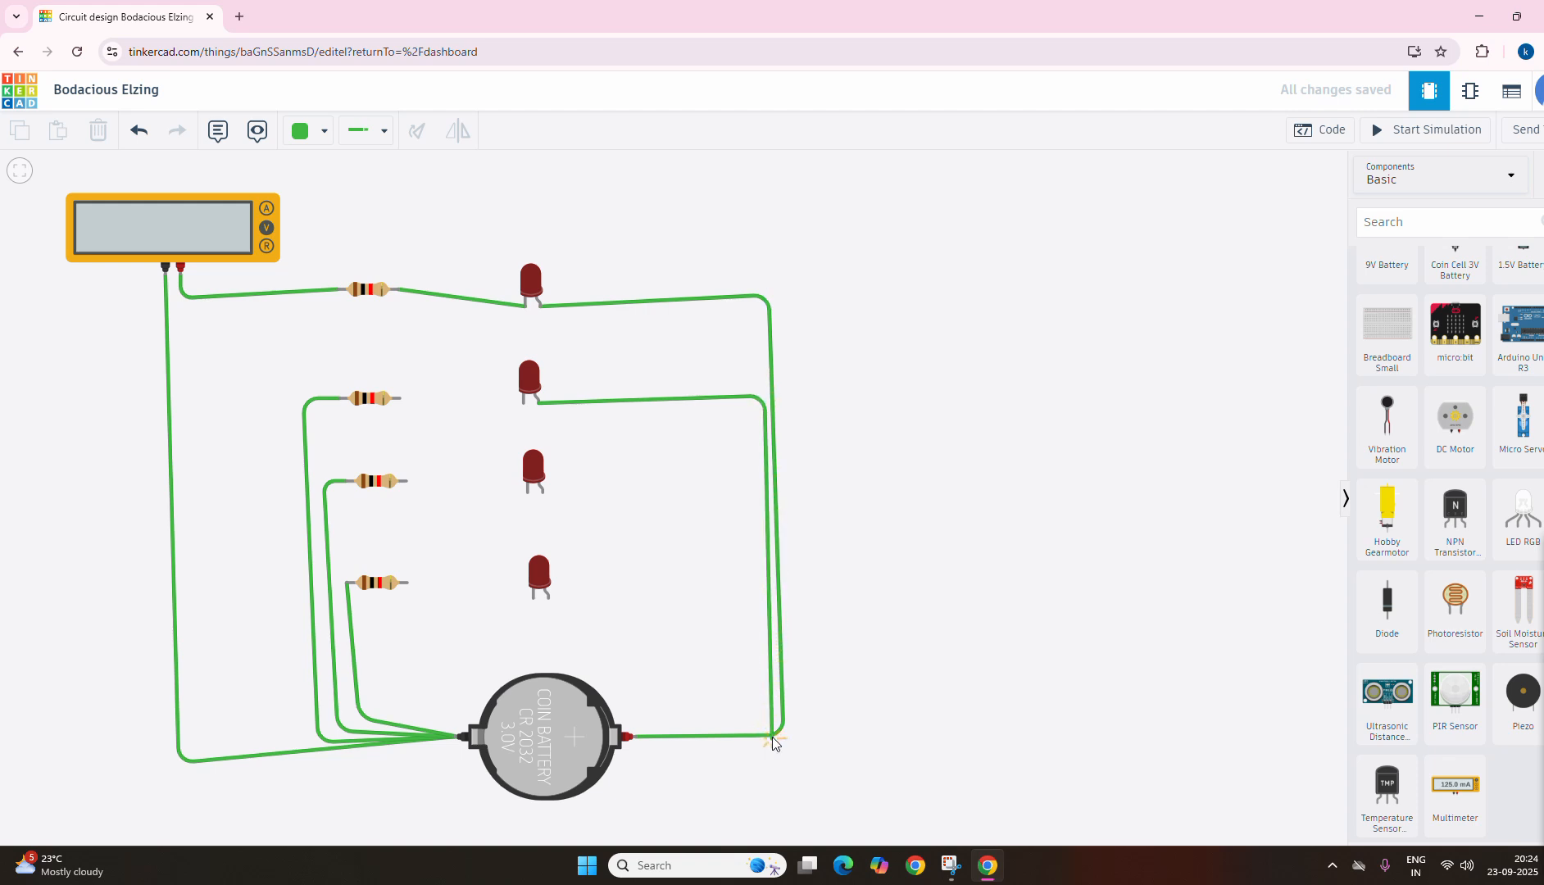
{"action": "left_click", "coordinate": [769, 726]}
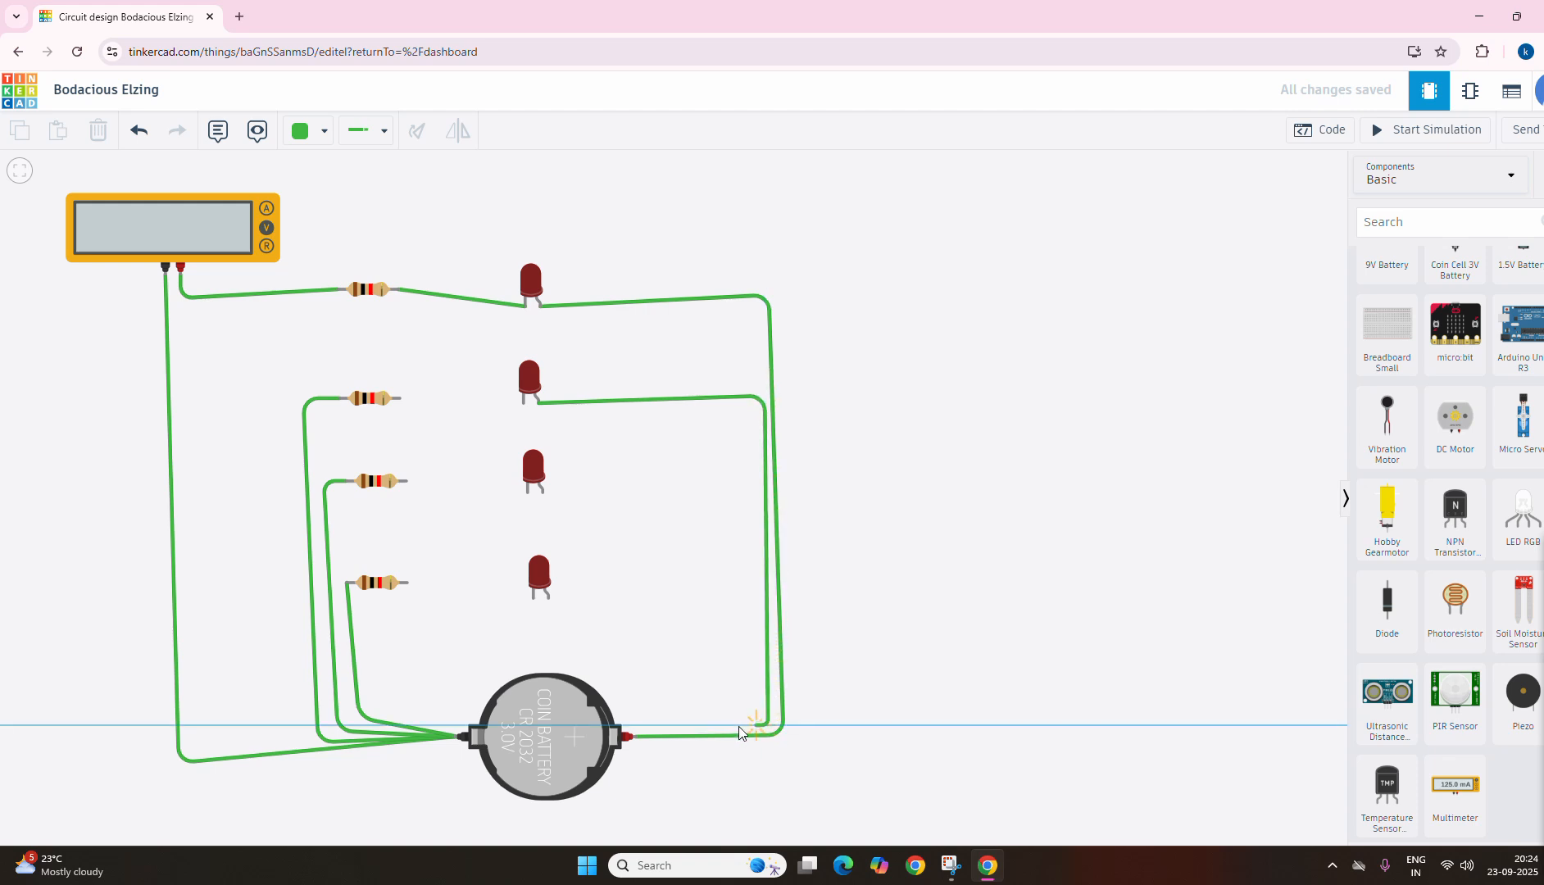
{"action": "left_click", "coordinate": [629, 734]}
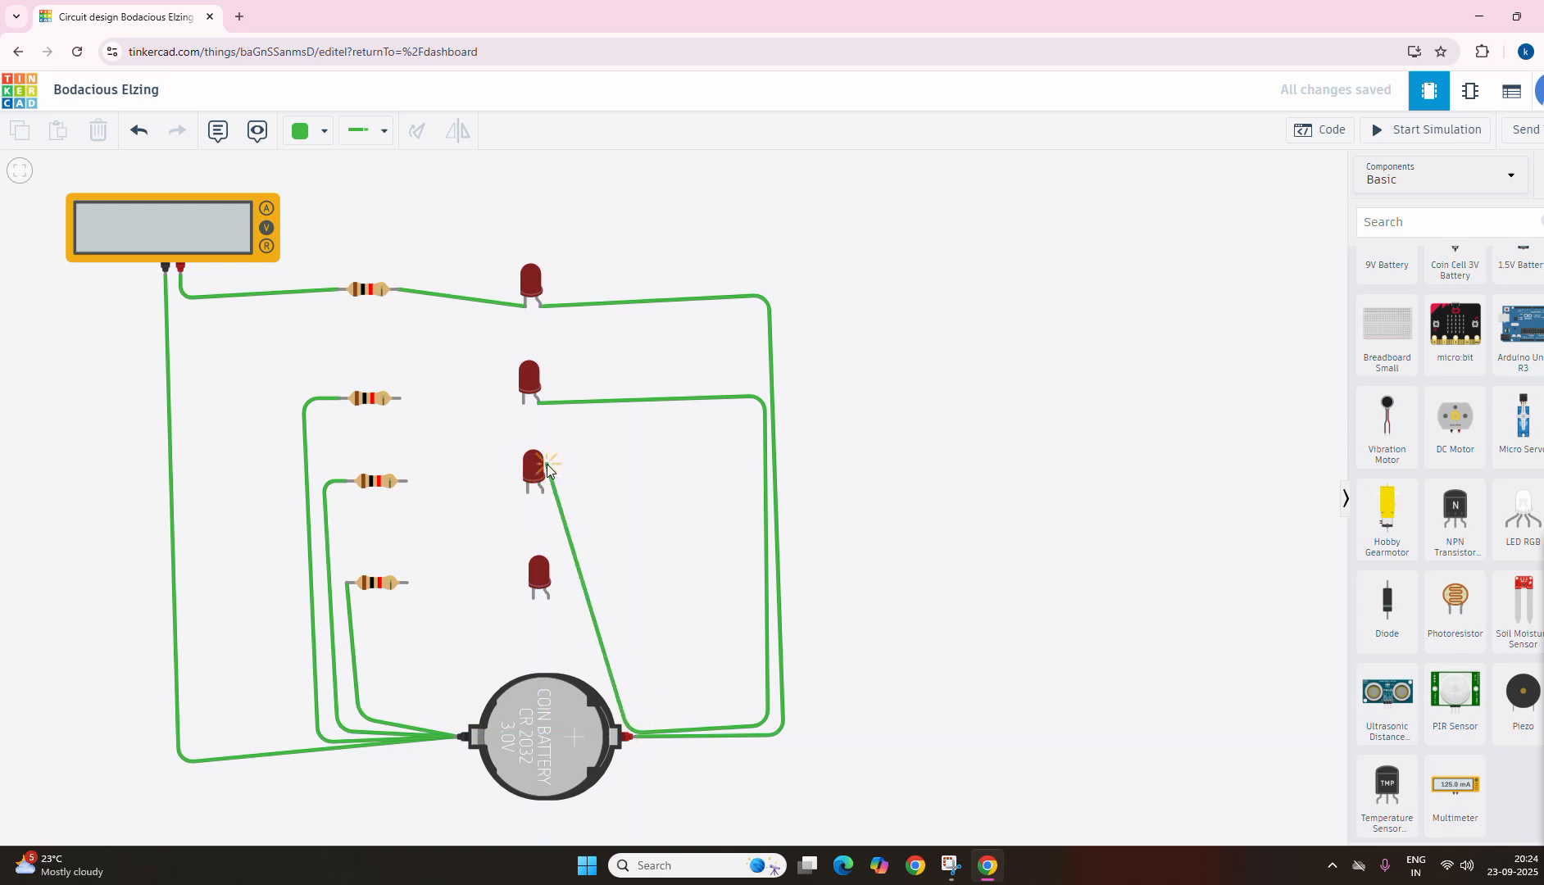
{"action": "left_click", "coordinate": [631, 738]}
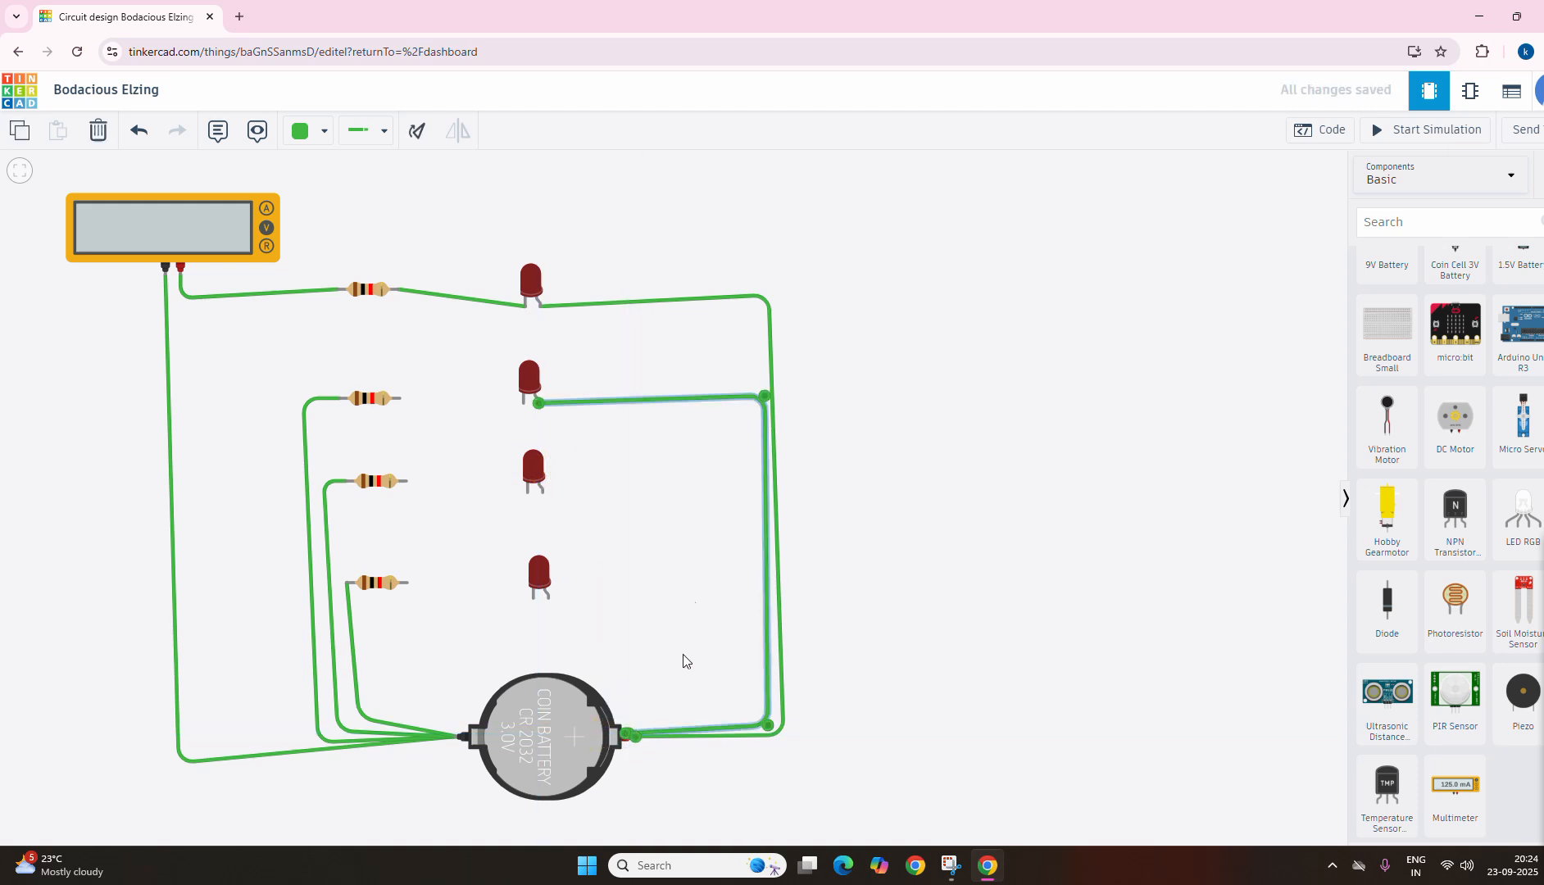
{"action": "left_click", "coordinate": [541, 491]}
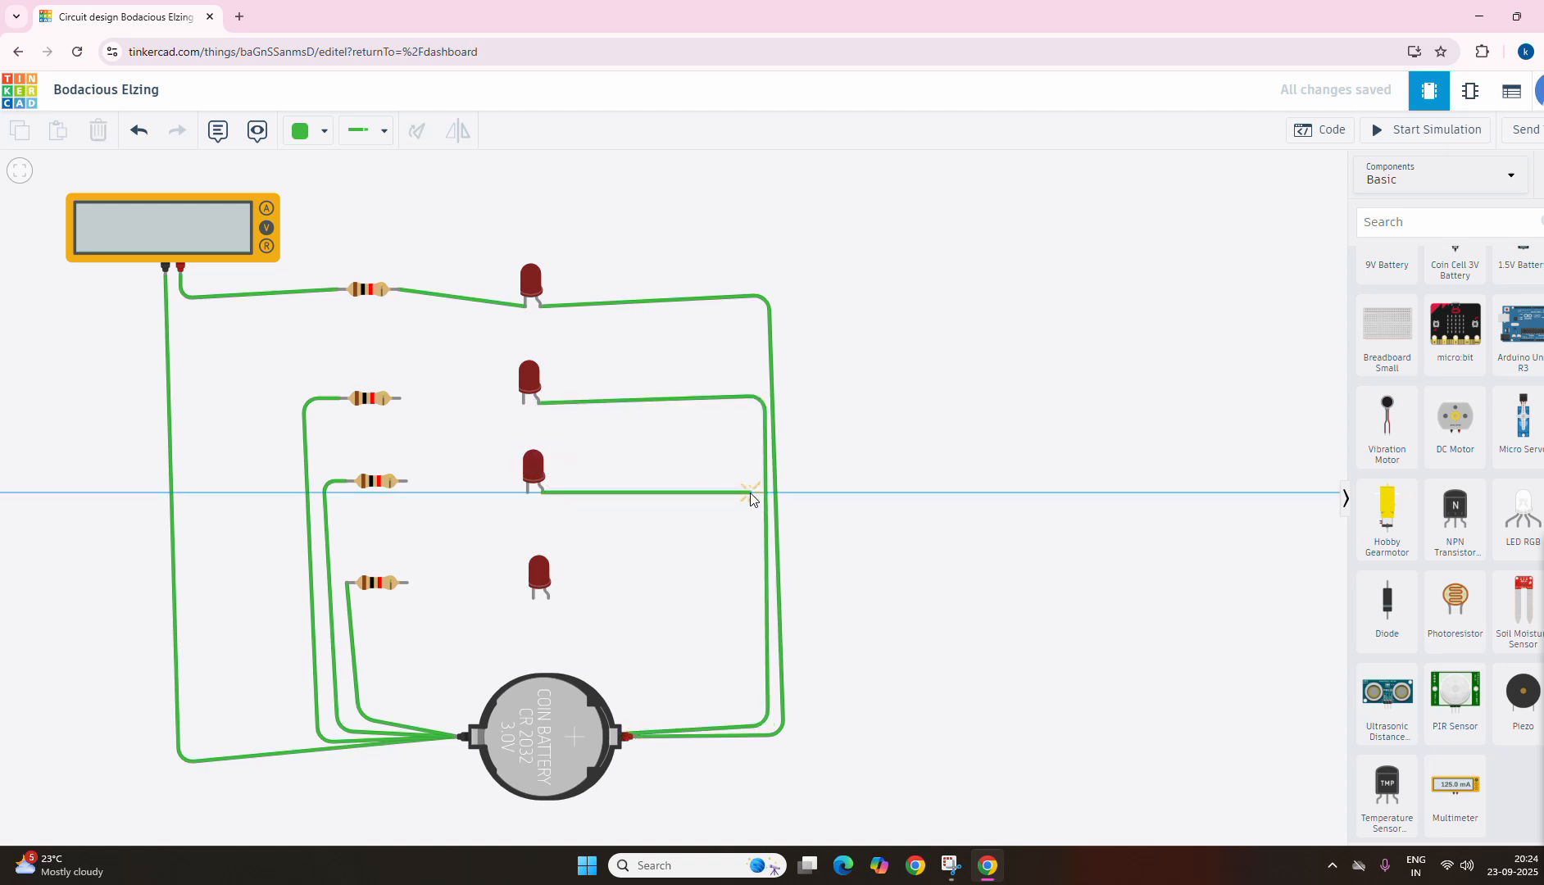
{"action": "left_click", "coordinate": [750, 492]}
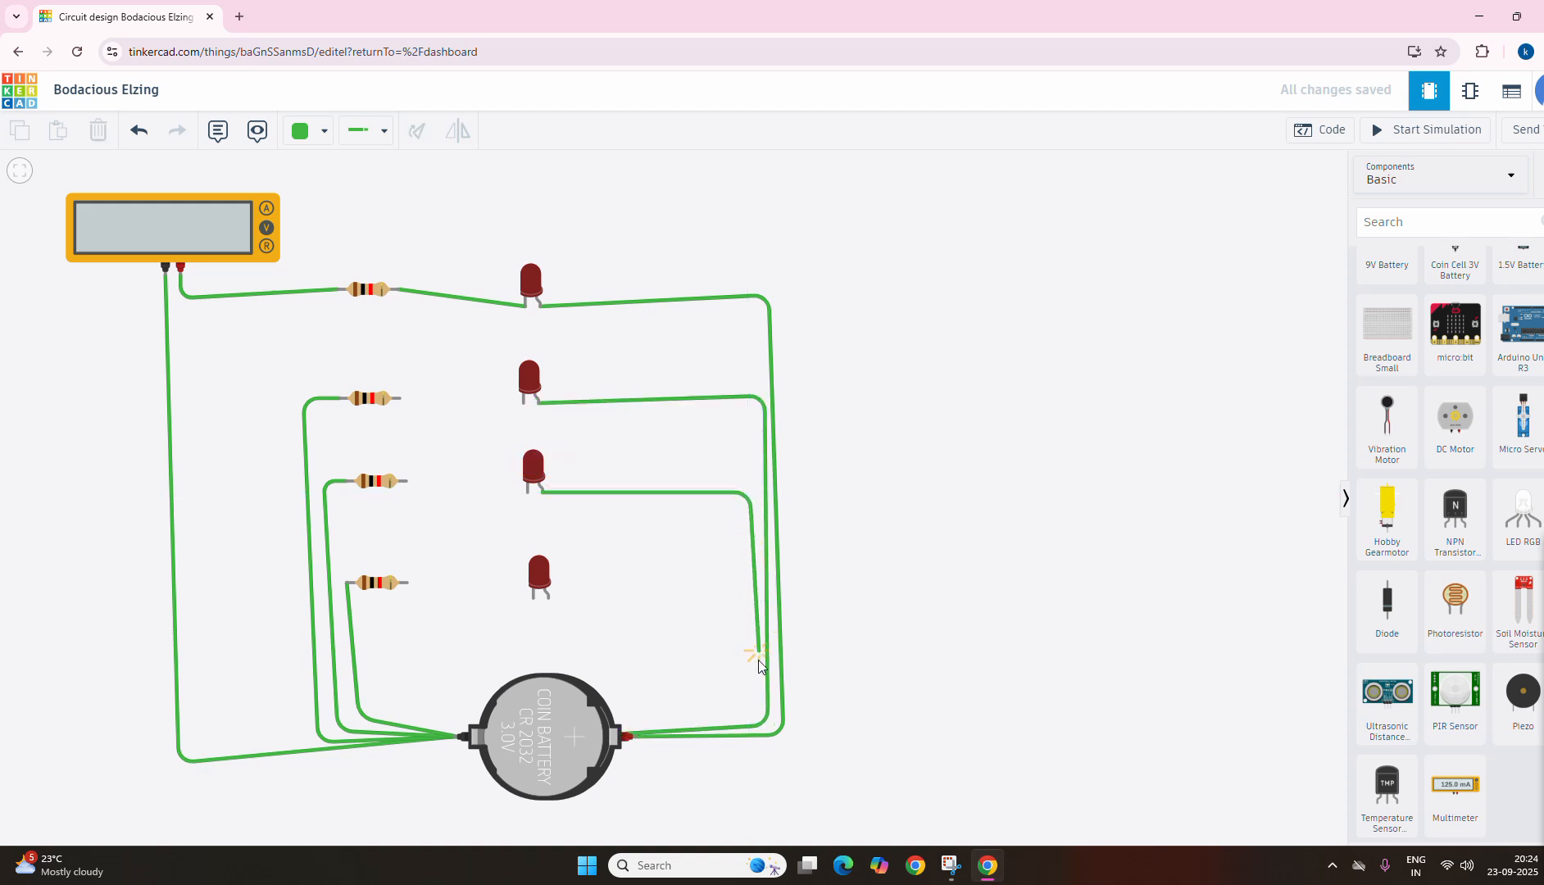
{"action": "left_click", "coordinate": [749, 714]}
{"action": "left_click", "coordinate": [629, 737]}
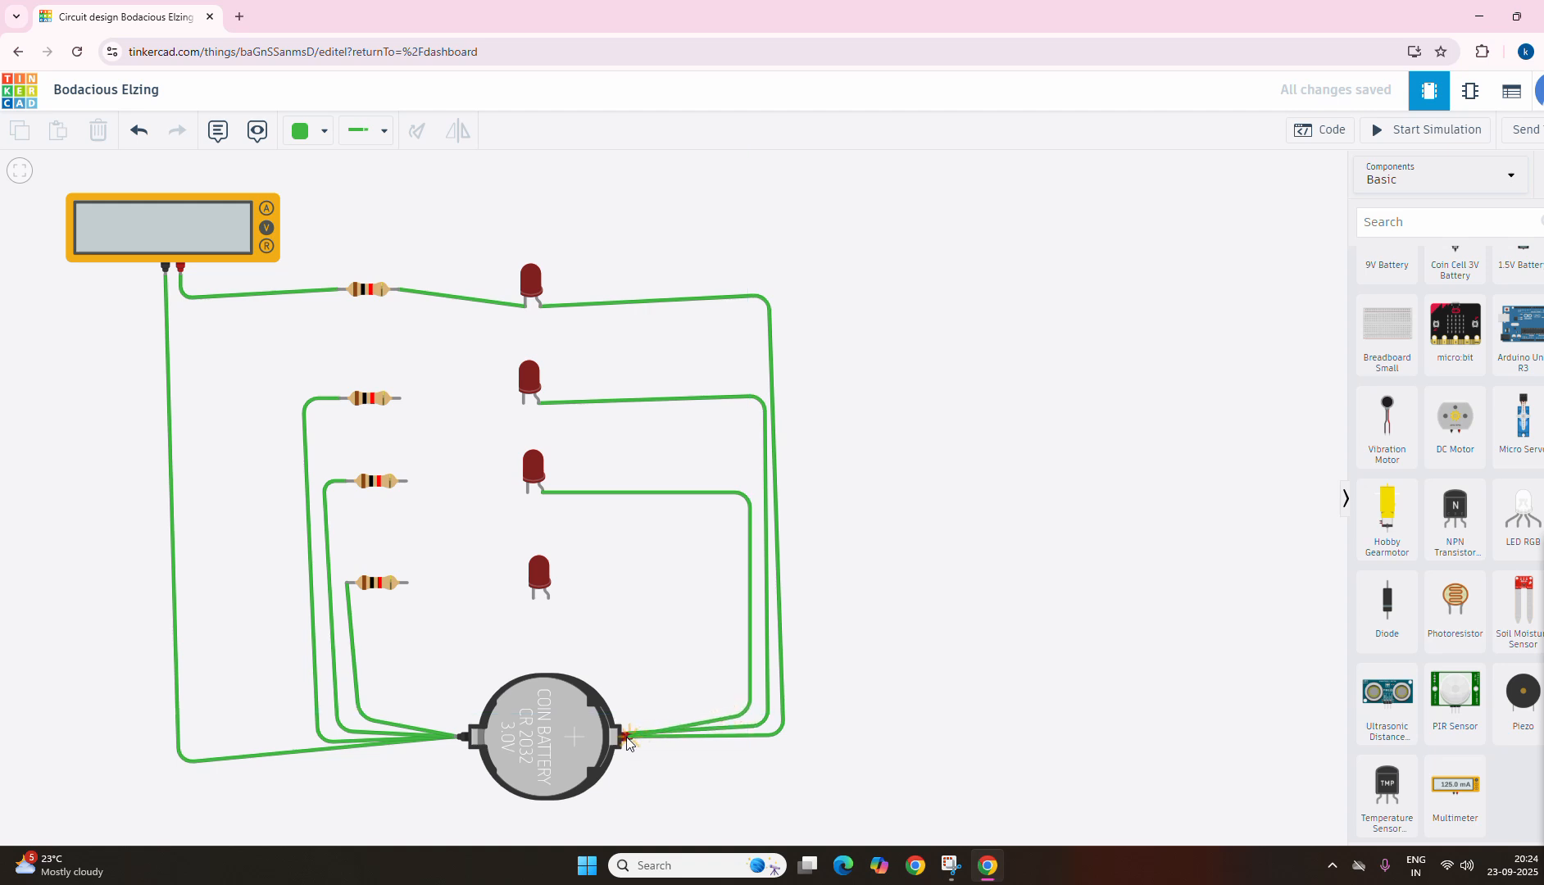
{"action": "left_click", "coordinate": [631, 737]}
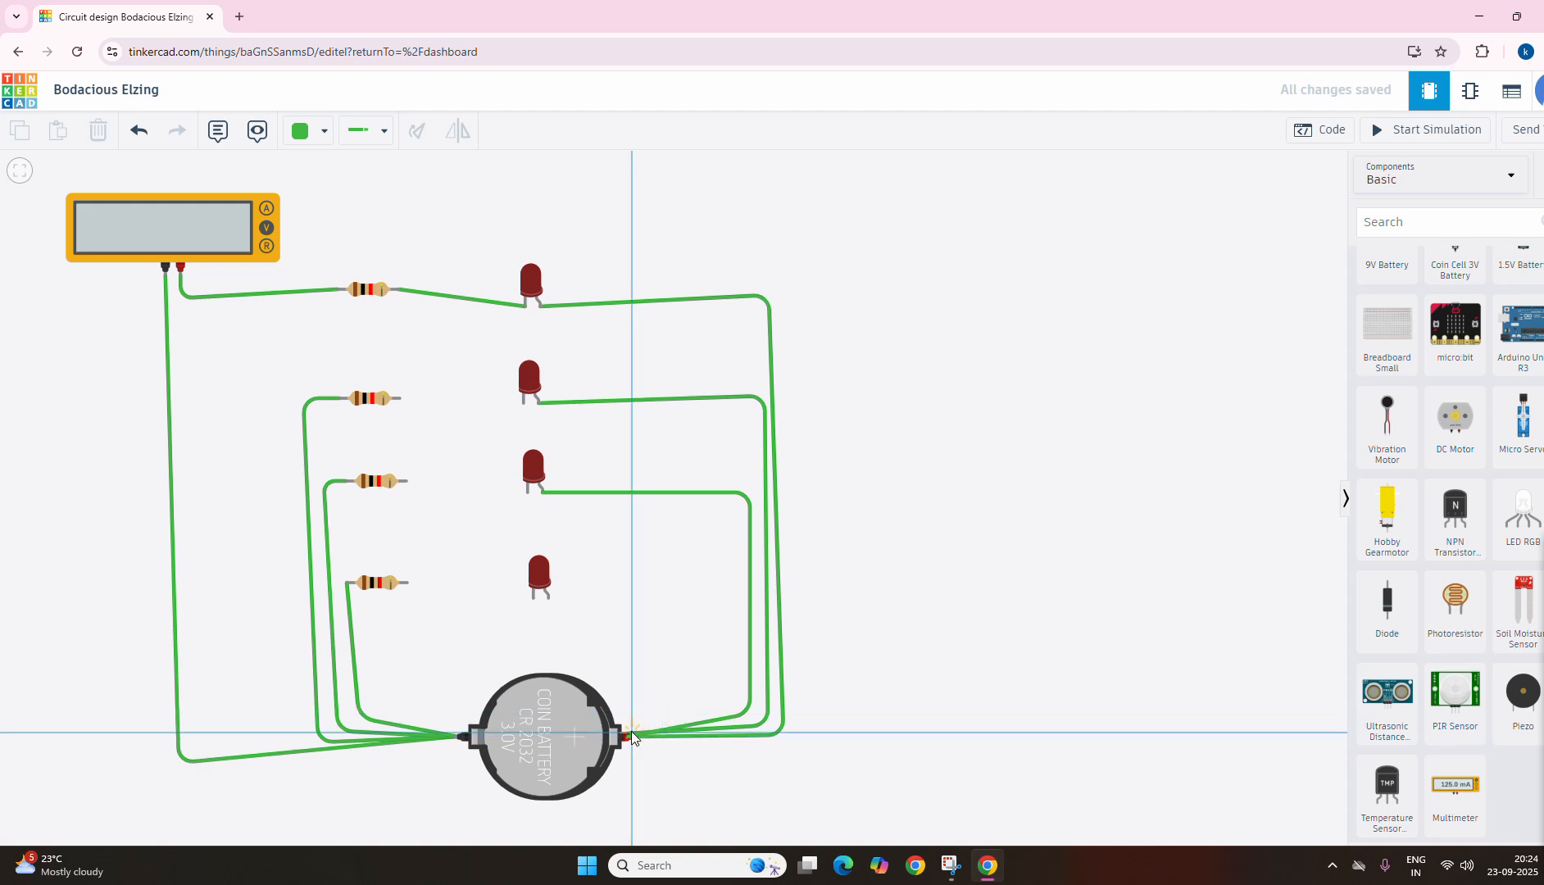
{"action": "key", "text": "Escape"}
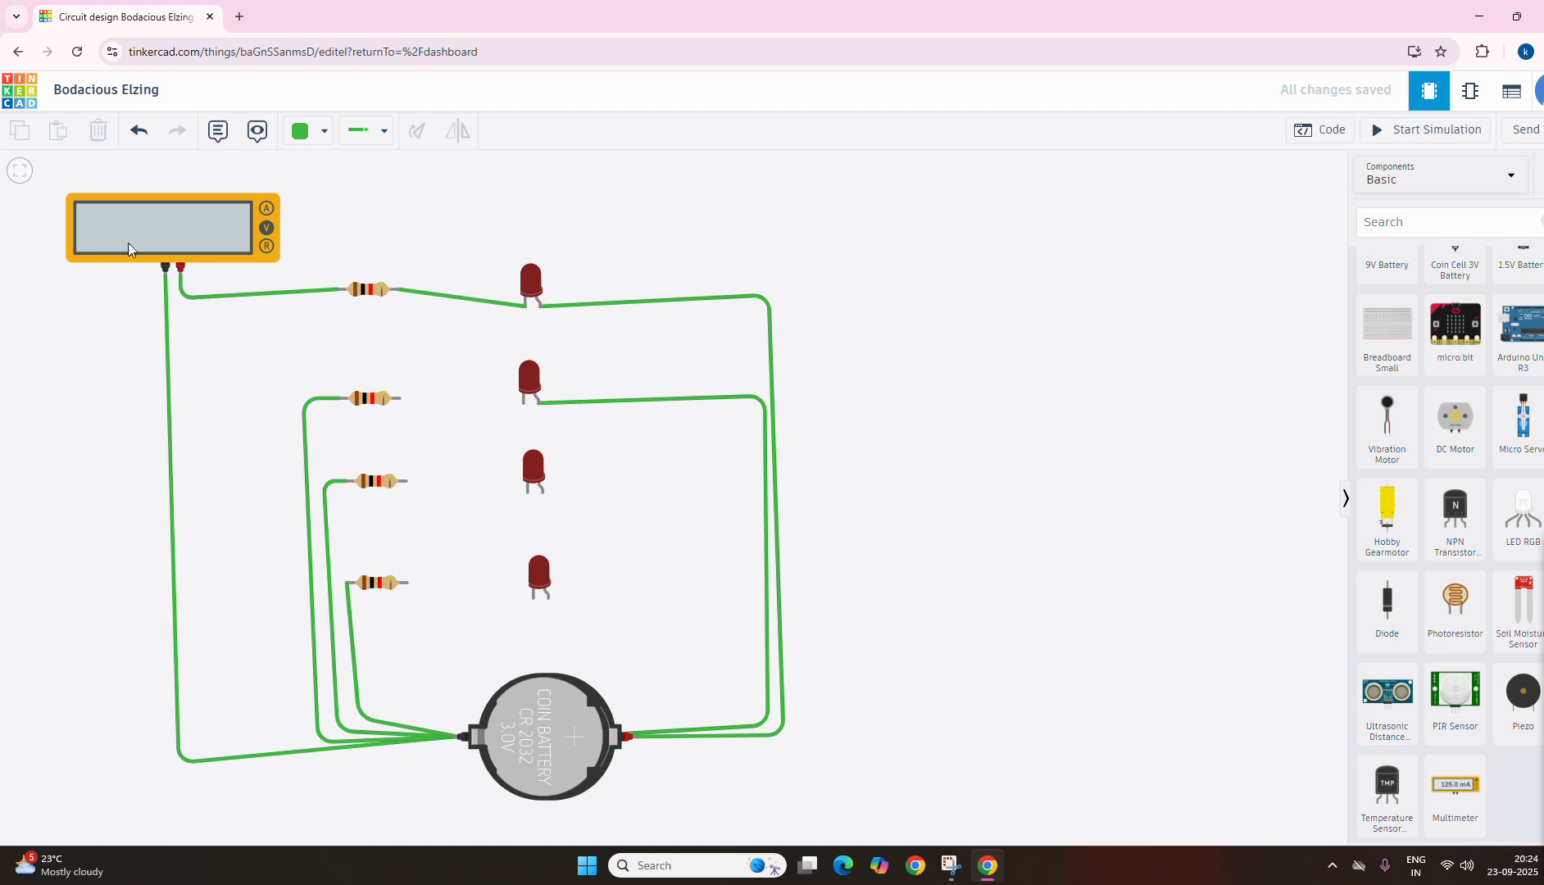
Step: Wire the anode of the third LED to the coin cell's positive terminal with two bends, inside the second LED's wire
{"action": "left_click", "coordinate": [364, 136]}
{"action": "left_click", "coordinate": [541, 492]}
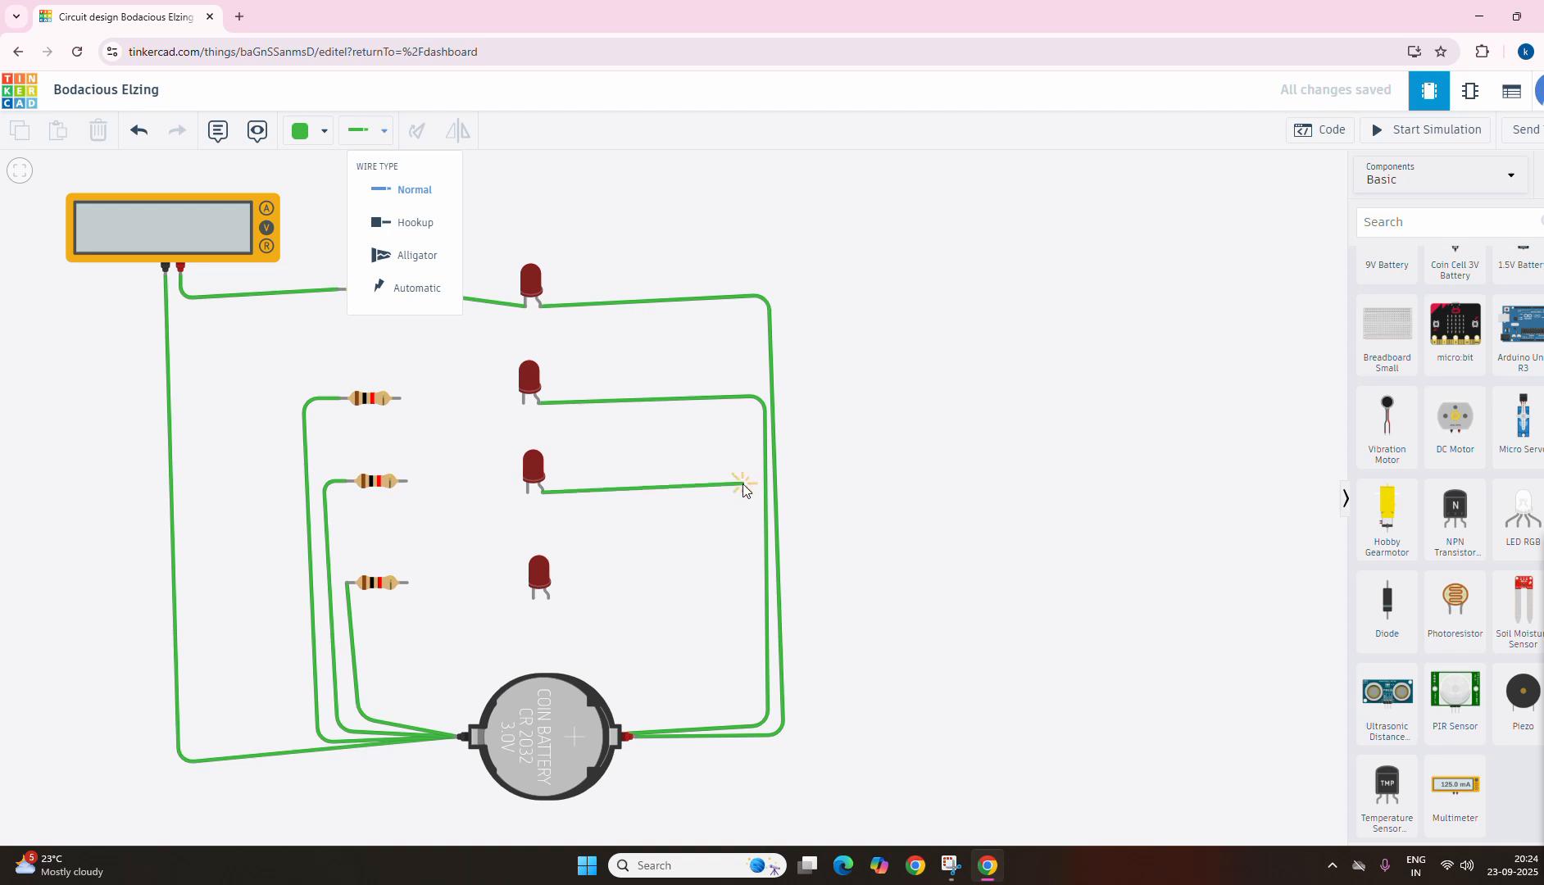
{"action": "left_click", "coordinate": [744, 486]}
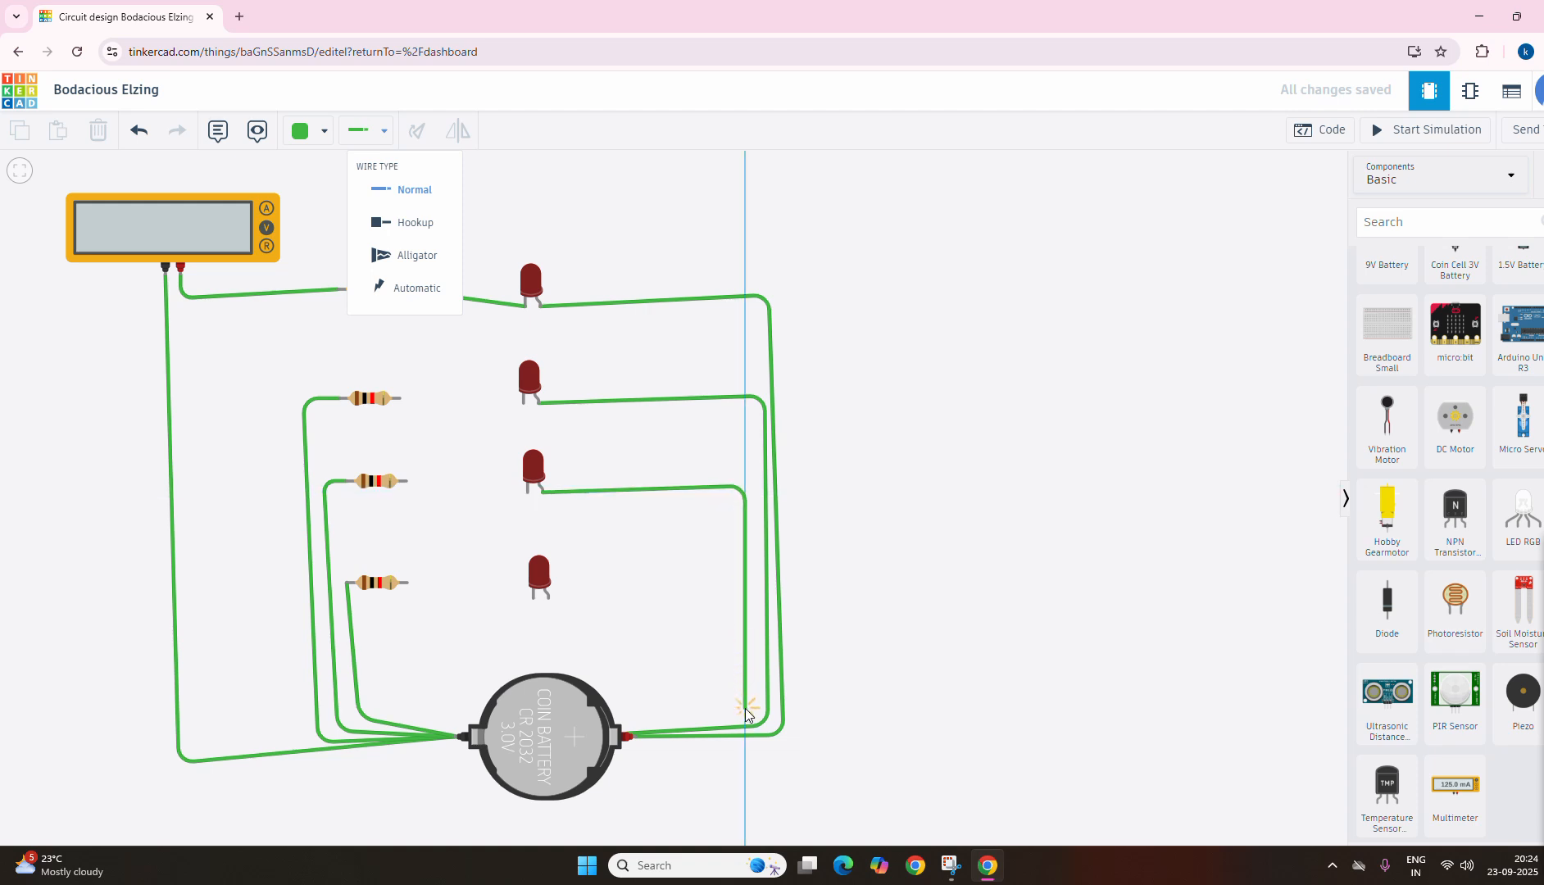
{"action": "left_click", "coordinate": [746, 713]}
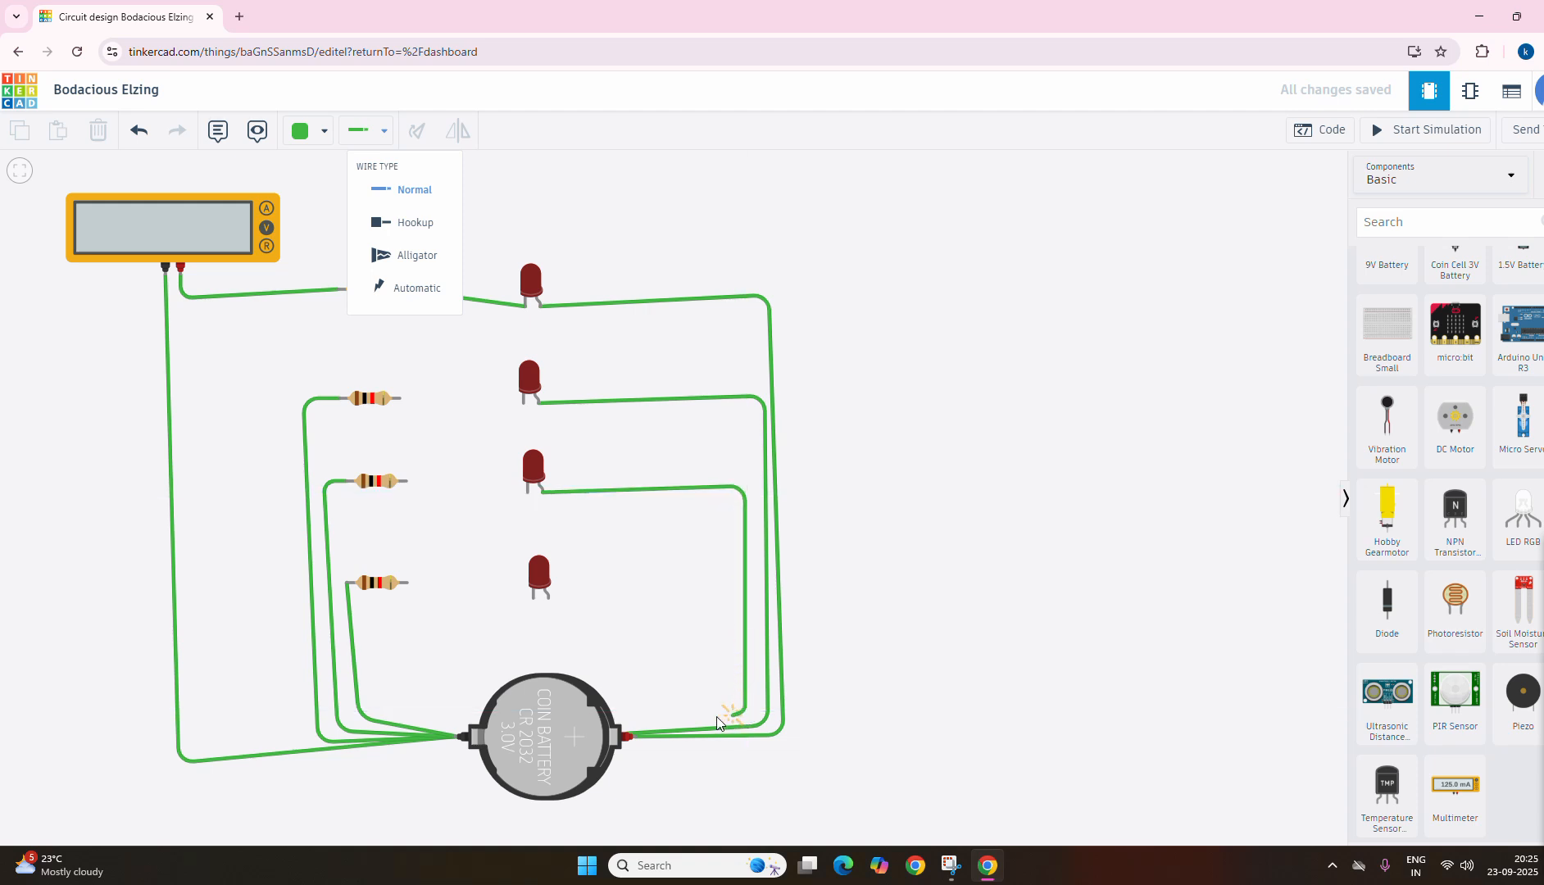
{"action": "left_click", "coordinate": [632, 737]}
{"action": "left_click", "coordinate": [632, 741]}
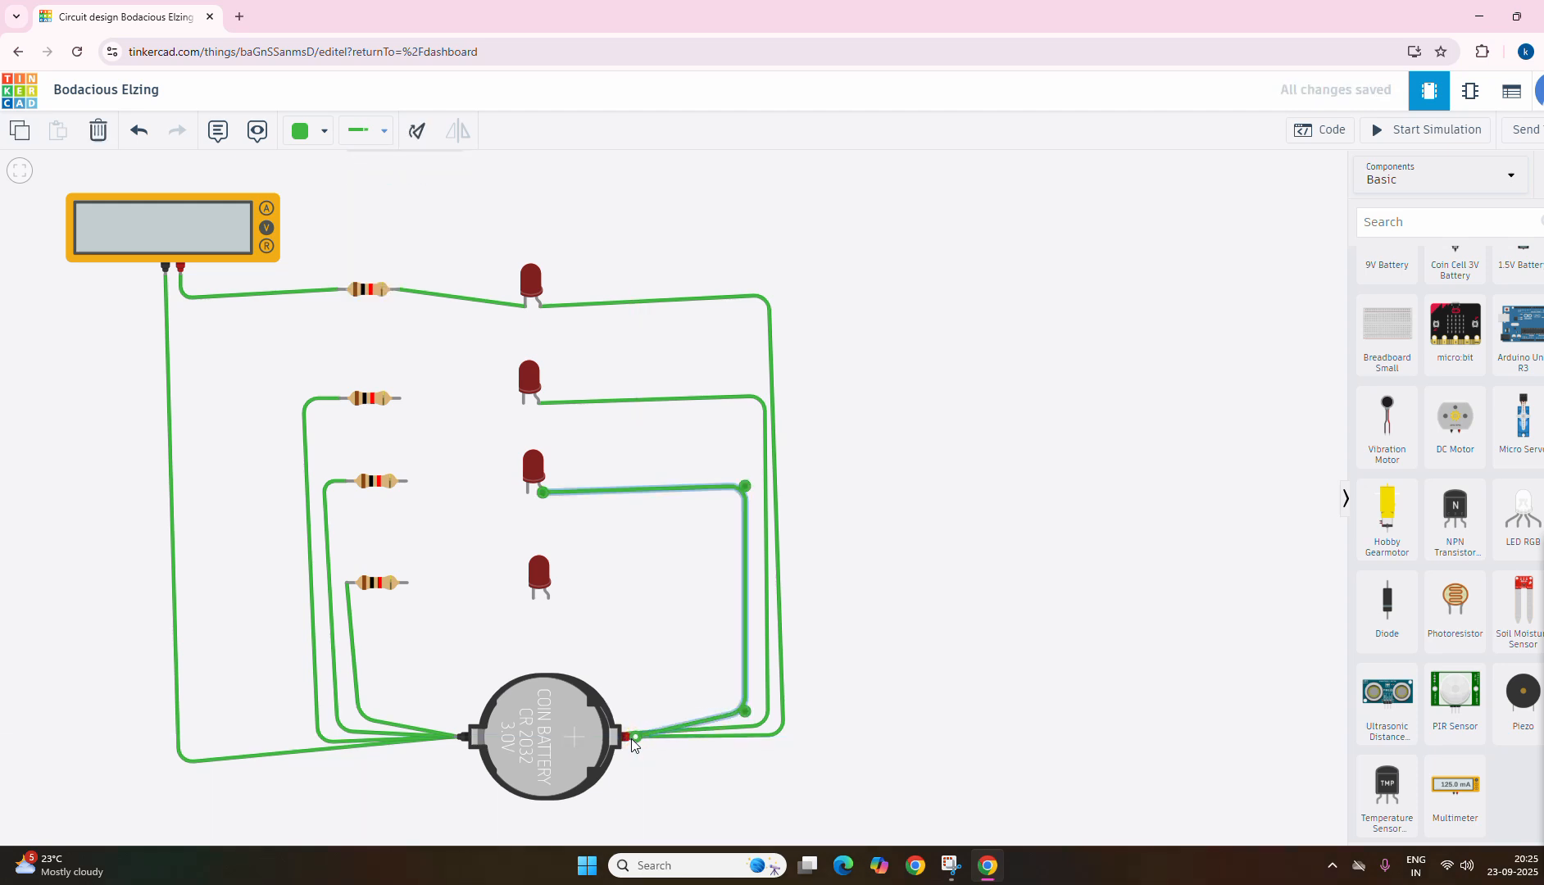
{"action": "left_click", "coordinate": [547, 596]}
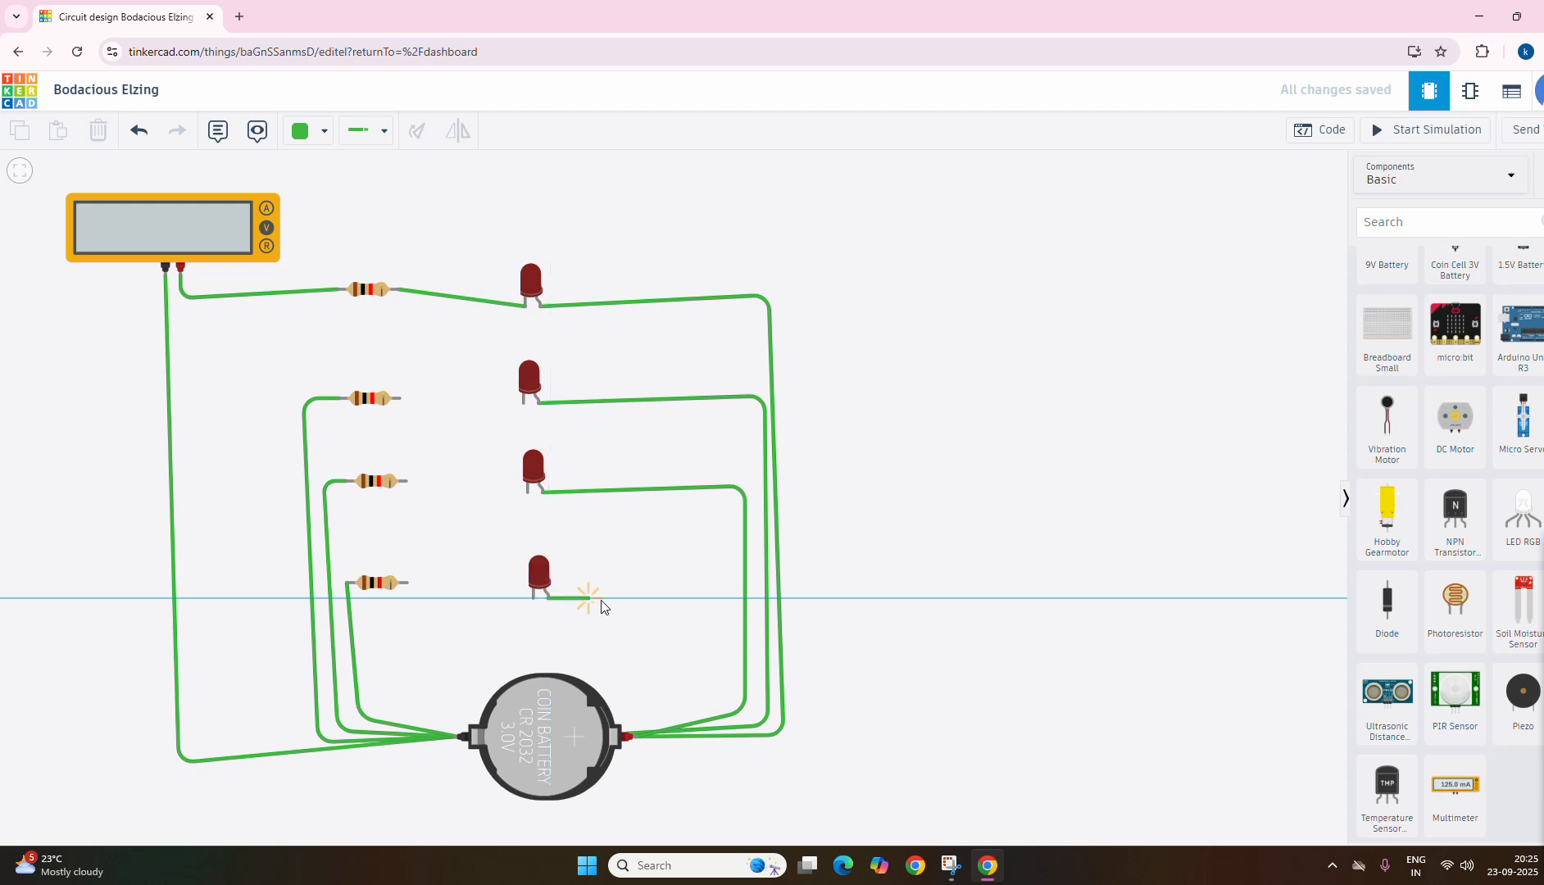
{"action": "left_click", "coordinate": [721, 598]}
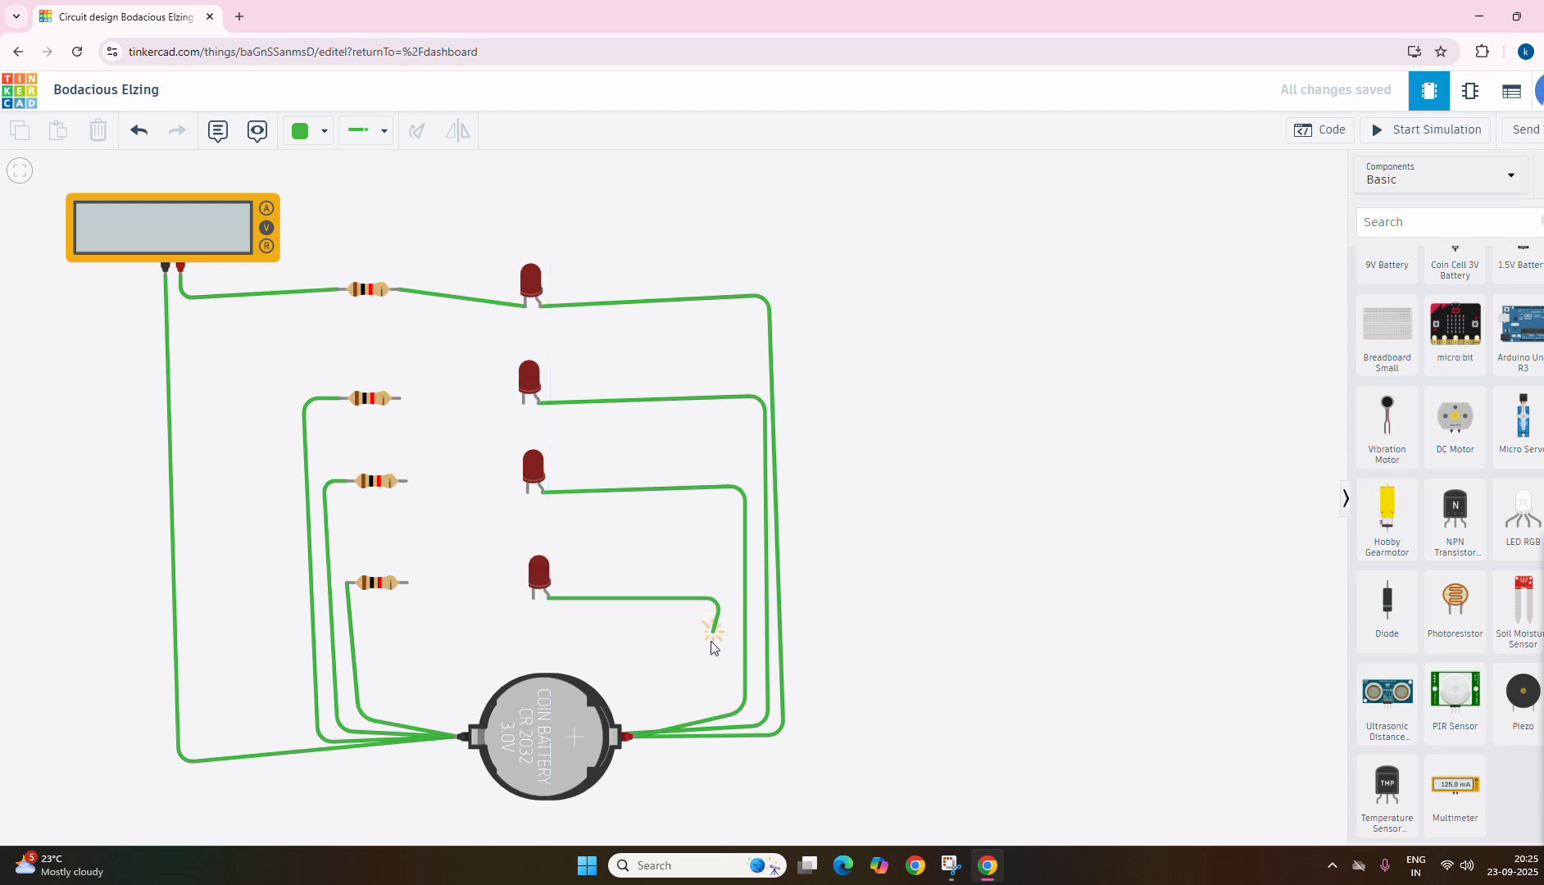
{"action": "left_click", "coordinate": [724, 709]}
{"action": "left_click", "coordinate": [634, 736]}
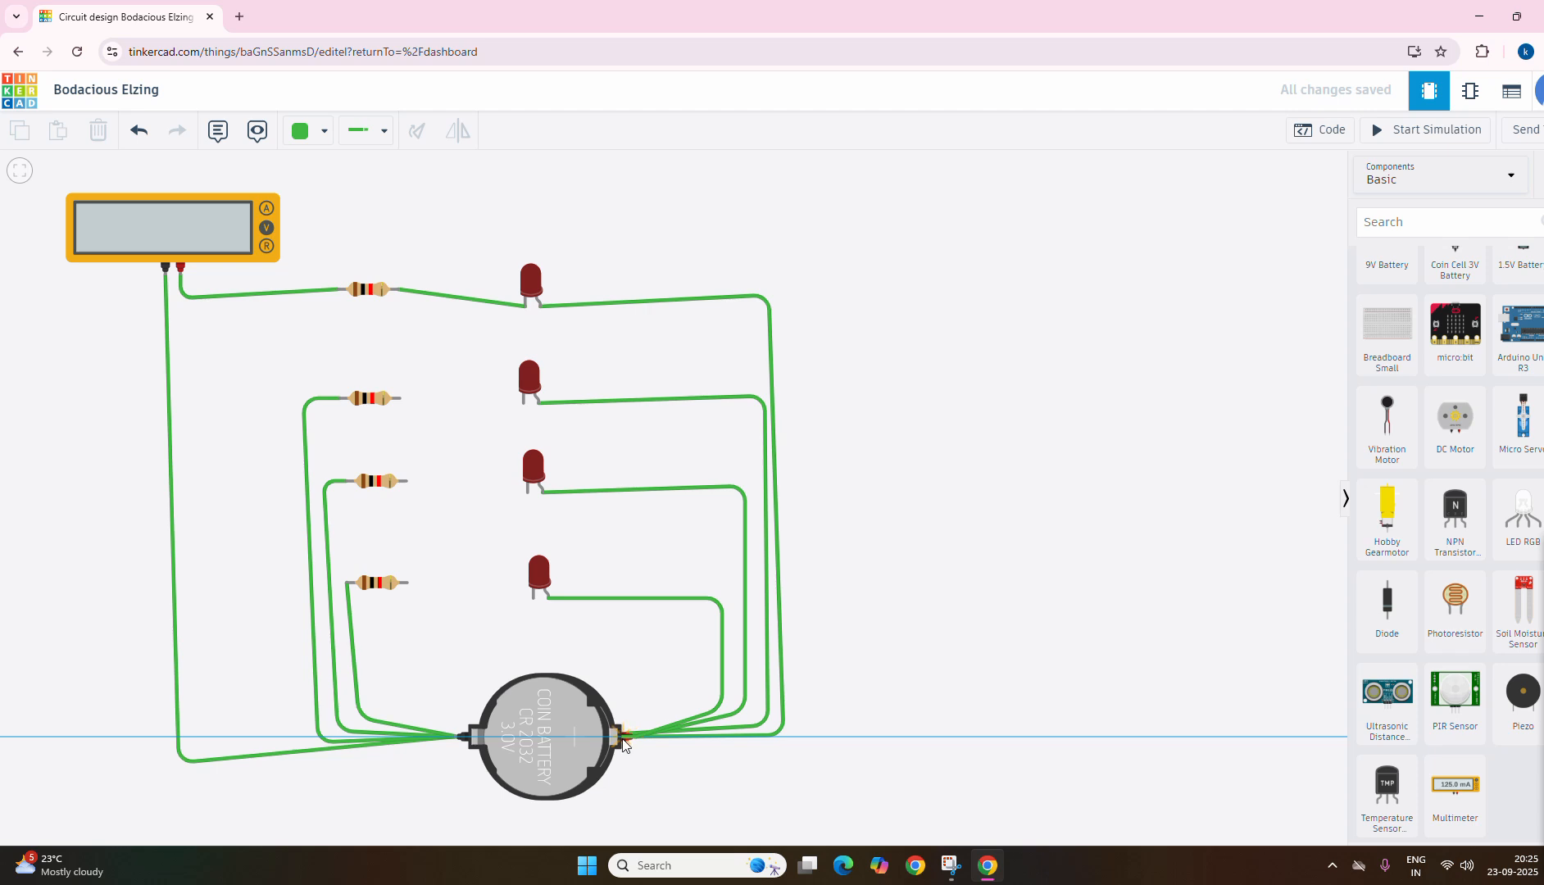
{"action": "key", "text": "Escape"}
{"action": "left_click", "coordinate": [361, 134]}
{"action": "left_click", "coordinate": [548, 596]}
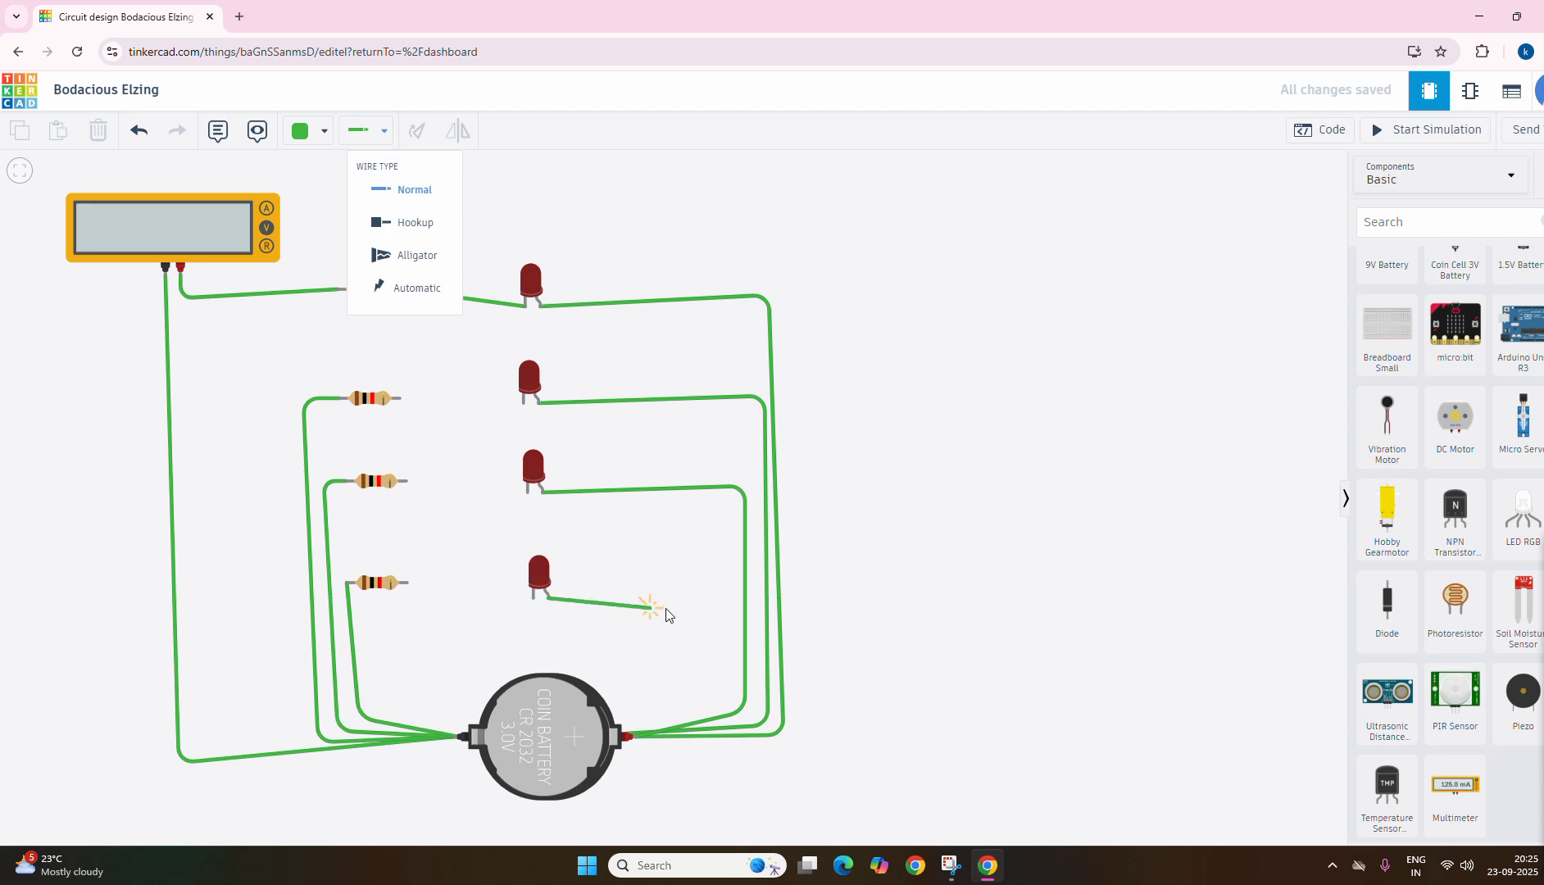
{"action": "left_click", "coordinate": [713, 598]}
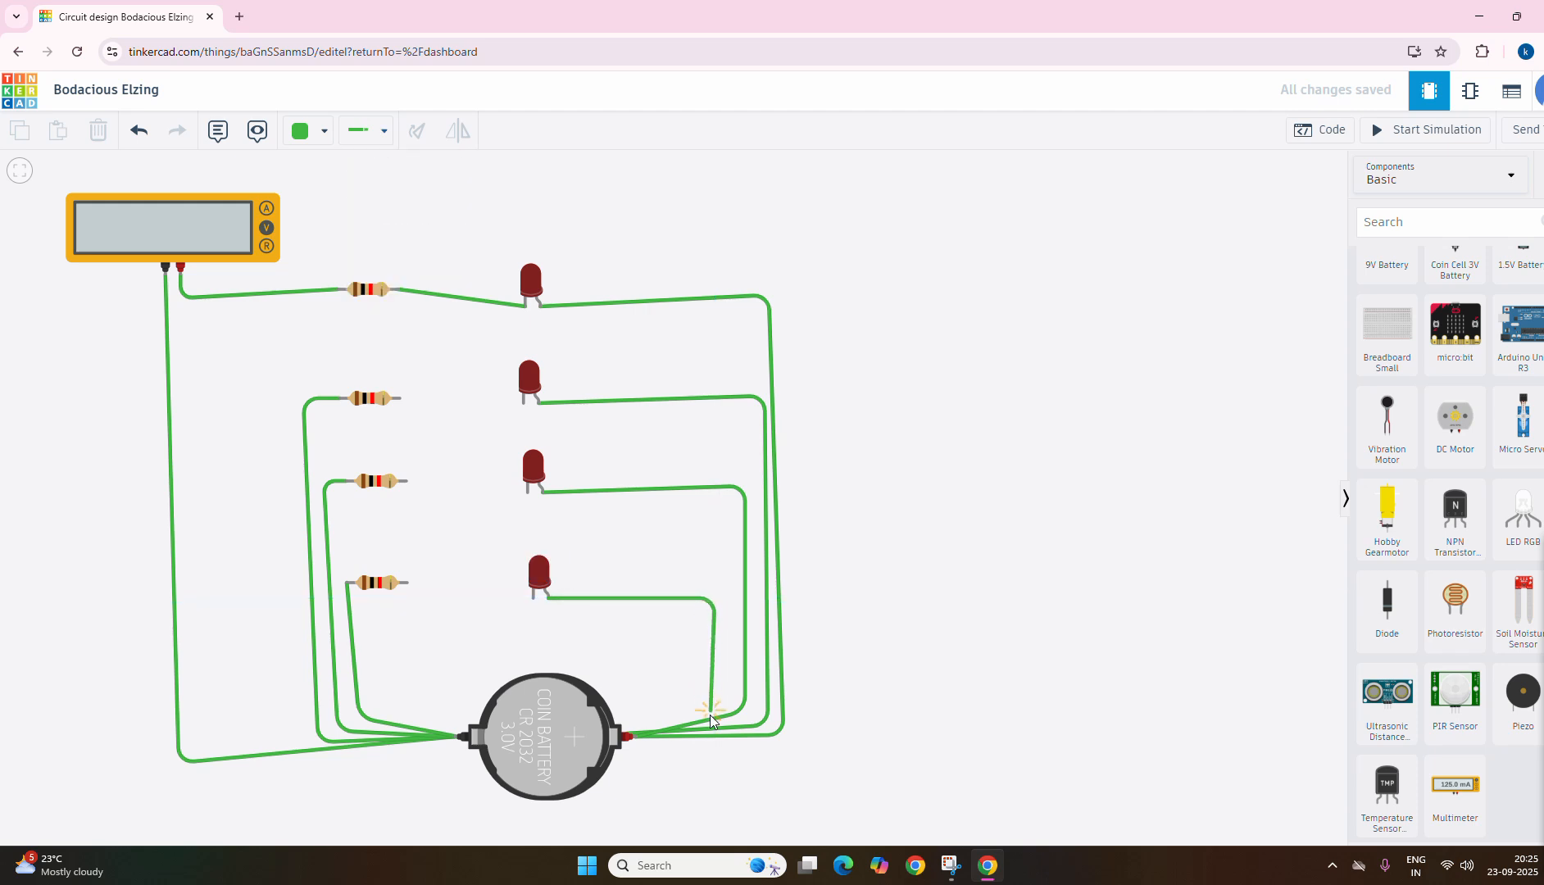
{"action": "left_click", "coordinate": [709, 705]}
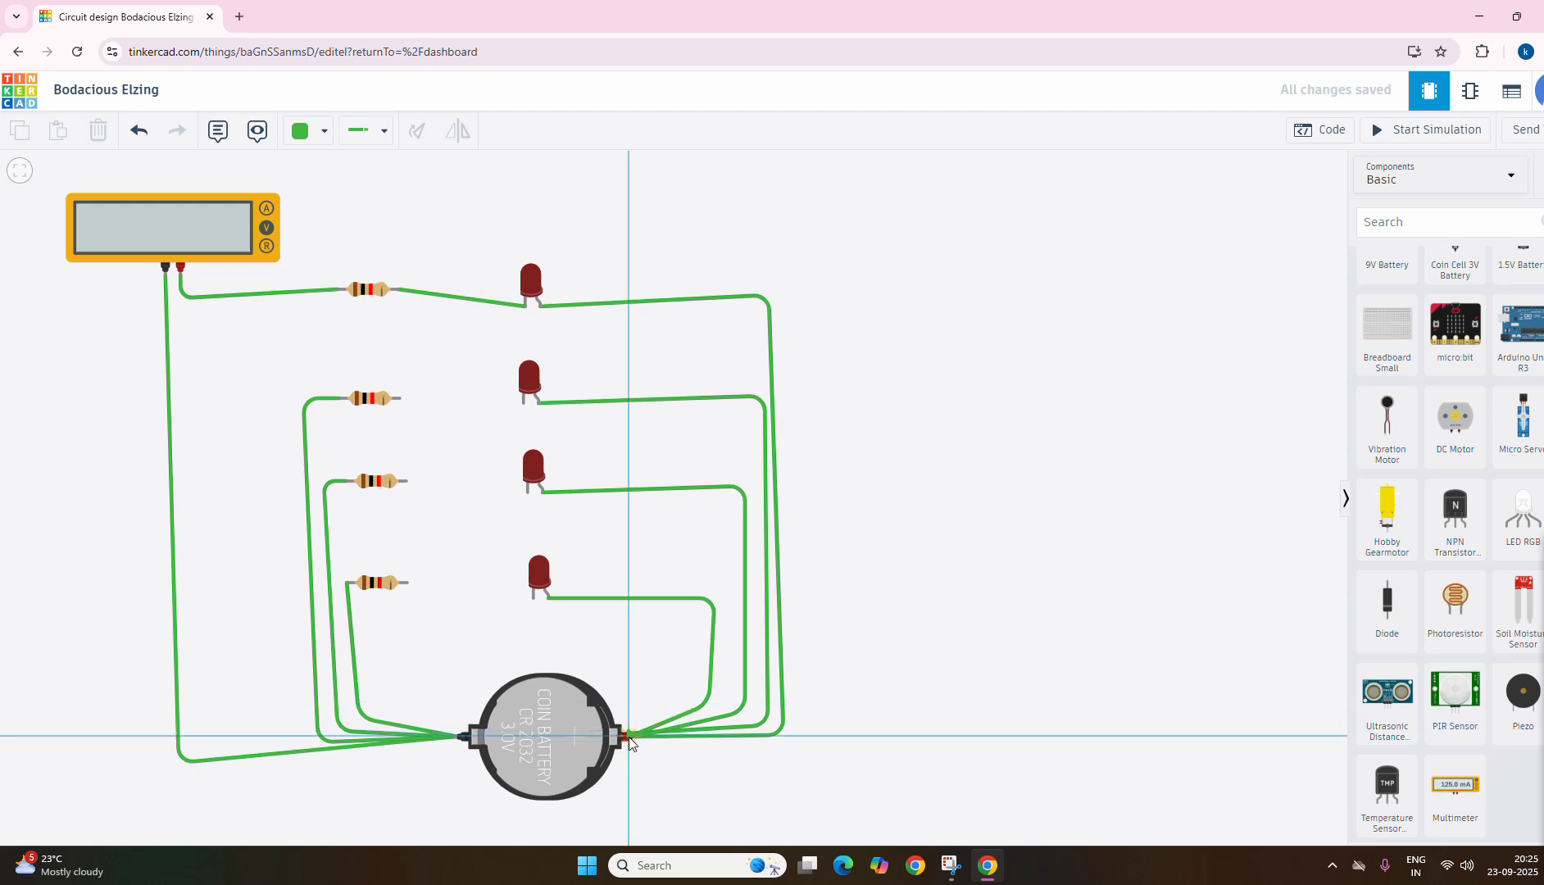
{"action": "key", "text": "Escape"}
{"action": "left_click", "coordinate": [367, 132]}
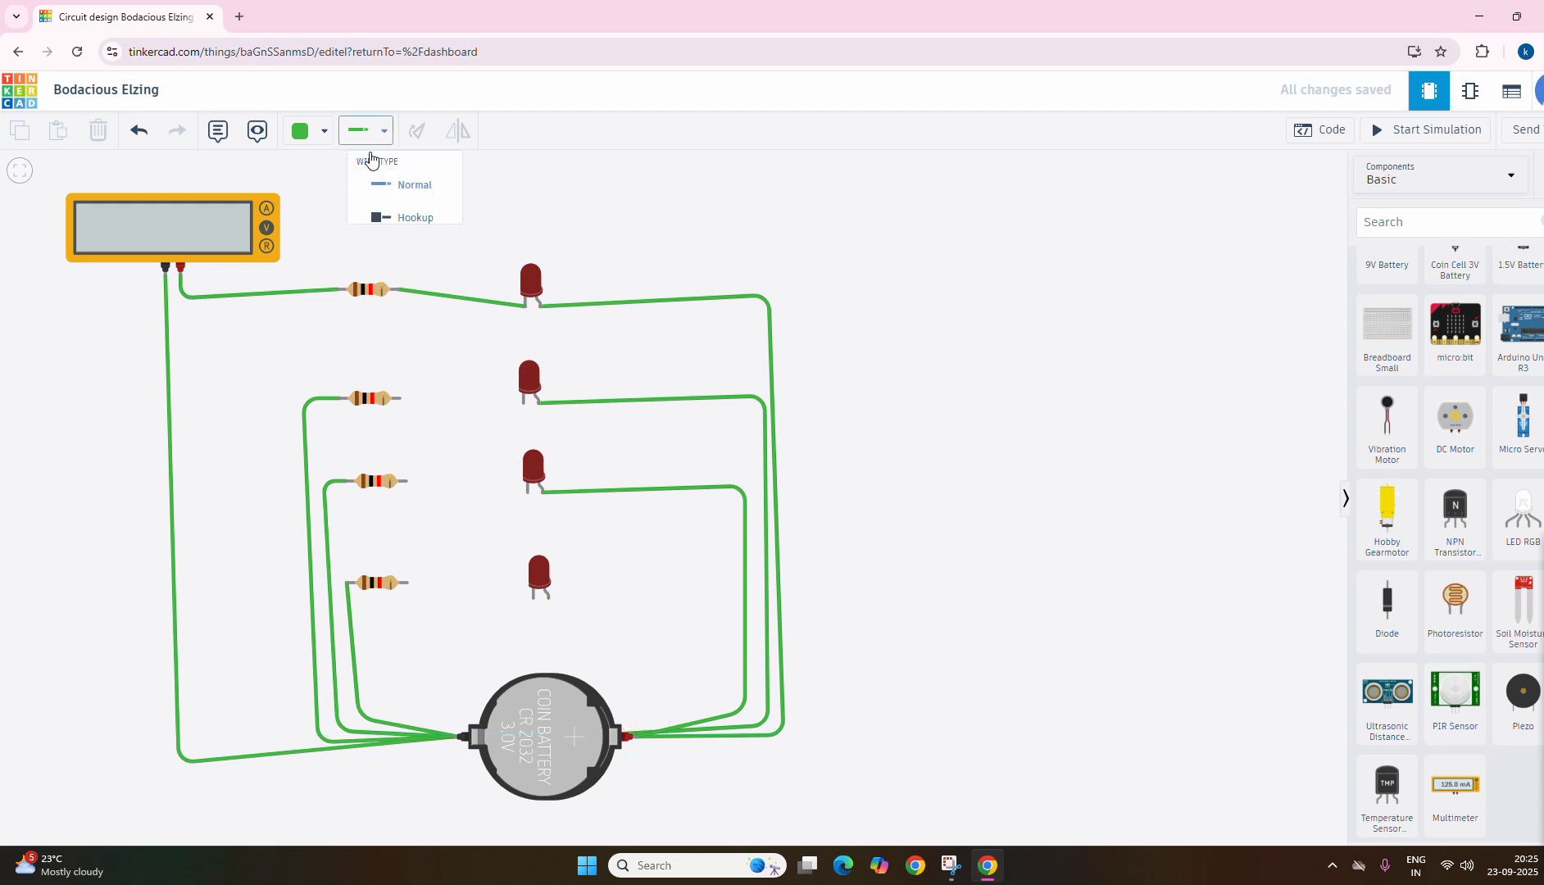
{"action": "left_click", "coordinate": [547, 597]}
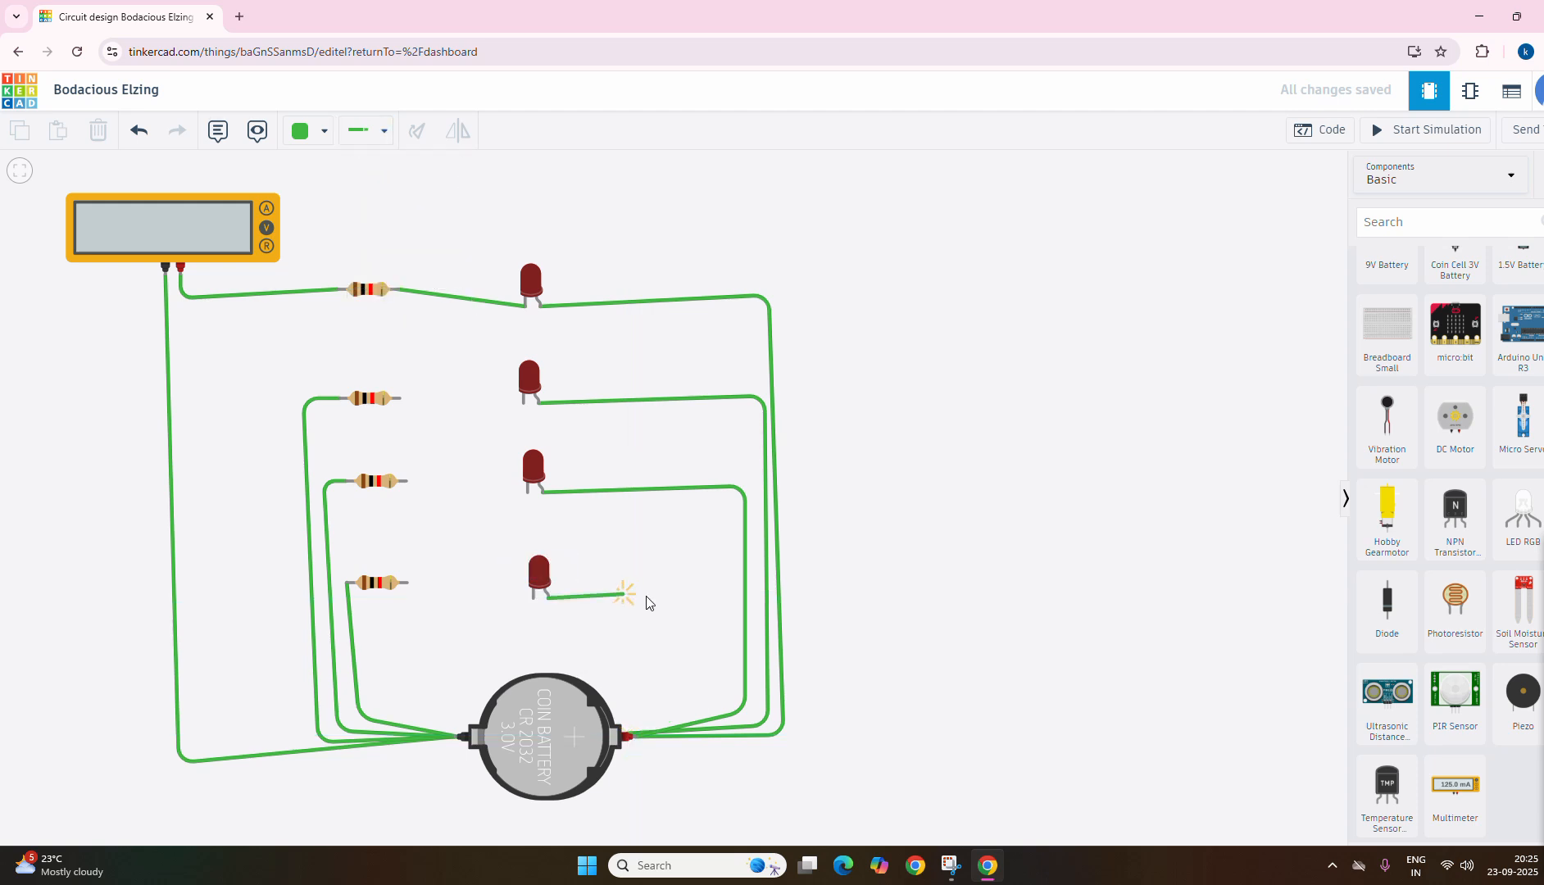
{"action": "left_click", "coordinate": [716, 599]}
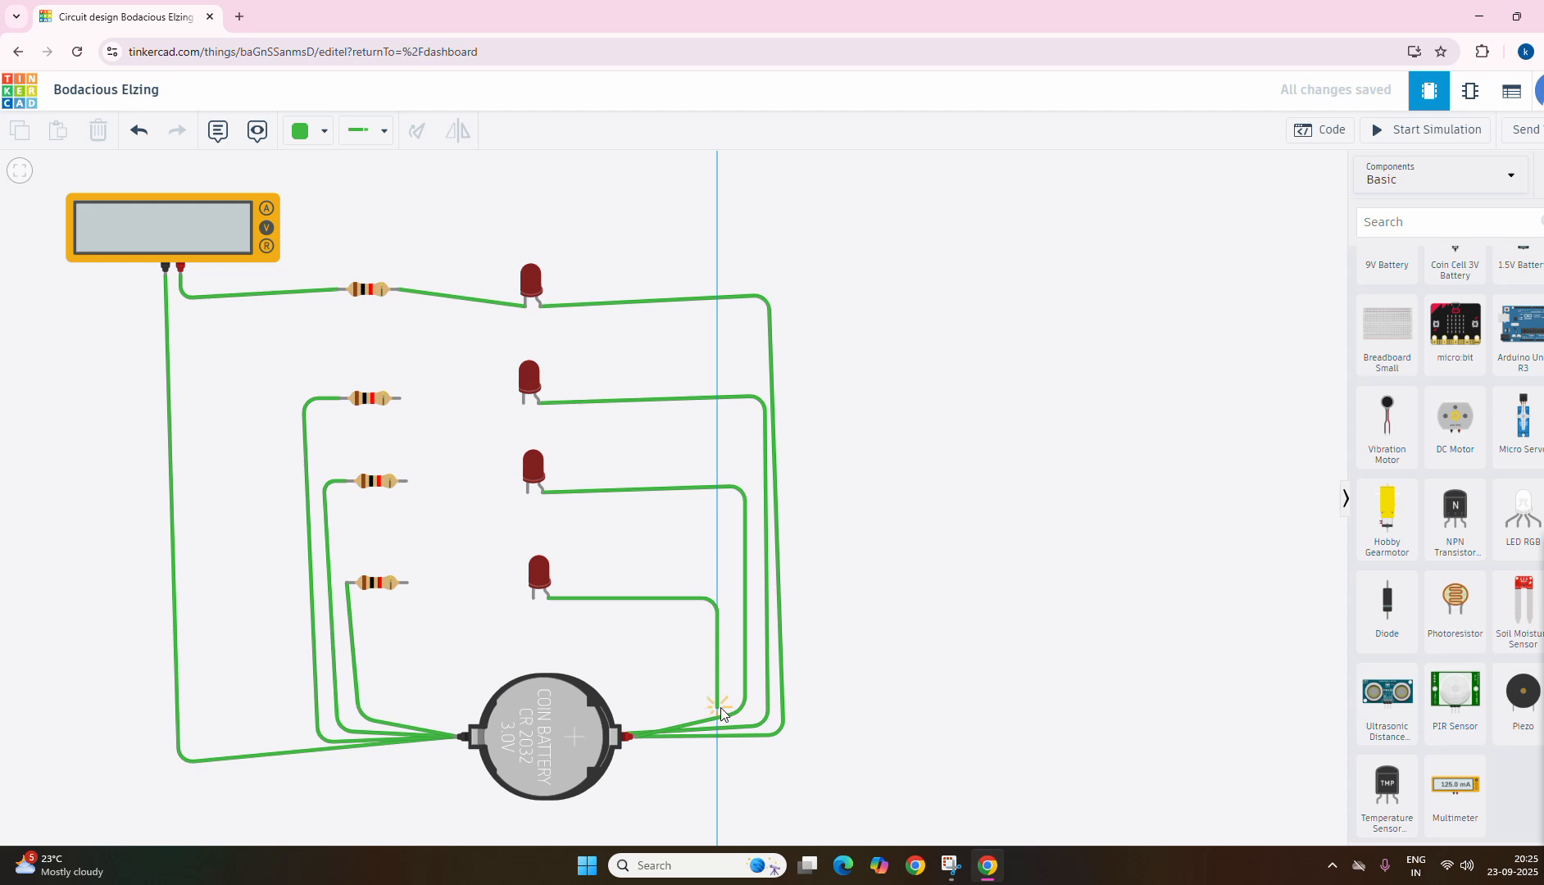
{"action": "left_click", "coordinate": [627, 742]}
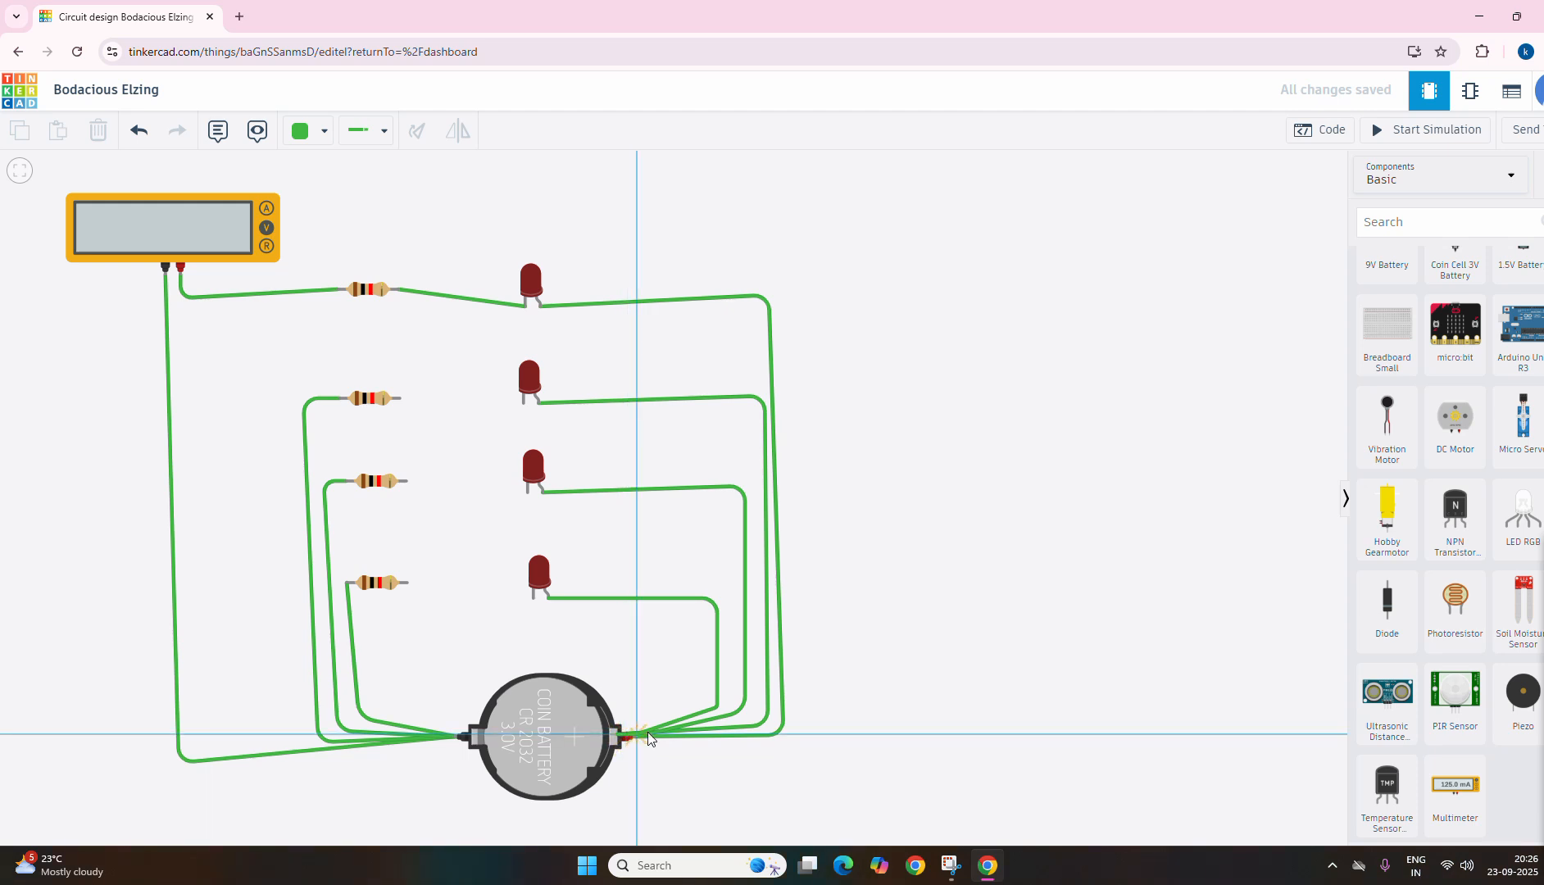
{"action": "key", "text": "Escape"}
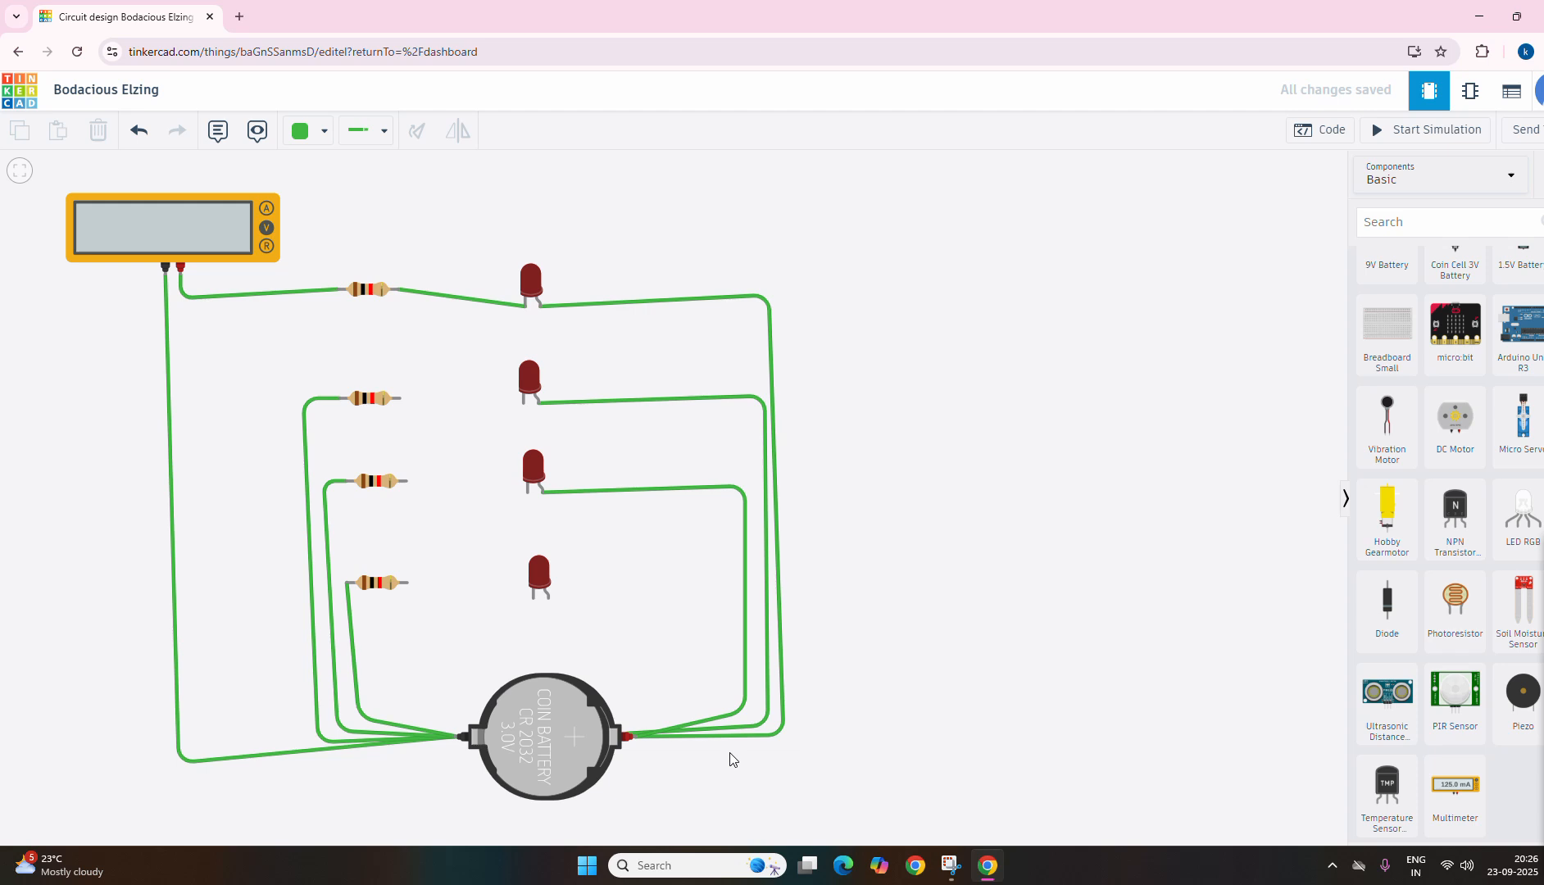
{"action": "left_click", "coordinate": [548, 597]}
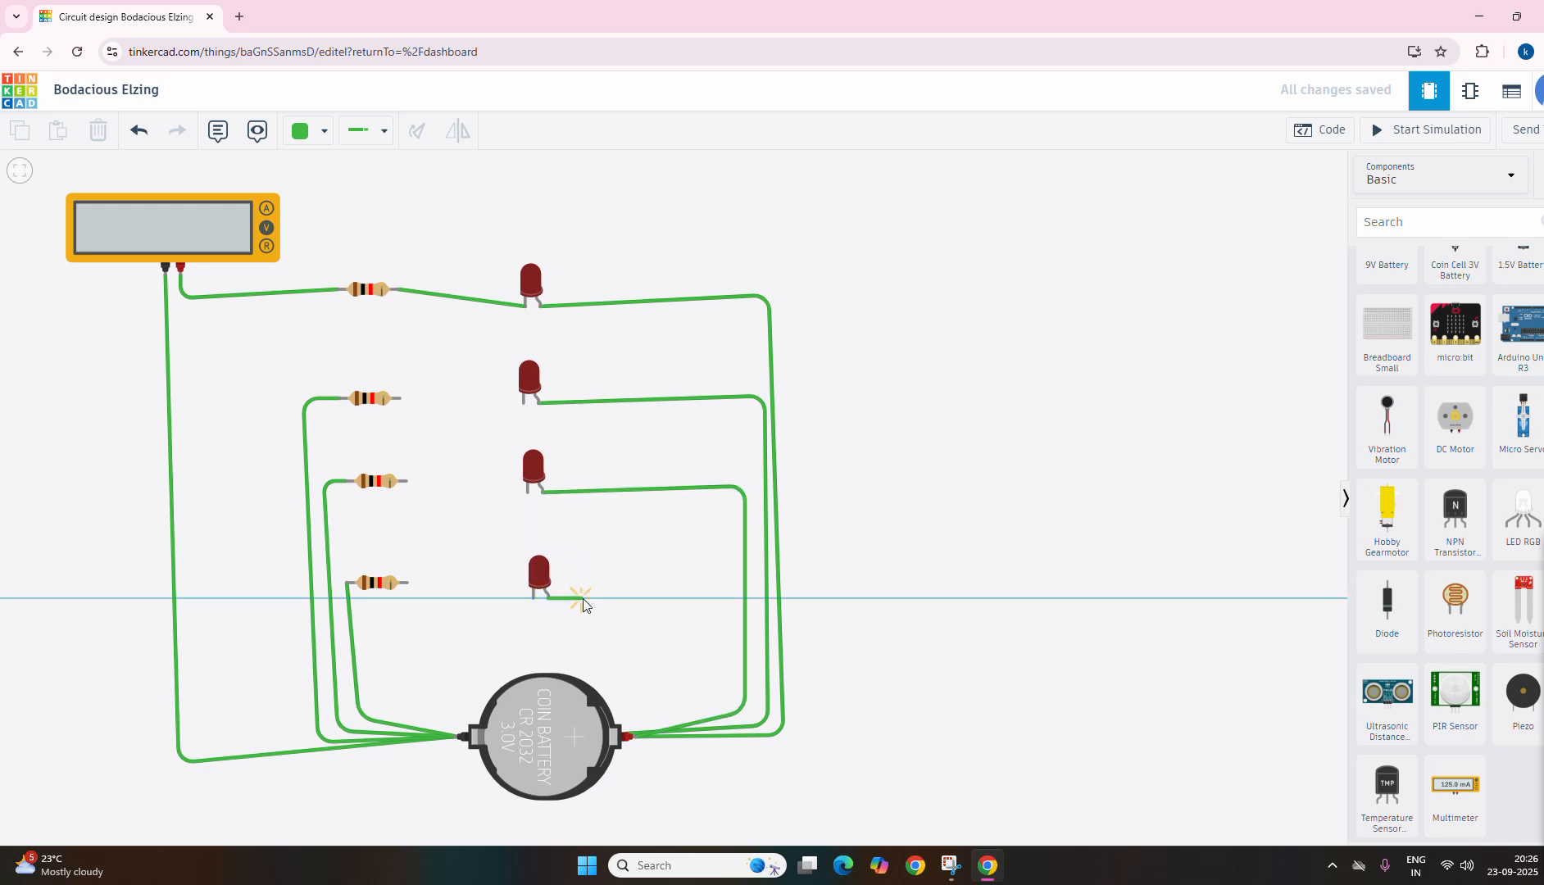
{"action": "left_click", "coordinate": [800, 599]}
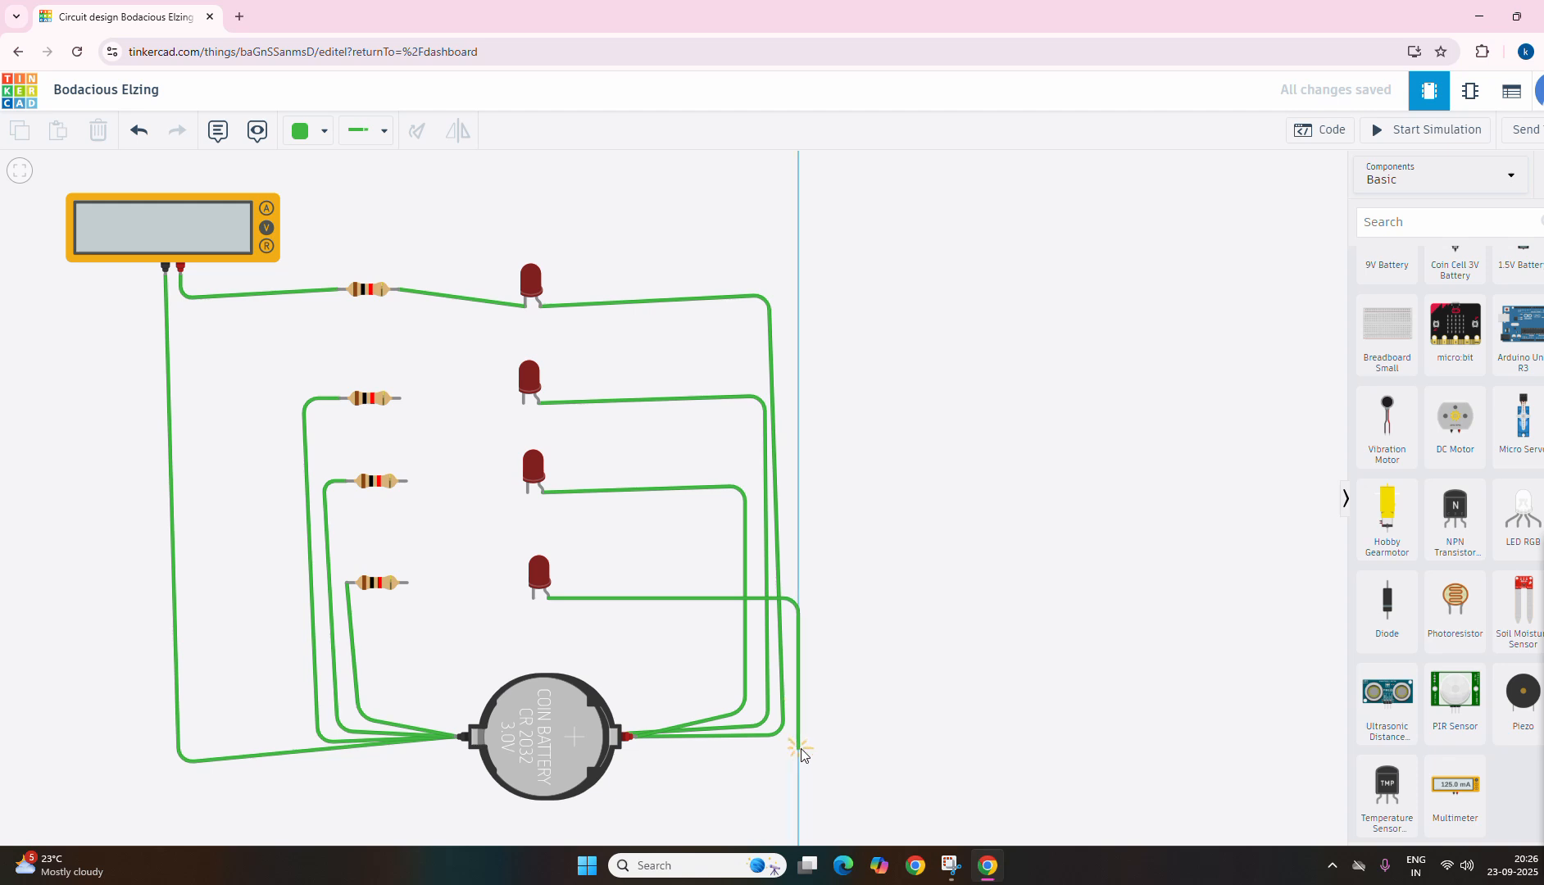
{"action": "left_click", "coordinate": [797, 744]}
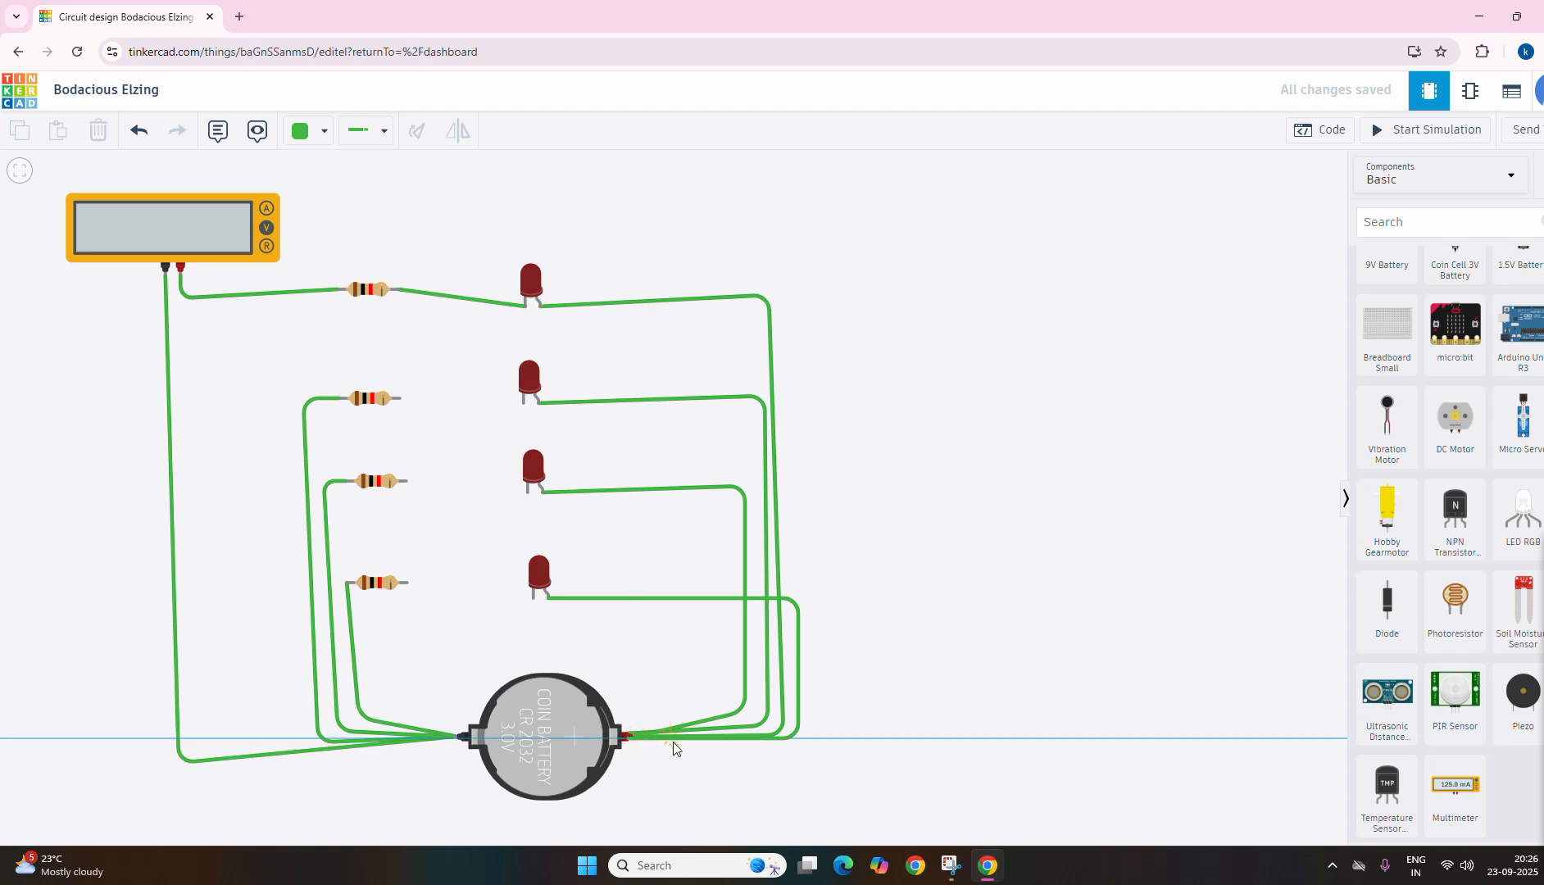
{"action": "key", "text": "Escape"}
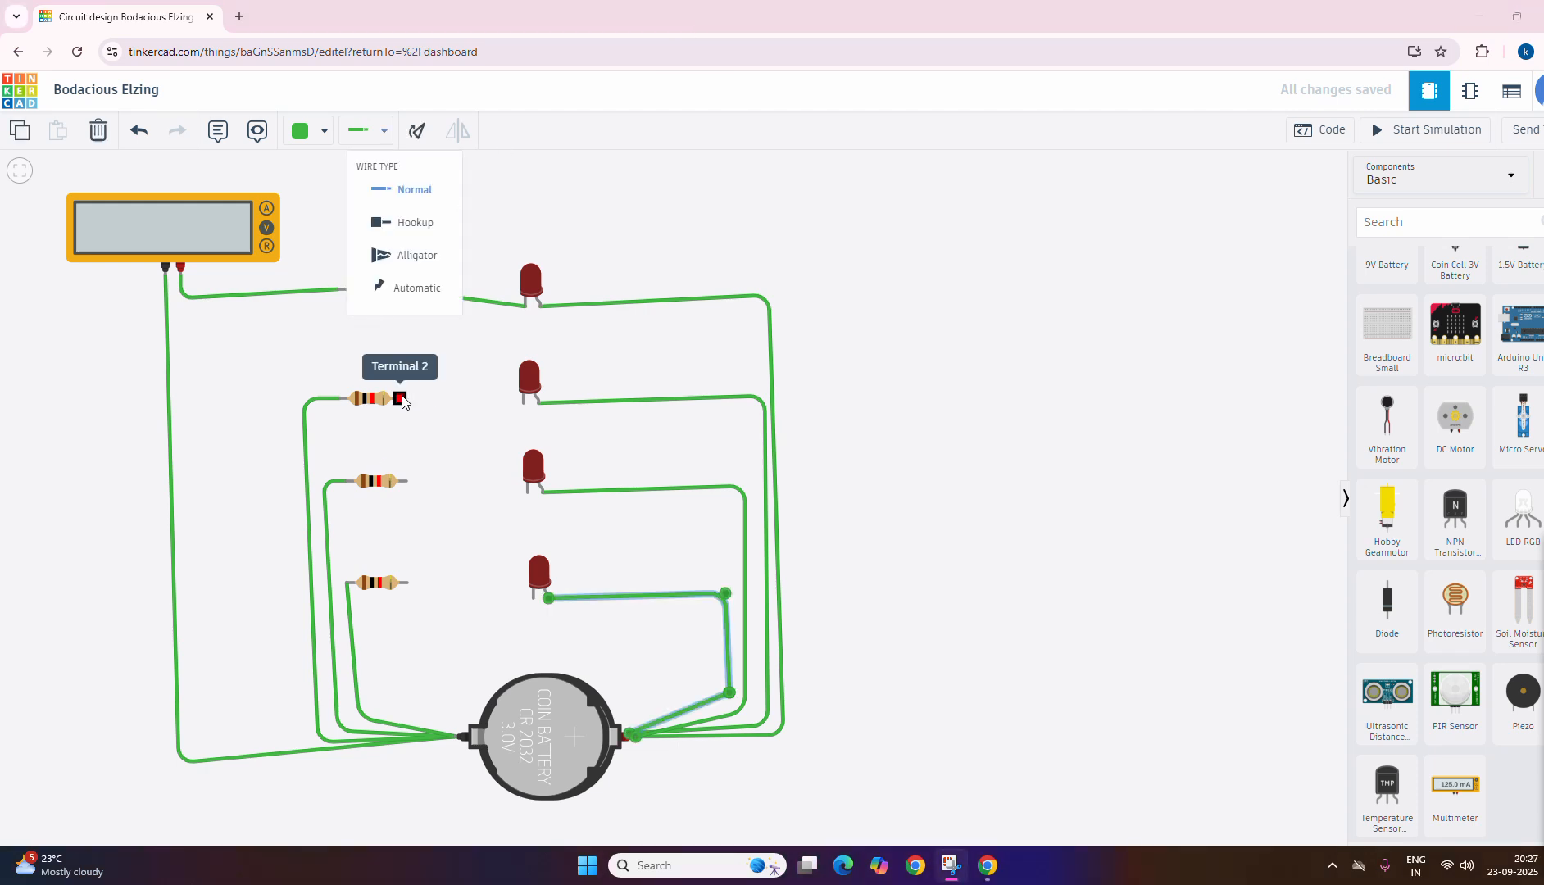
Step: Wire Terminal 2 of the second resistor to the cathode of the second LED
{"action": "left_click", "coordinate": [400, 399]}
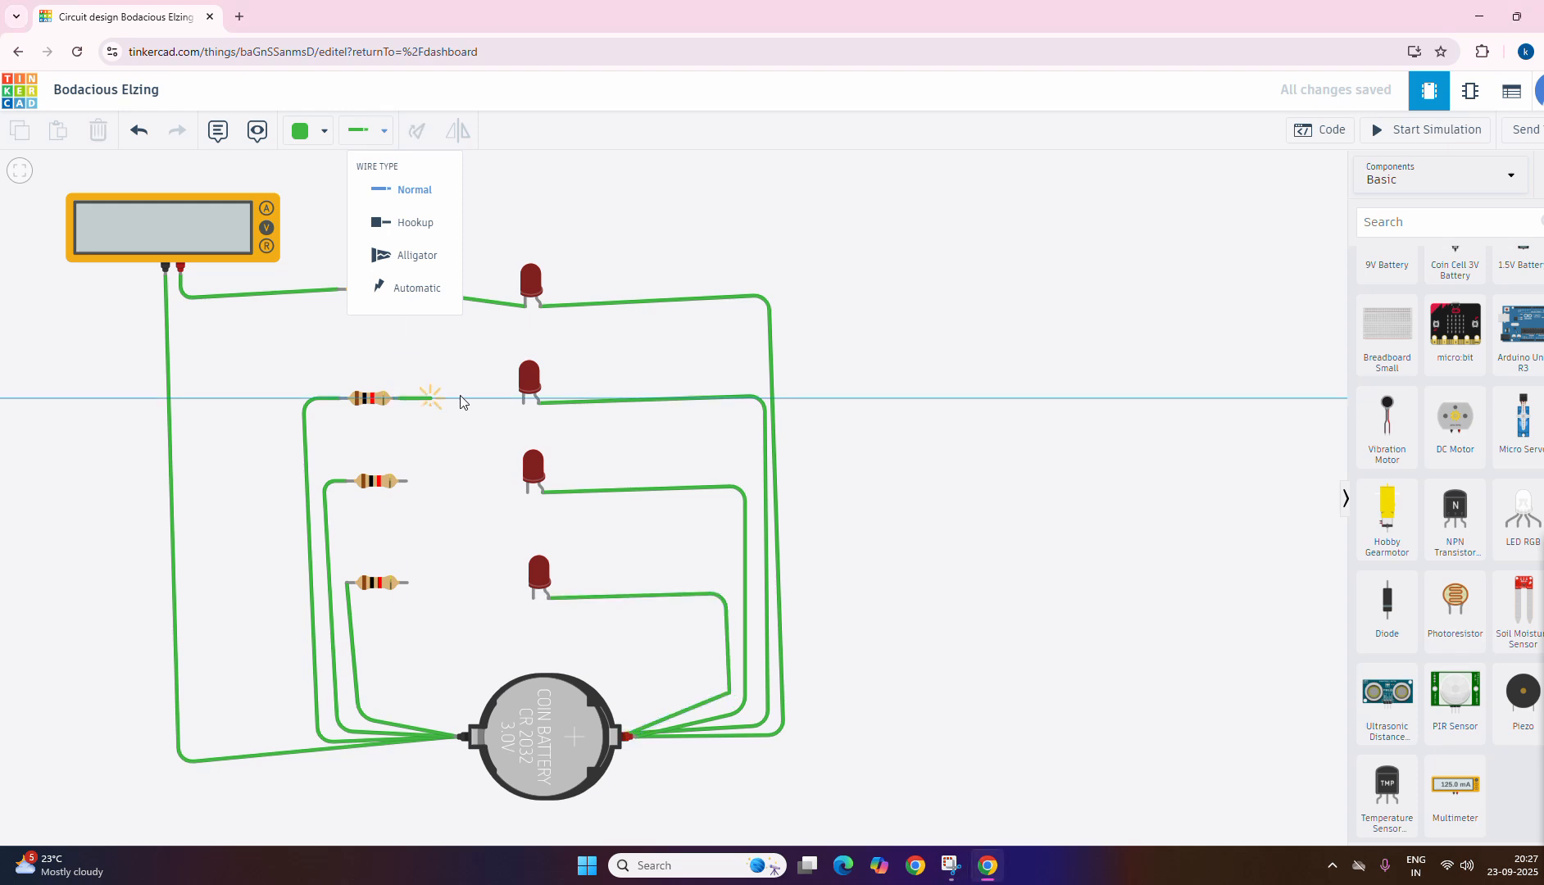
{"action": "left_click", "coordinate": [523, 402]}
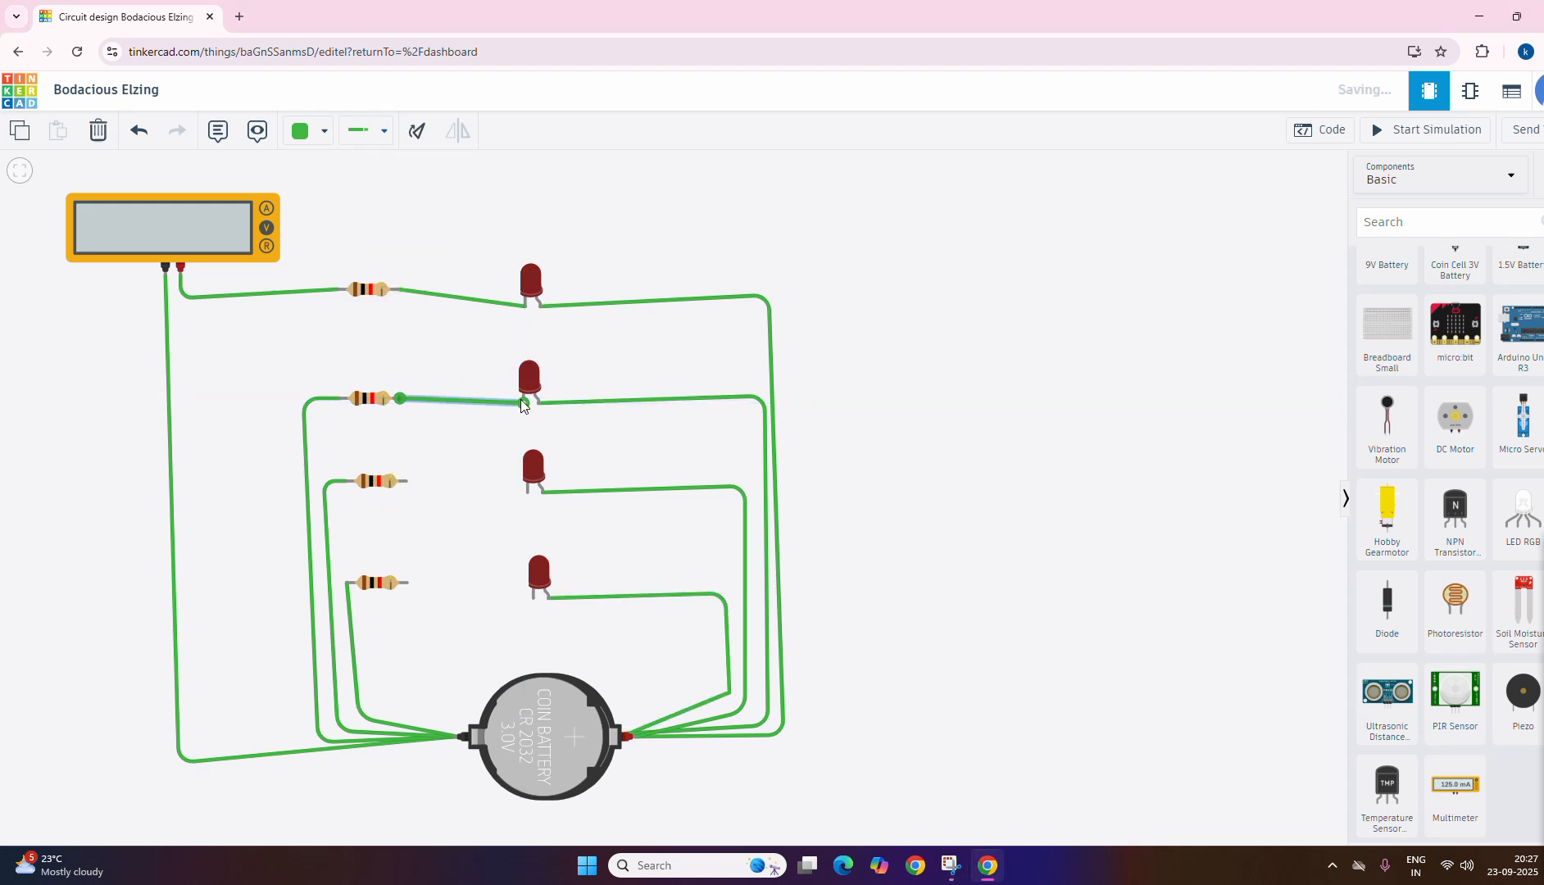
Step: Wire Terminal 2 of the third and bottom resistors to the cathodes of the third and bottom LEDs, respectively
{"action": "left_click", "coordinate": [407, 482]}
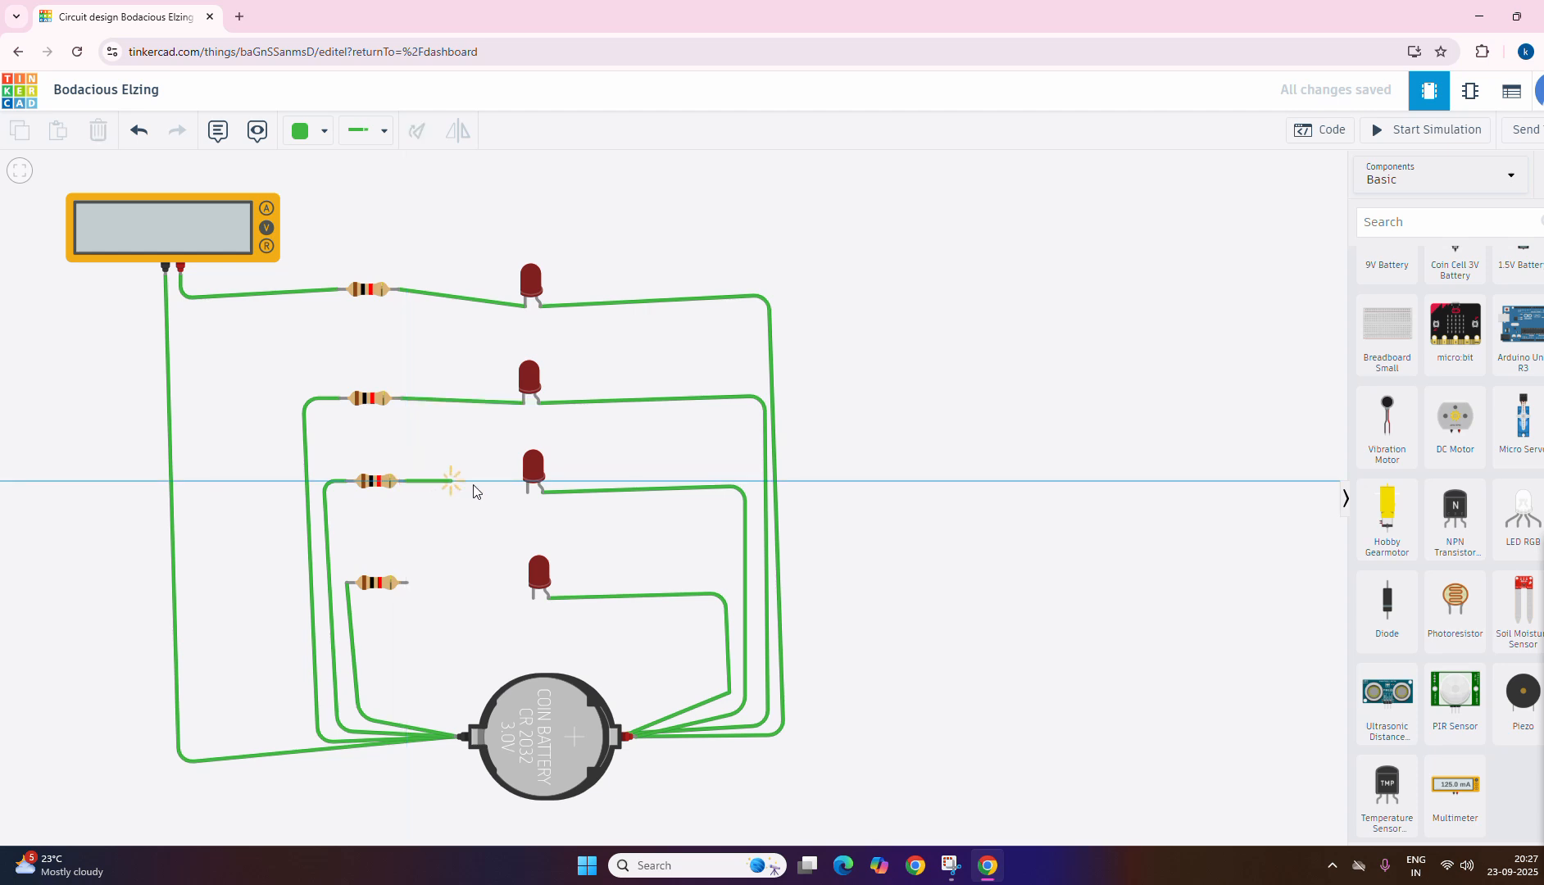
{"action": "left_click", "coordinate": [525, 492]}
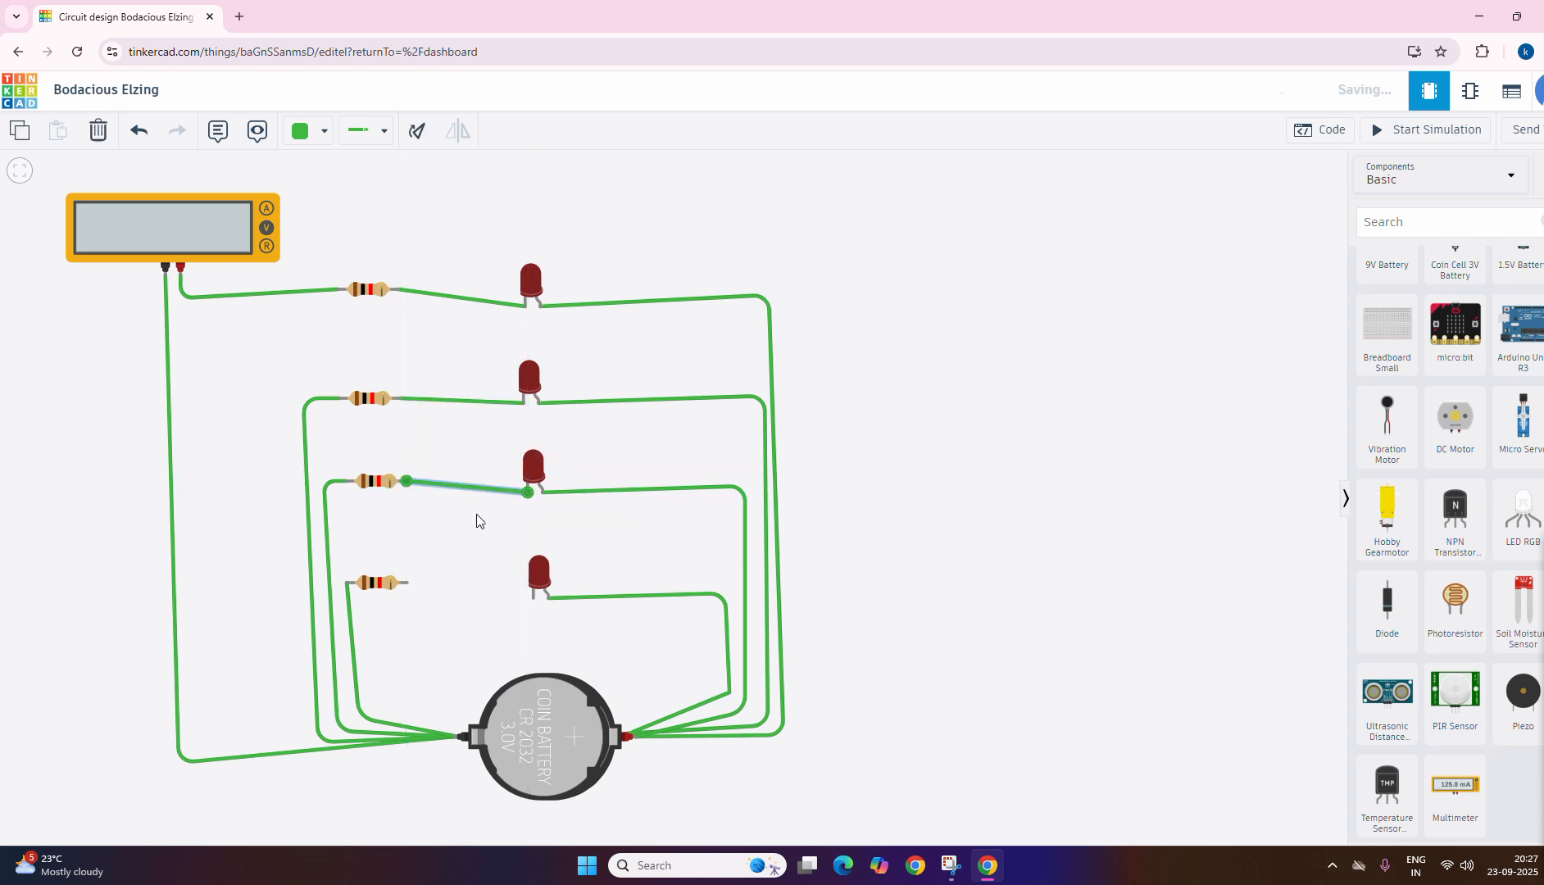
{"action": "left_click", "coordinate": [407, 583]}
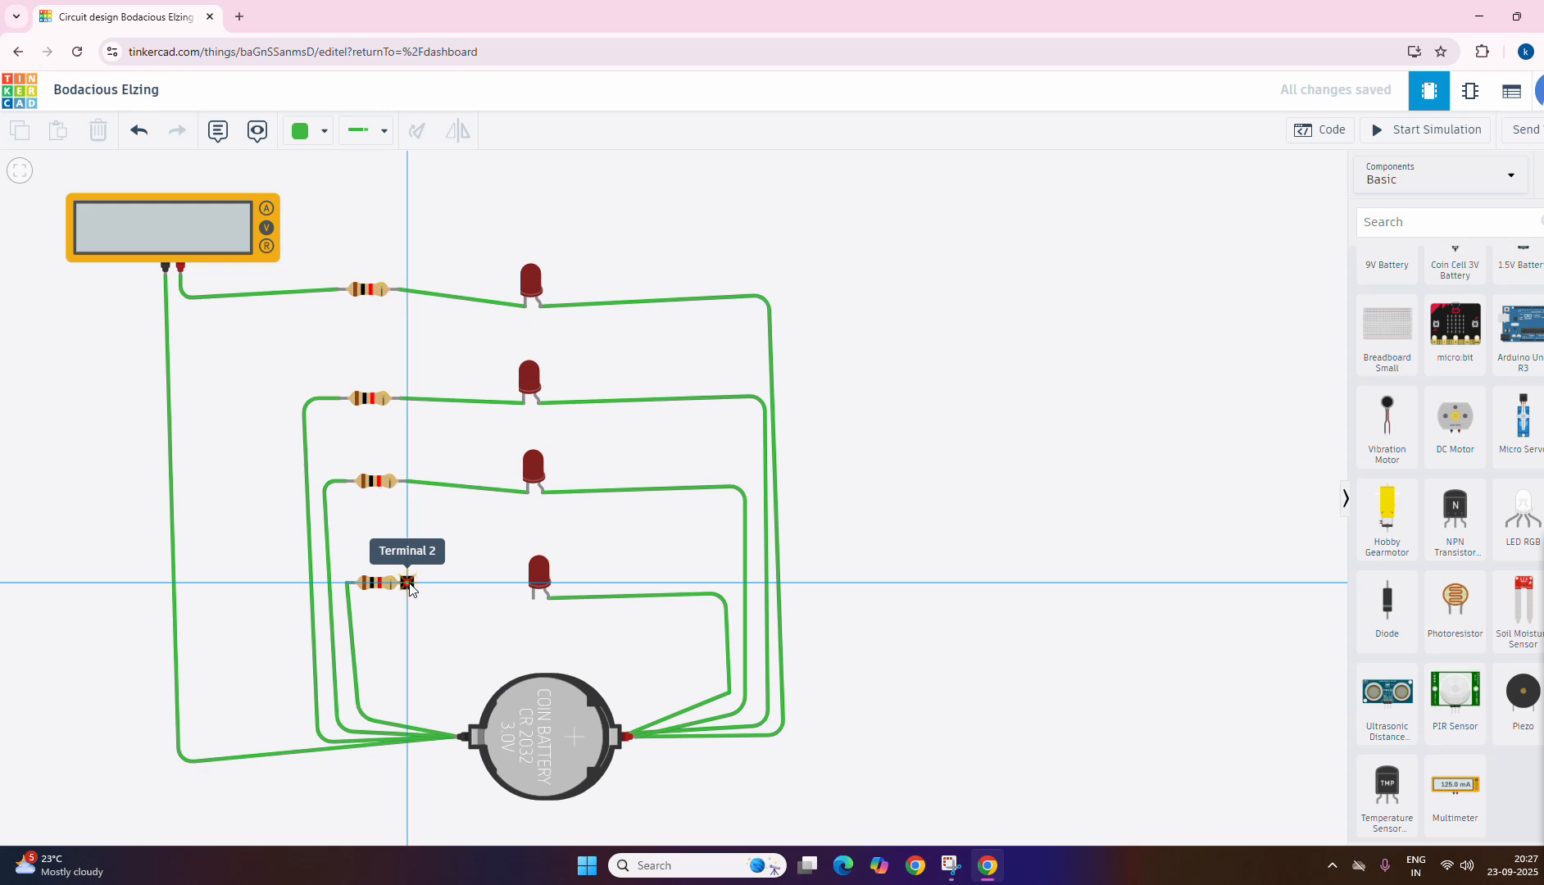
{"action": "left_click", "coordinate": [530, 600]}
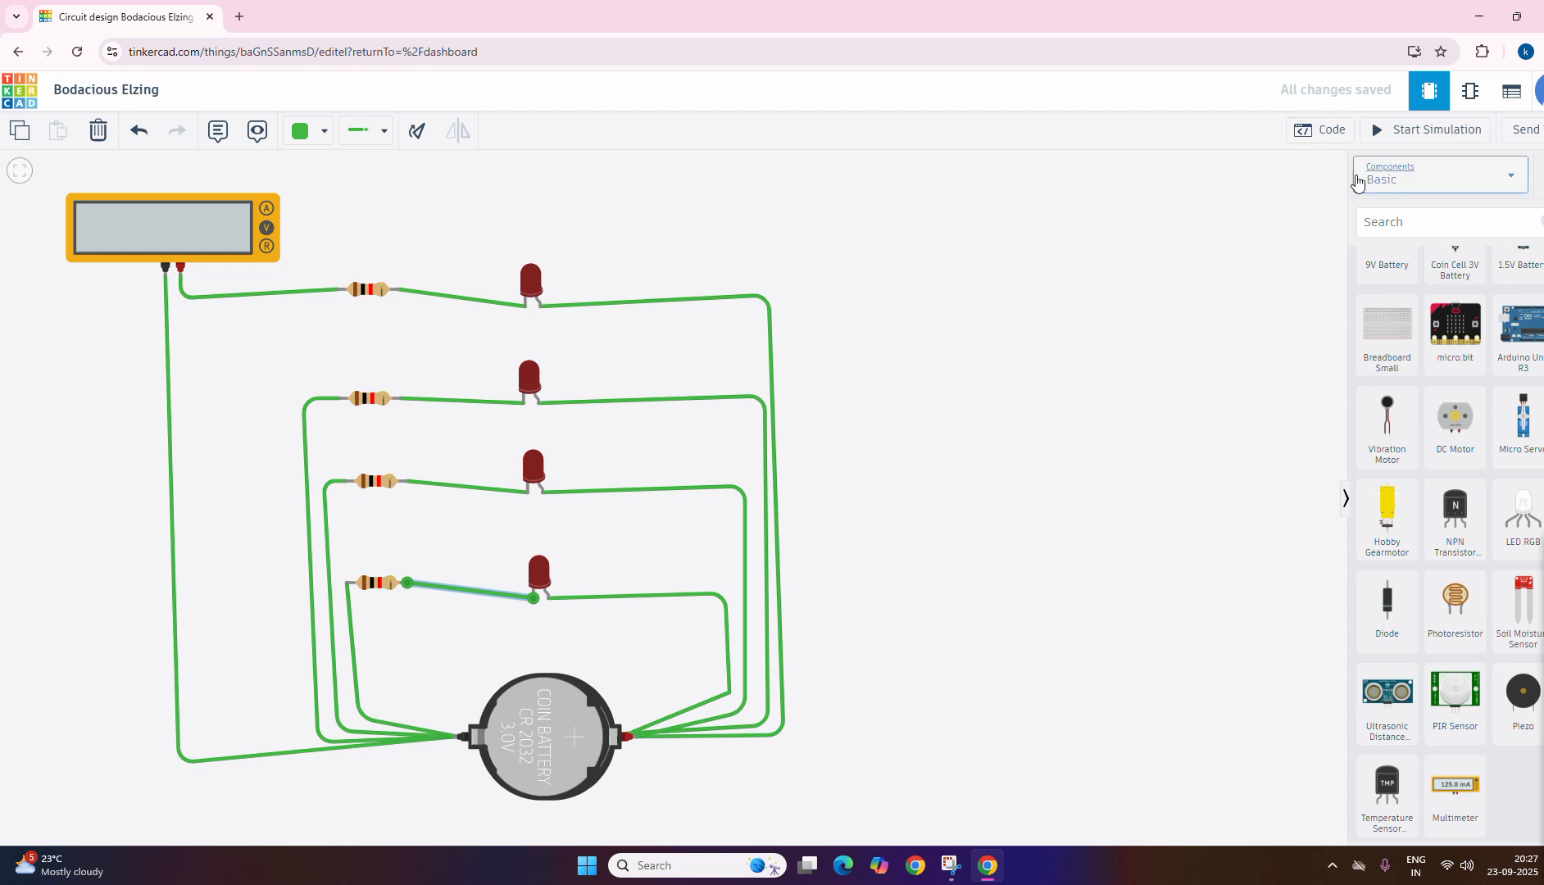
Step: Start the simulation and switch the multimeter to Amperage mode
{"action": "left_click", "coordinate": [1378, 136]}
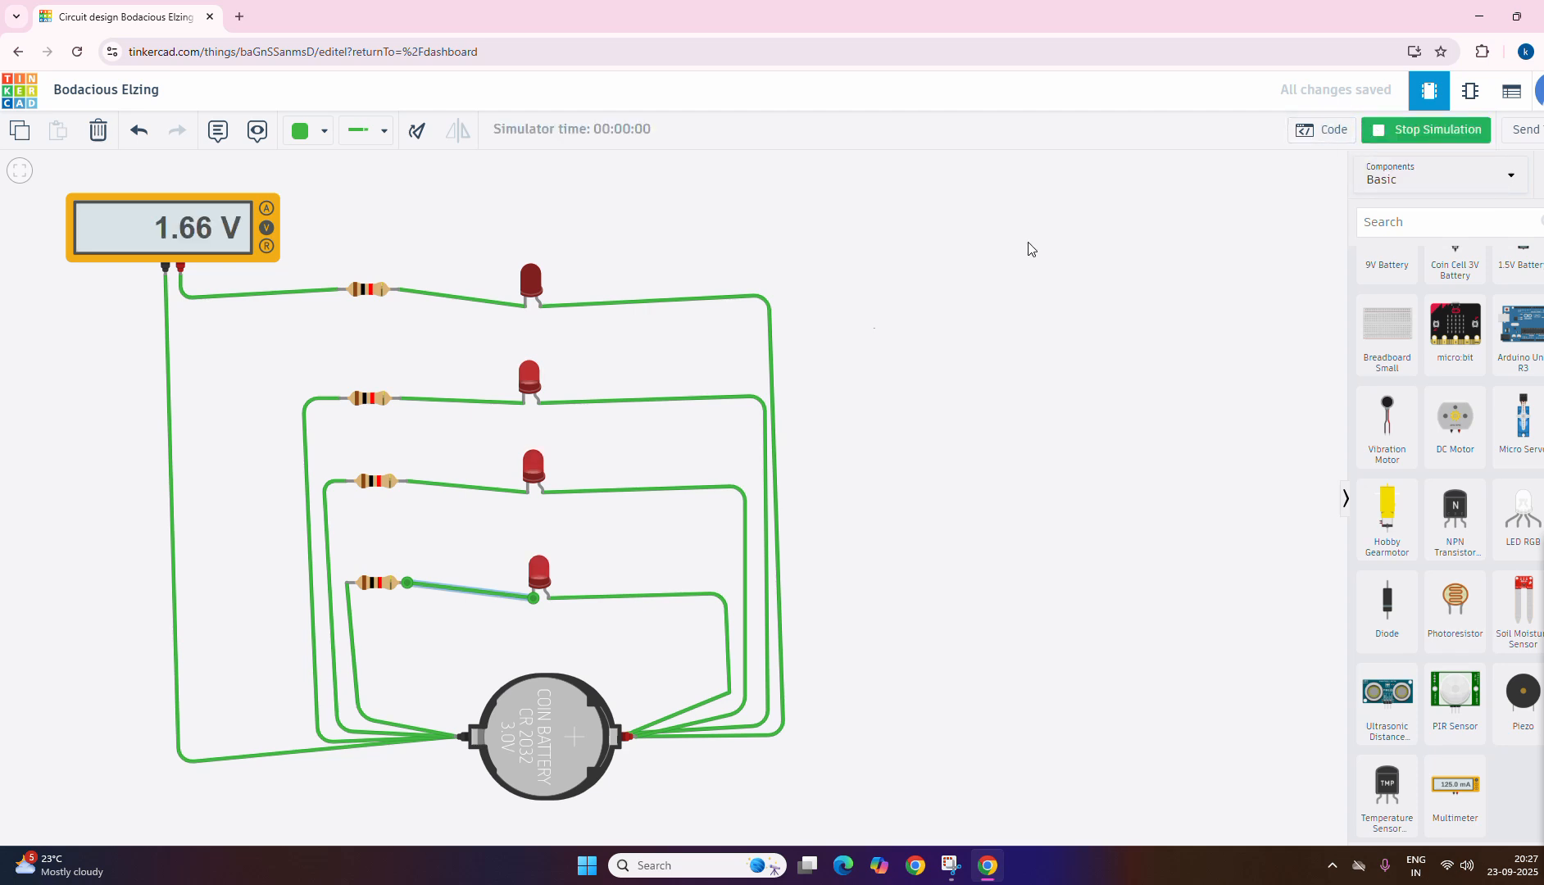
{"action": "left_click", "coordinate": [265, 208]}
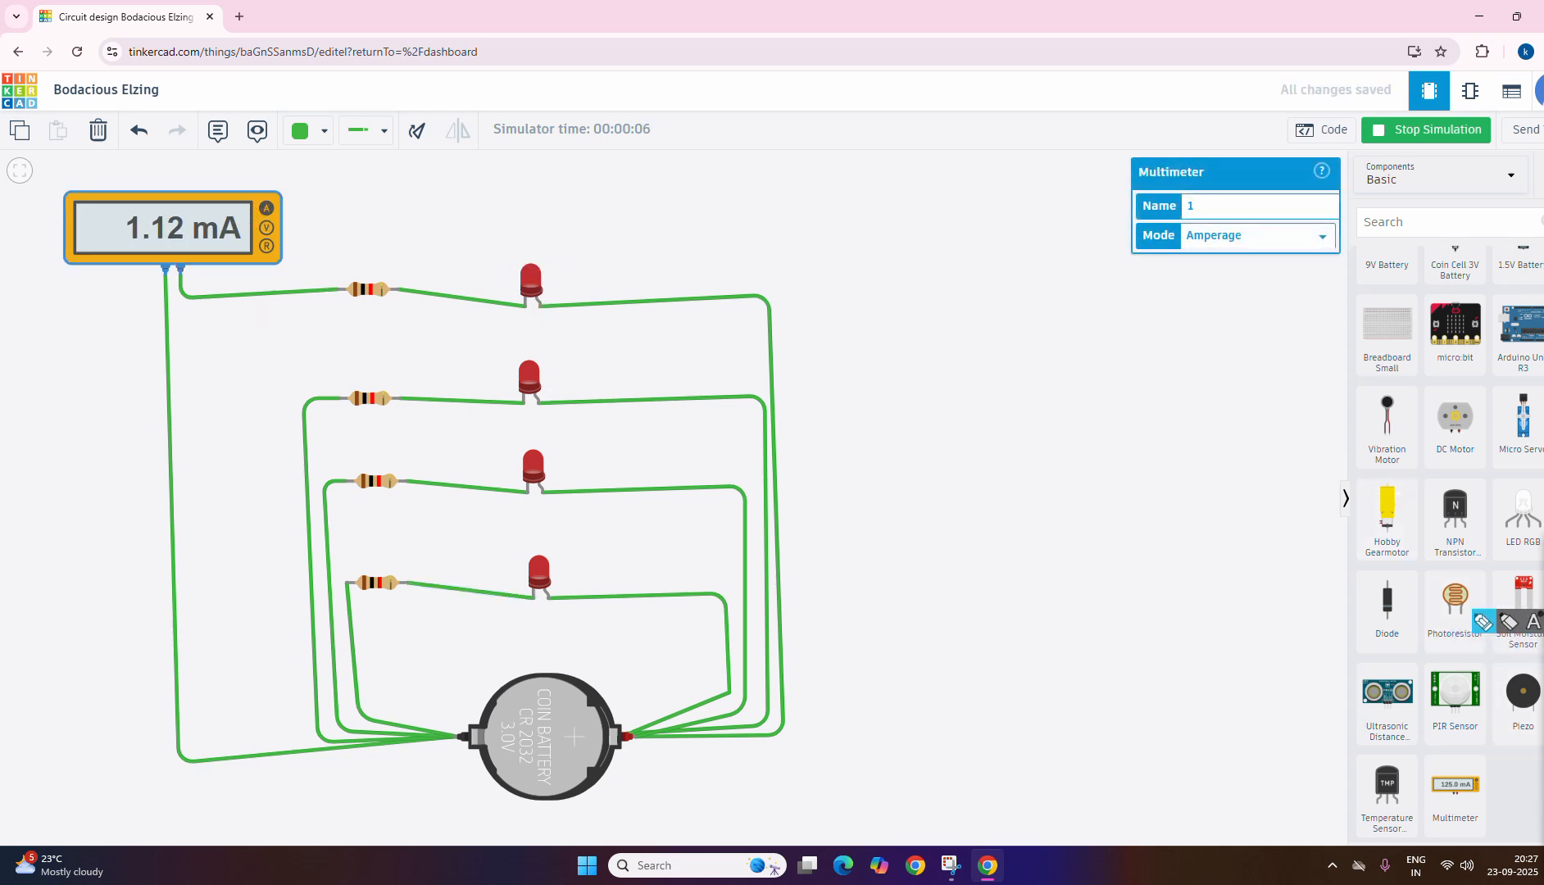
{"action": "mouse_move", "coordinate": [534, 248]}
{"action": "left_mouse_down"}
{"action": "mouse_move", "coordinate": [515, 336]}
{"action": "mouse_move", "coordinate": [545, 258]}
{"action": "left_mouse_up"}
{"action": "mouse_move", "coordinate": [546, 354]}
{"action": "left_mouse_down"}
{"action": "mouse_move", "coordinate": [490, 403]}
{"action": "mouse_move", "coordinate": [545, 362]}
{"action": "mouse_move", "coordinate": [527, 356]}
{"action": "left_mouse_up"}
{"action": "mouse_move", "coordinate": [541, 470]}
{"action": "left_mouse_down"}
{"action": "mouse_move", "coordinate": [492, 466]}
{"action": "mouse_move", "coordinate": [551, 489]}
{"action": "mouse_move", "coordinate": [527, 447]}
{"action": "left_mouse_up"}
{"action": "mouse_move", "coordinate": [534, 556]}
{"action": "left_mouse_down"}
{"action": "mouse_move", "coordinate": [525, 608]}
{"action": "mouse_move", "coordinate": [559, 538]}
{"action": "mouse_move", "coordinate": [524, 537]}
{"action": "left_mouse_up"}
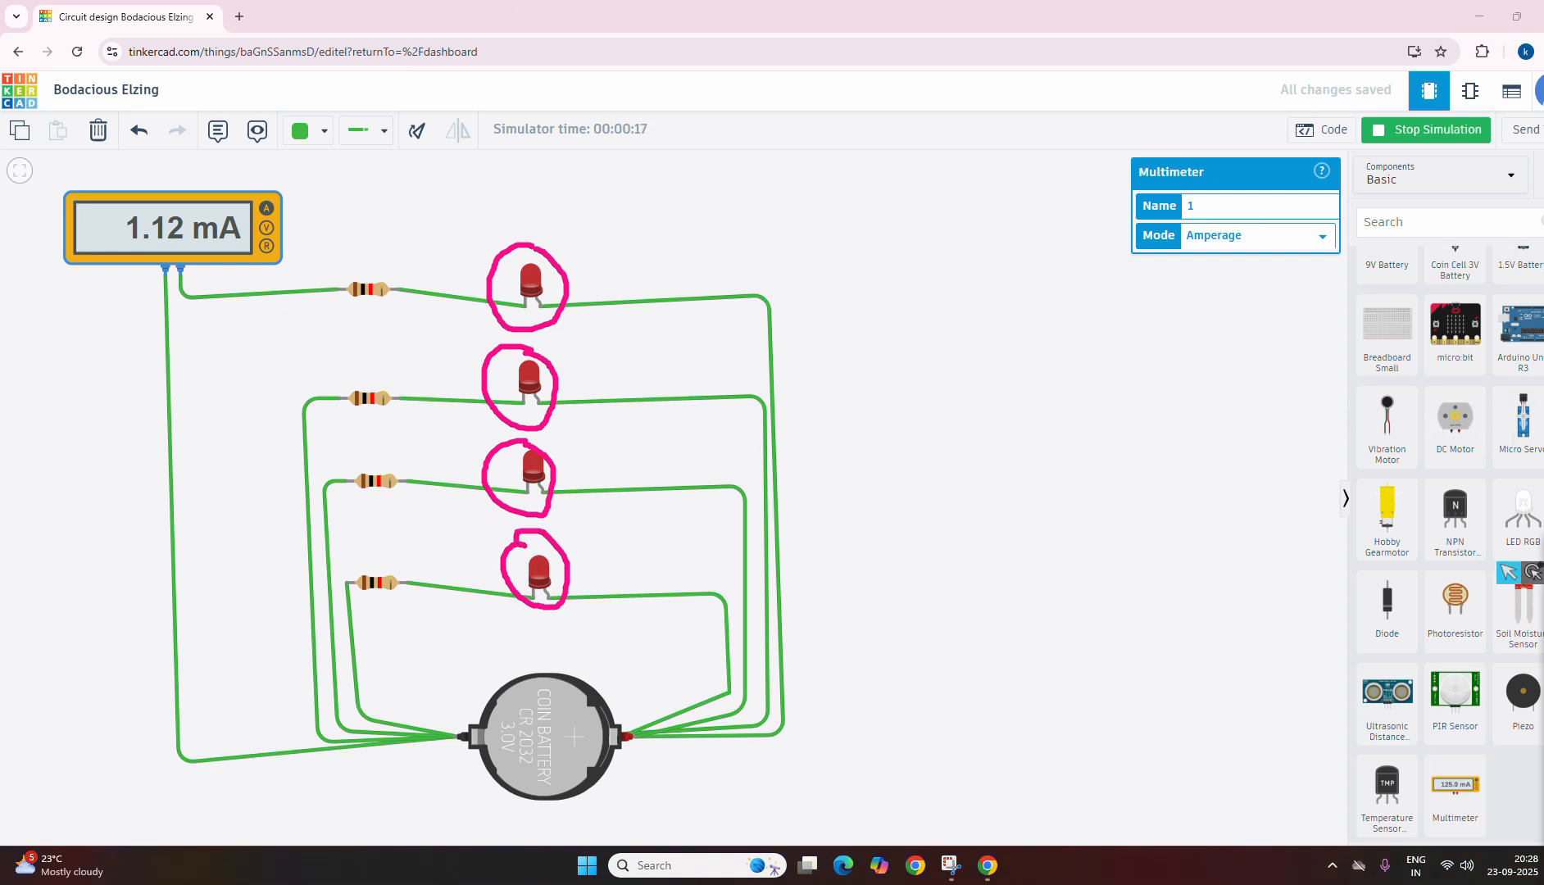
Step: Stop the simulation and restart it to check how the four LEDs respond
{"action": "left_click", "coordinate": [1403, 138]}
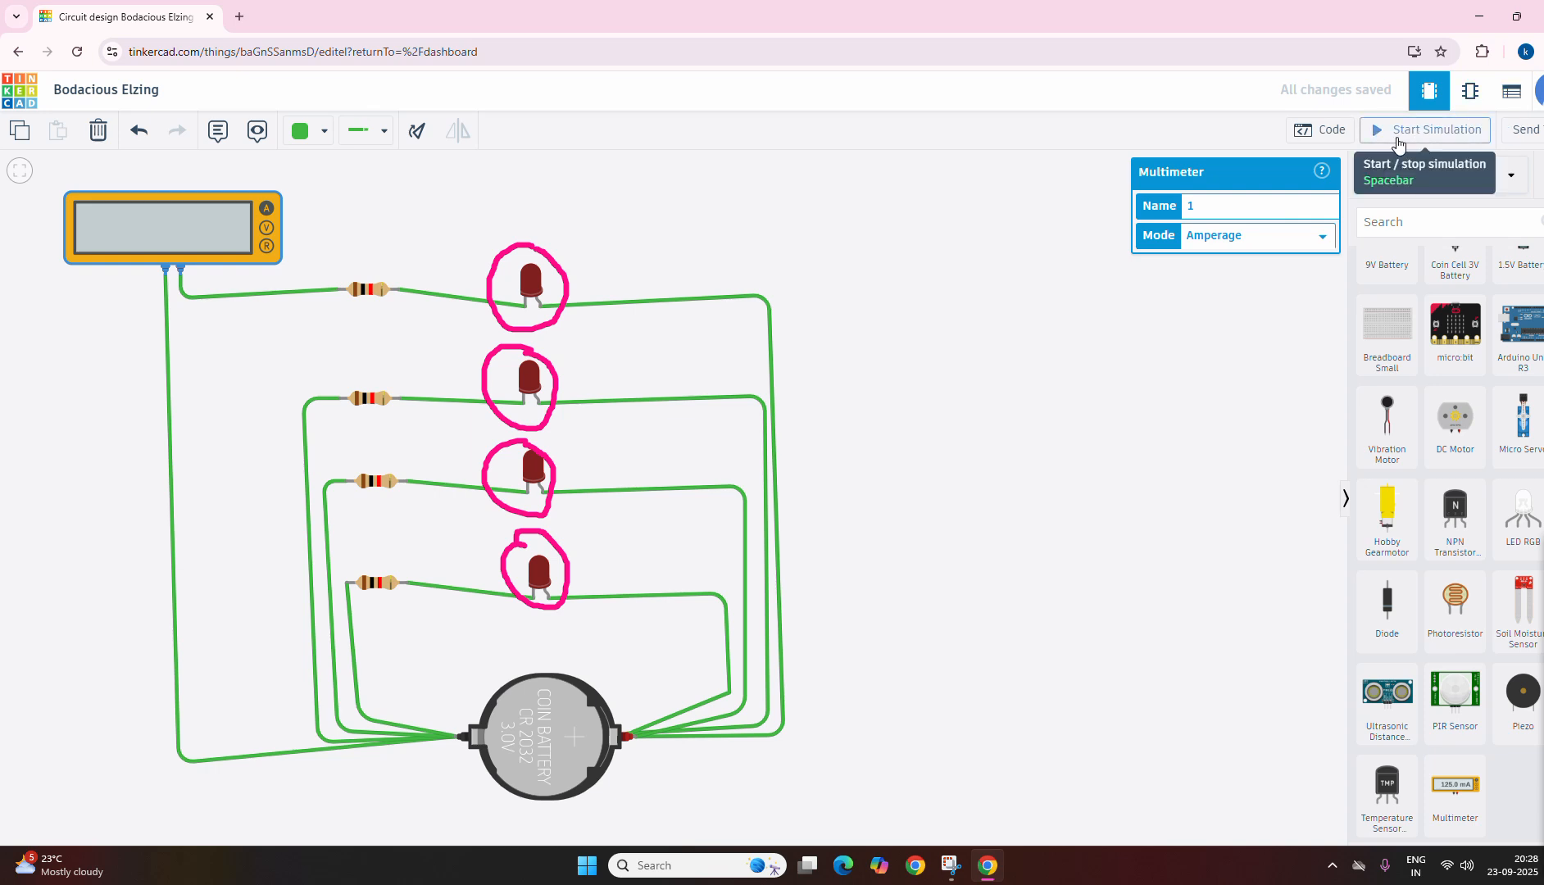
{"action": "left_click", "coordinate": [1399, 138]}
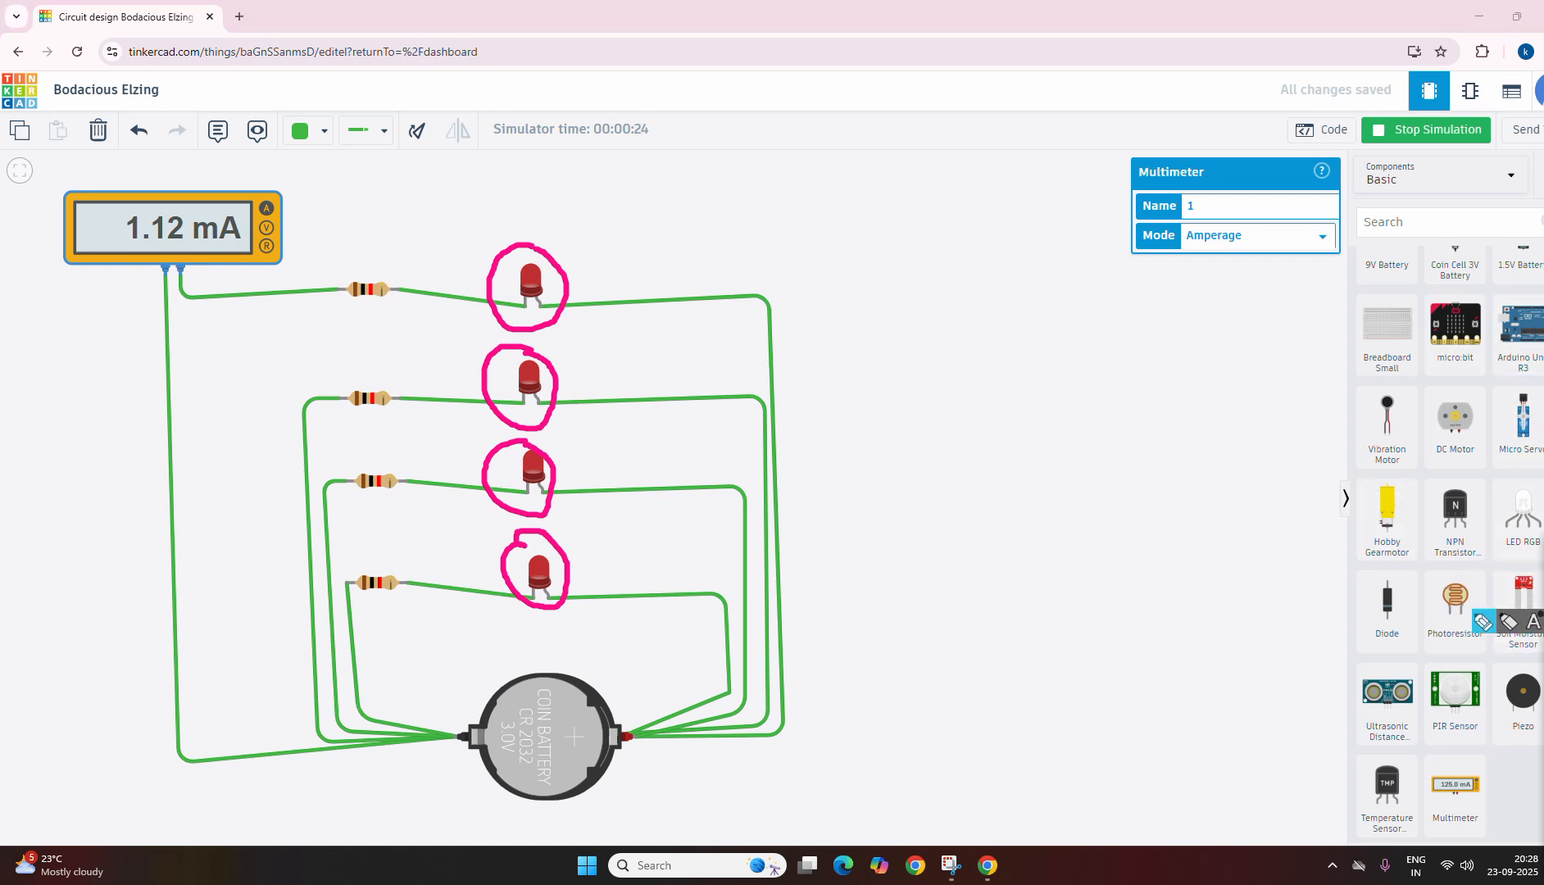
{"action": "left_click", "coordinate": [1541, 622]}
{"action": "mouse_move", "coordinate": [835, 486]}
{"action": "left_mouse_down"}
{"action": "mouse_move", "coordinate": [889, 438]}
{"action": "mouse_move", "coordinate": [912, 457]}
{"action": "left_mouse_up"}
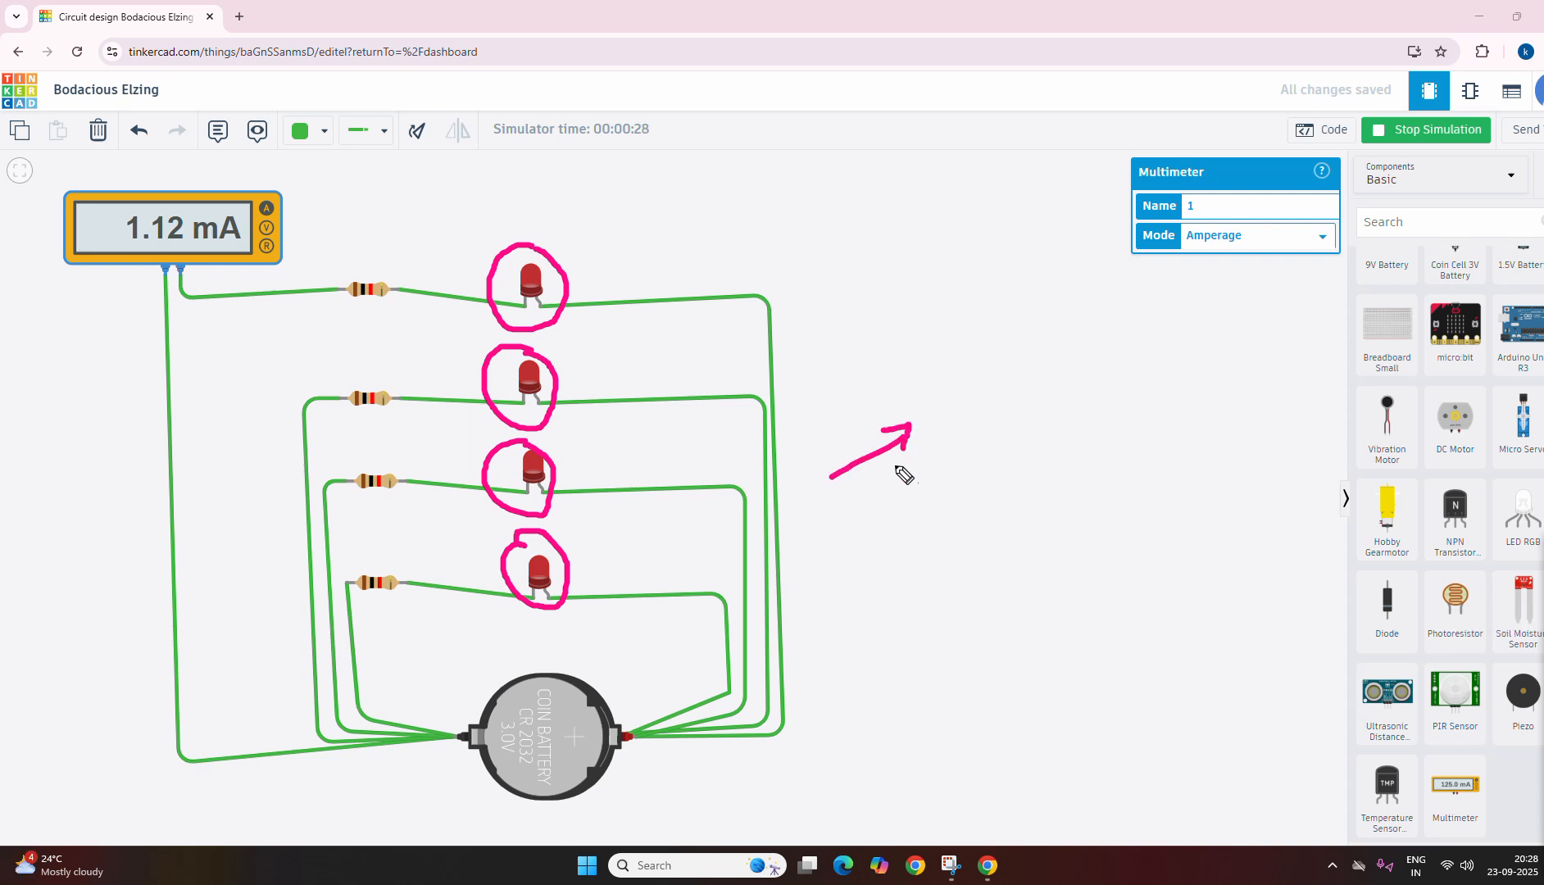
{"action": "mouse_move", "coordinate": [842, 522]}
{"action": "left_mouse_down"}
{"action": "mouse_move", "coordinate": [932, 475]}
{"action": "mouse_move", "coordinate": [947, 486]}
{"action": "left_mouse_up"}
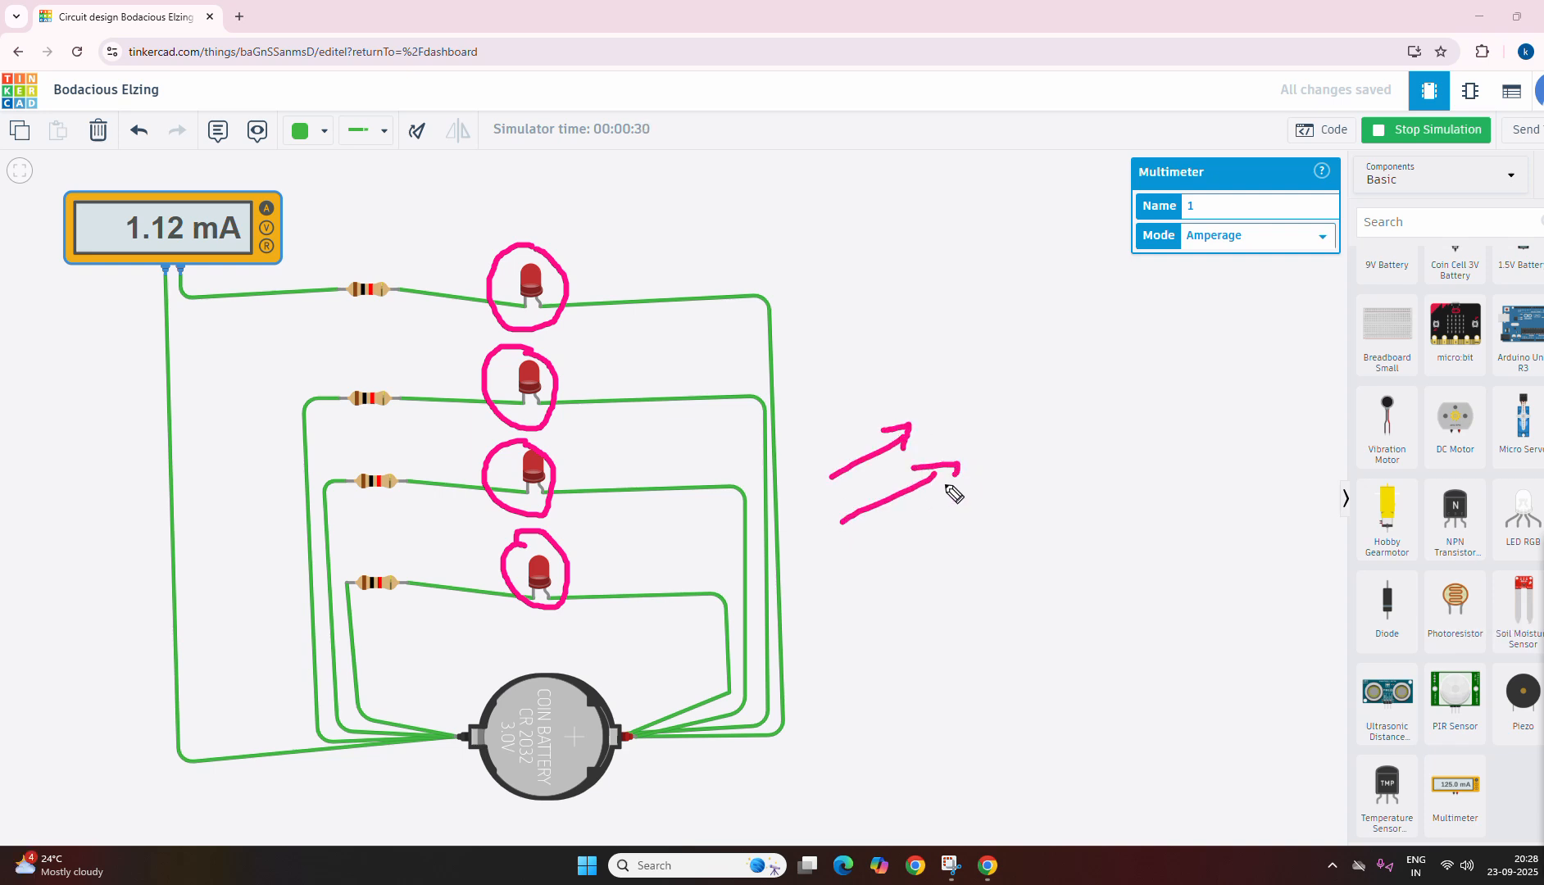
{"action": "left_click_drag", "start_coordinate": [864, 554], "coordinate": [973, 518]}
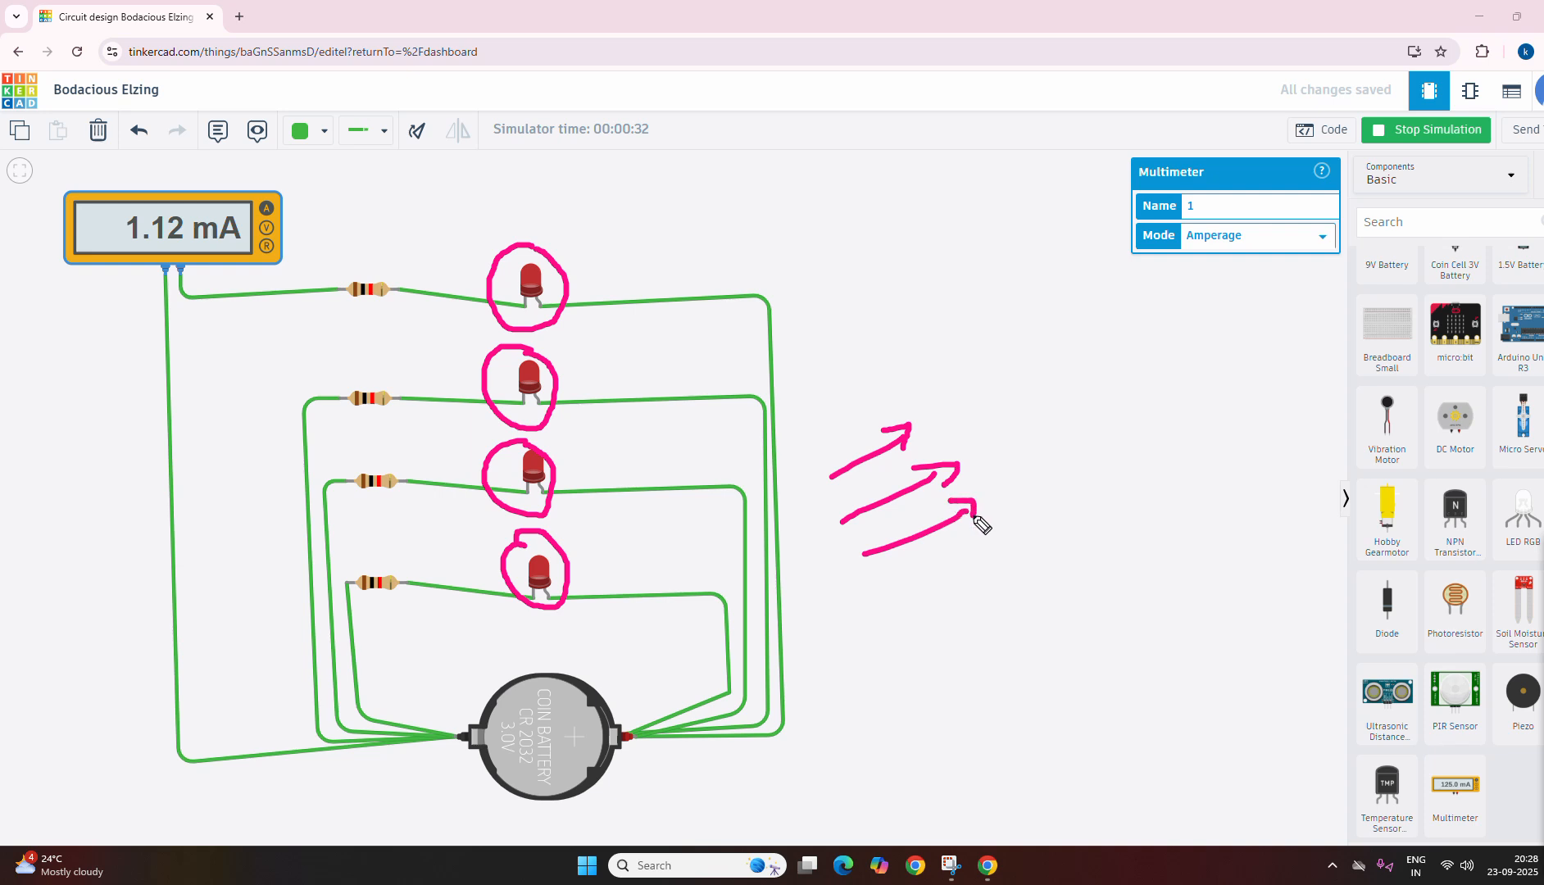